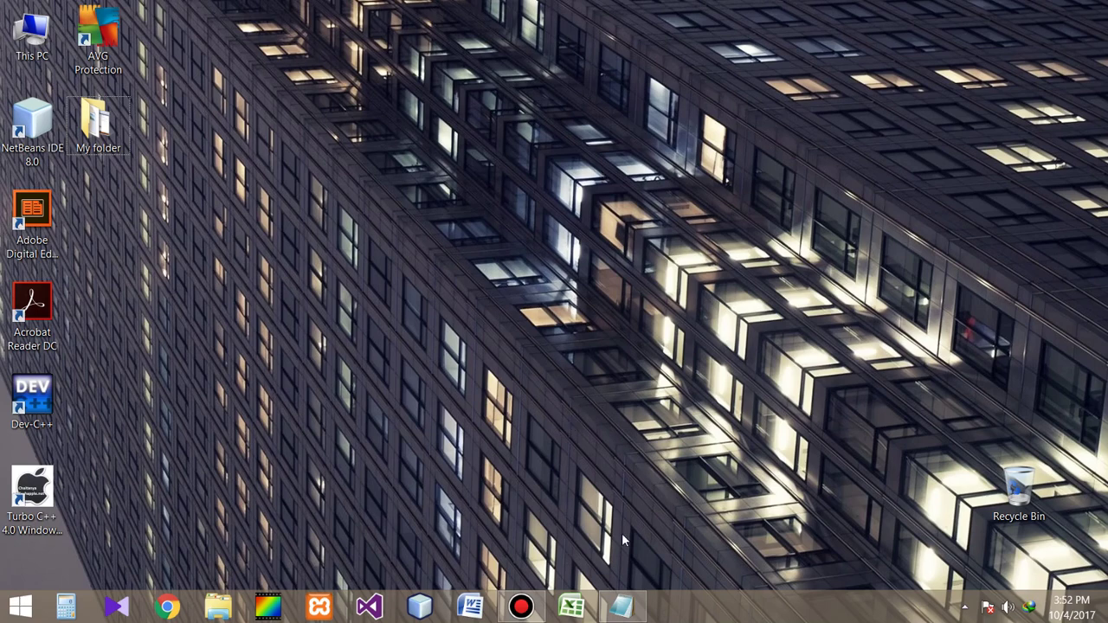
# Step: Review the notes' formatting topics: text size, text colour, cell colour and borders
pyautogui.click(628, 611)
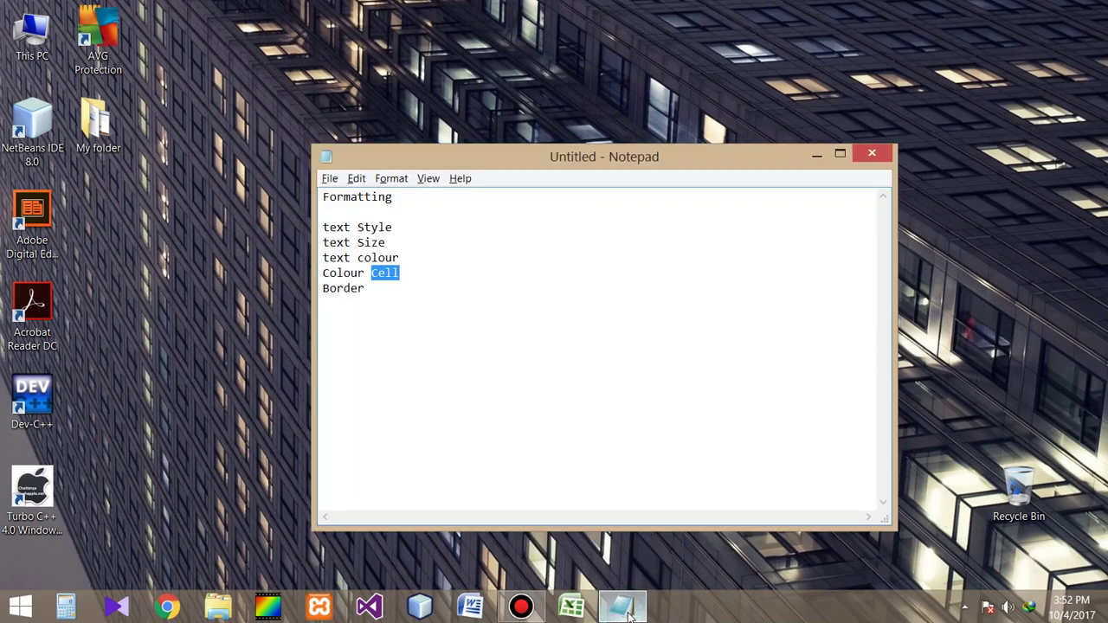
pyautogui.click(545, 324)
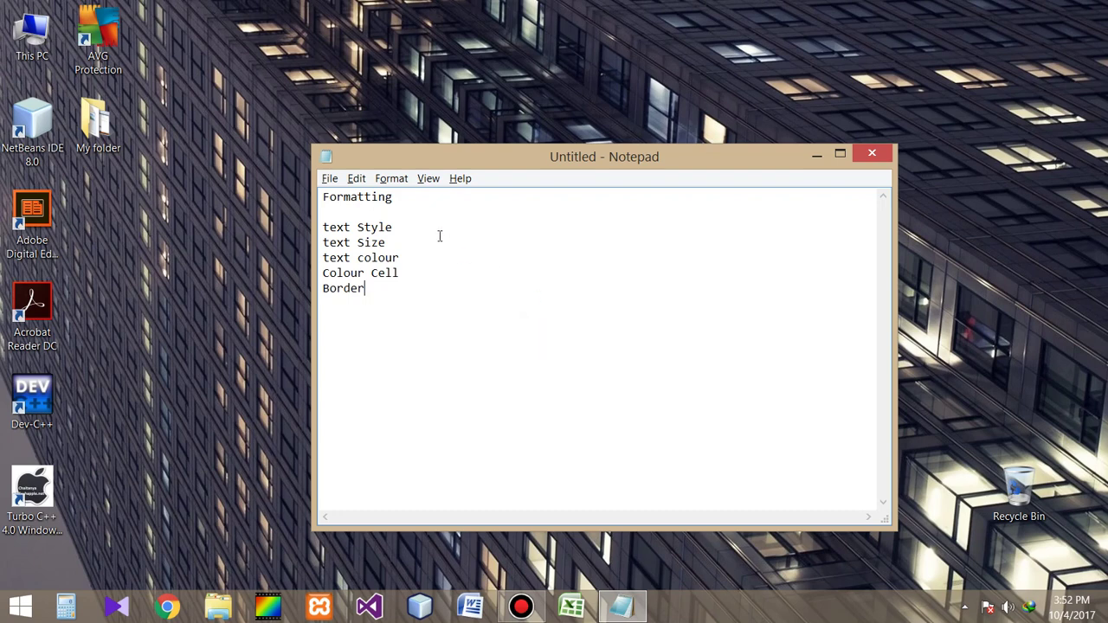
pyautogui.moveTo(403, 206)
pyautogui.mouseDown()
pyautogui.moveTo(343, 210)
pyautogui.moveTo(330, 227)
pyautogui.mouseUp()
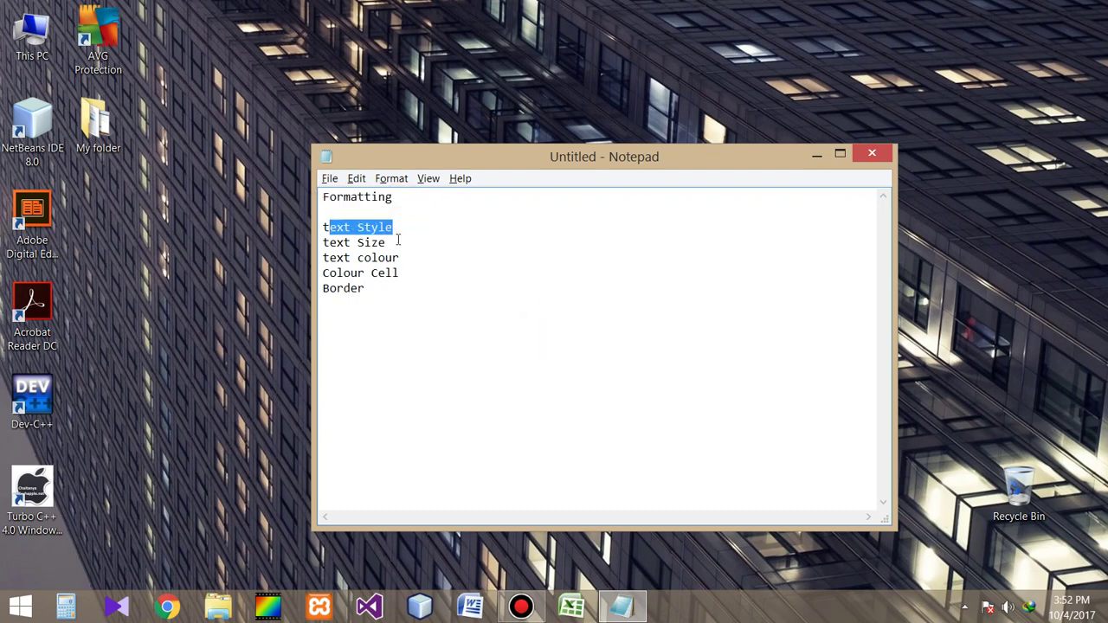
pyautogui.moveTo(398, 243); pyautogui.dragTo(330, 242)
pyautogui.moveTo(402, 258); pyautogui.dragTo(336, 258)
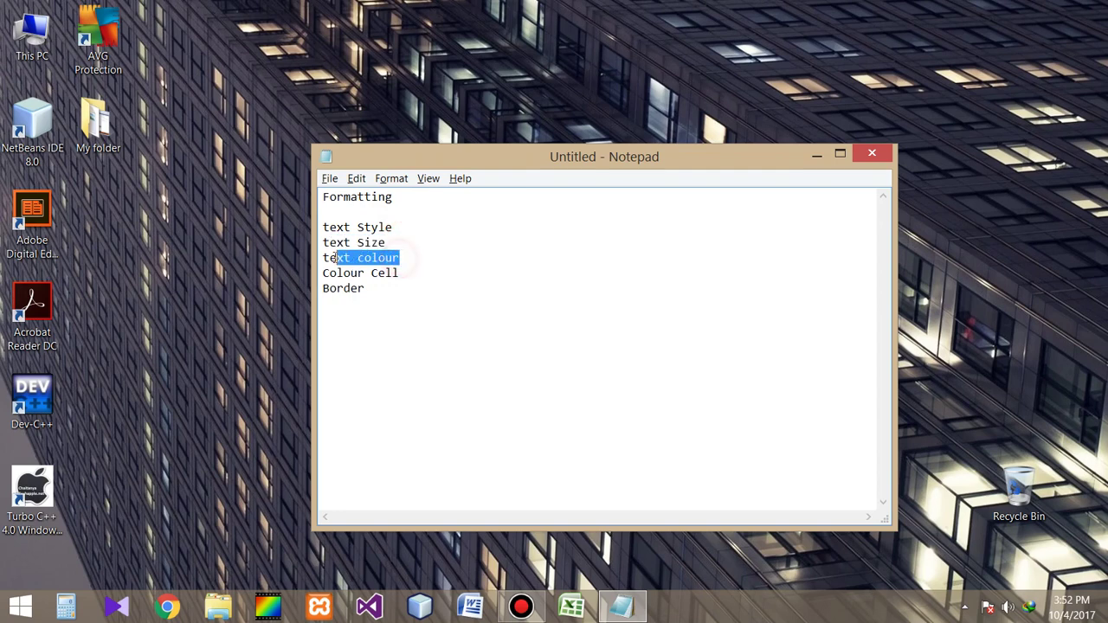
pyautogui.moveTo(398, 273)
pyautogui.mouseDown()
pyautogui.moveTo(330, 273)
pyautogui.moveTo(337, 289)
pyautogui.mouseUp()
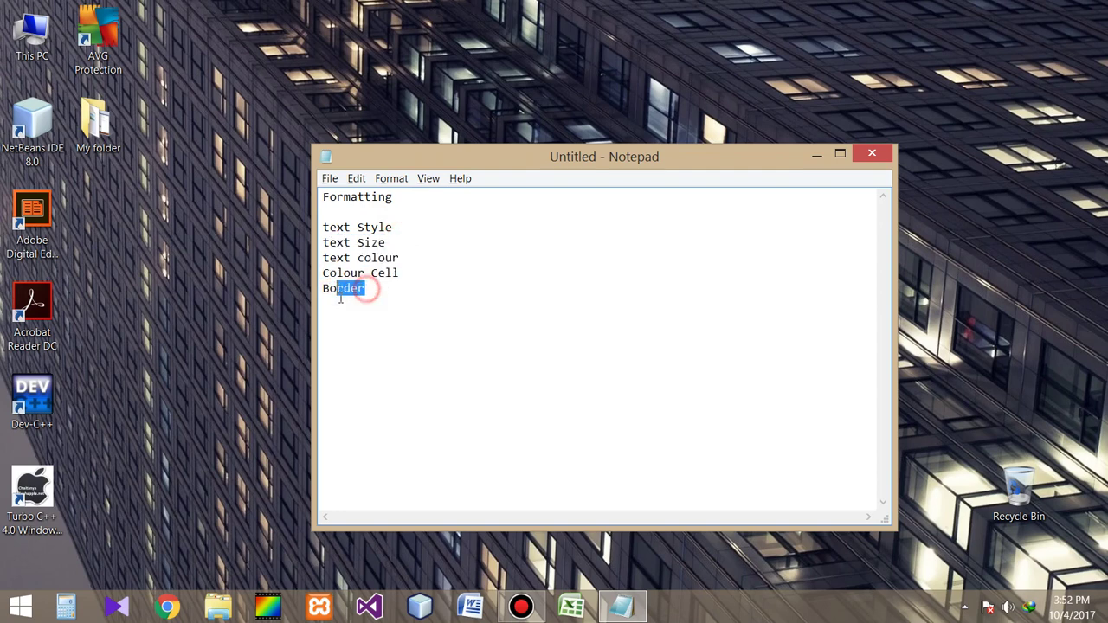
pyautogui.moveTo(400, 273); pyautogui.dragTo(385, 273)
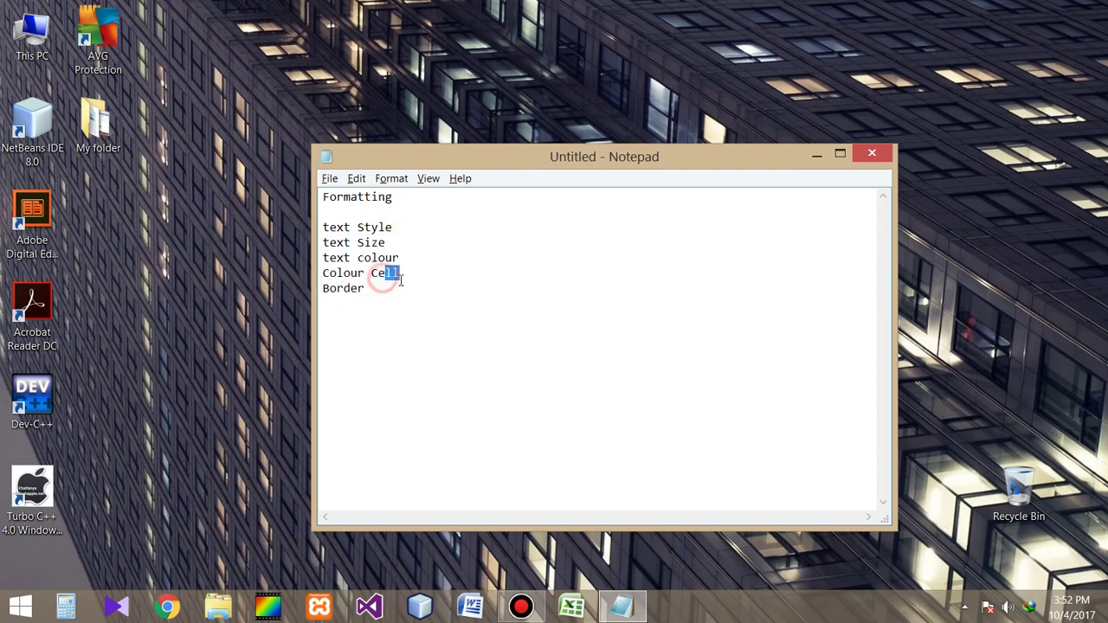
pyautogui.click(819, 158)
# Step: Bring the Excel workbook forward, select B3, and look over the Insert and Page Layout ribbons
pyautogui.click(560, 611)
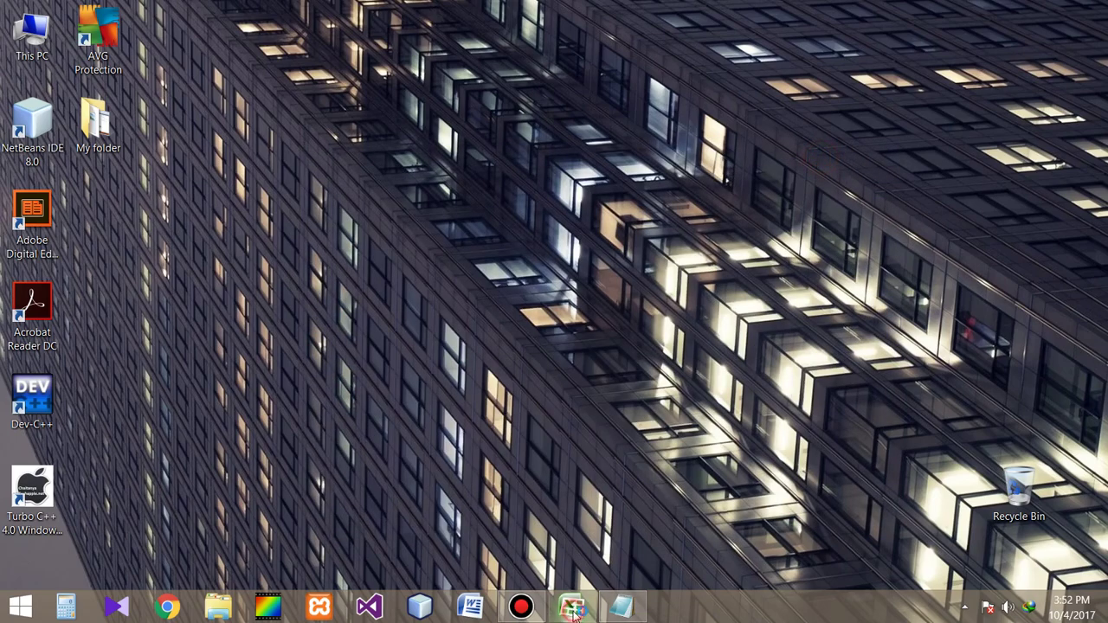
pyautogui.click(114, 199)
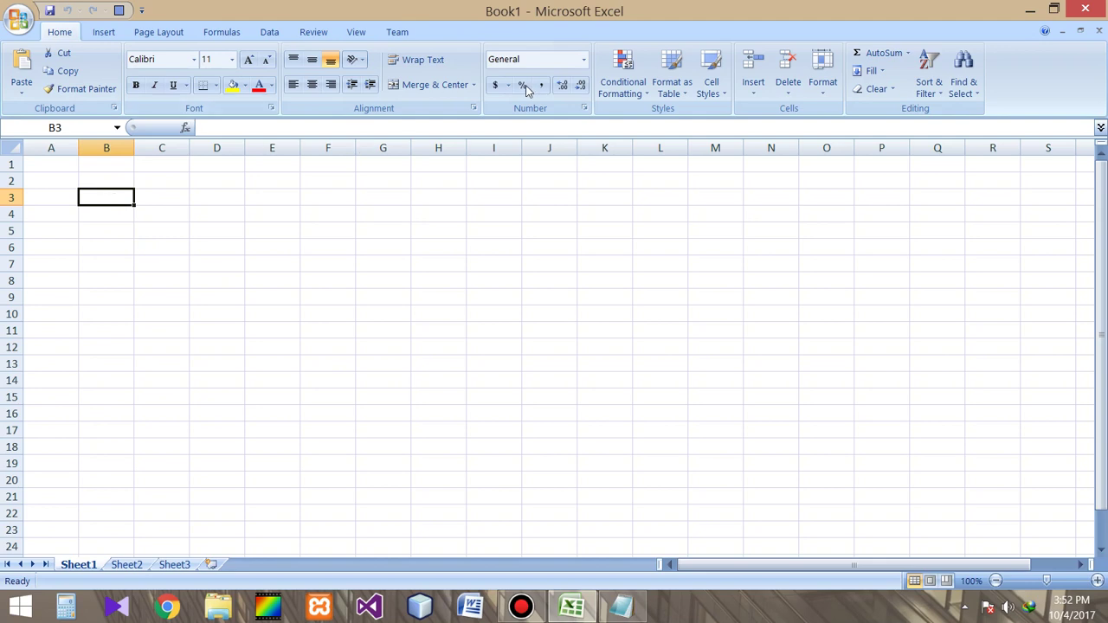
pyautogui.click(120, 34)
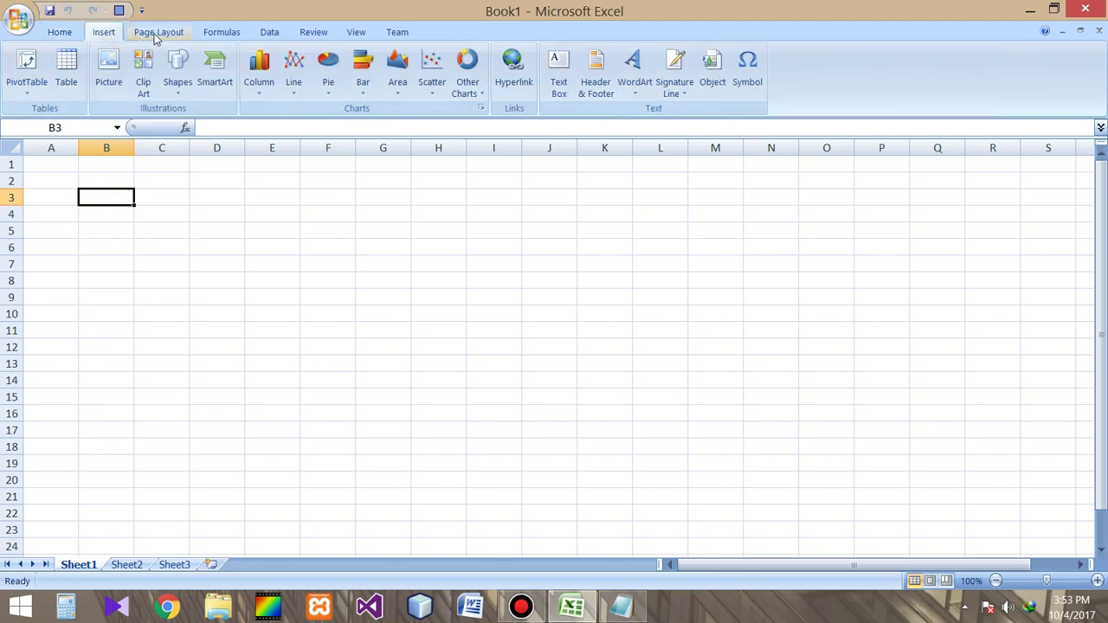
pyautogui.click(155, 34)
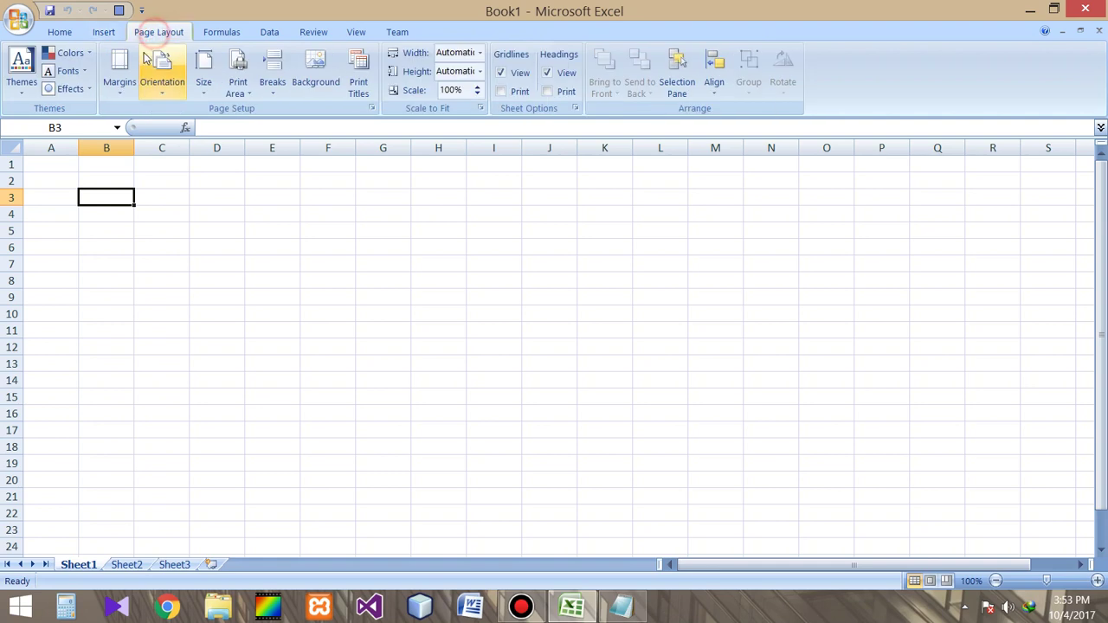
pyautogui.click(63, 32)
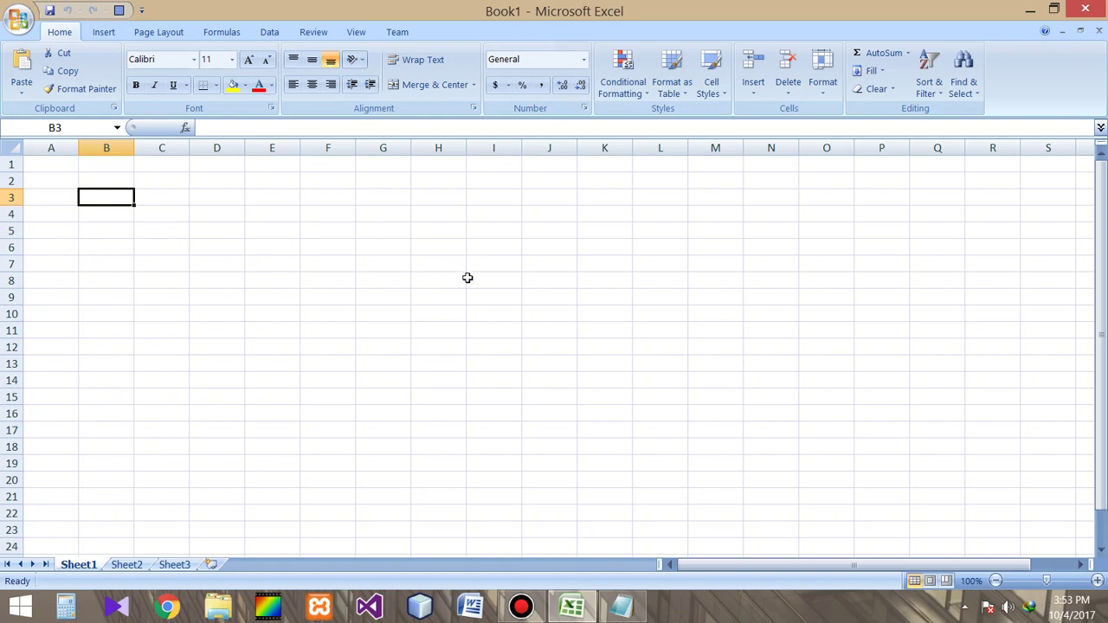
pyautogui.click(346, 250)
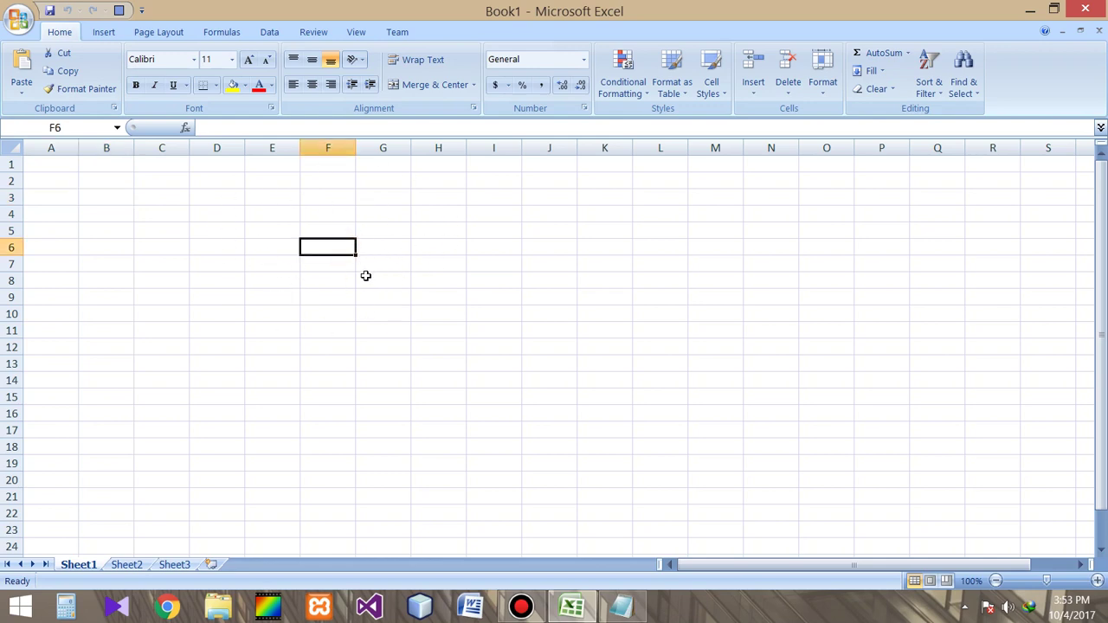
pyautogui.click(71, 127)
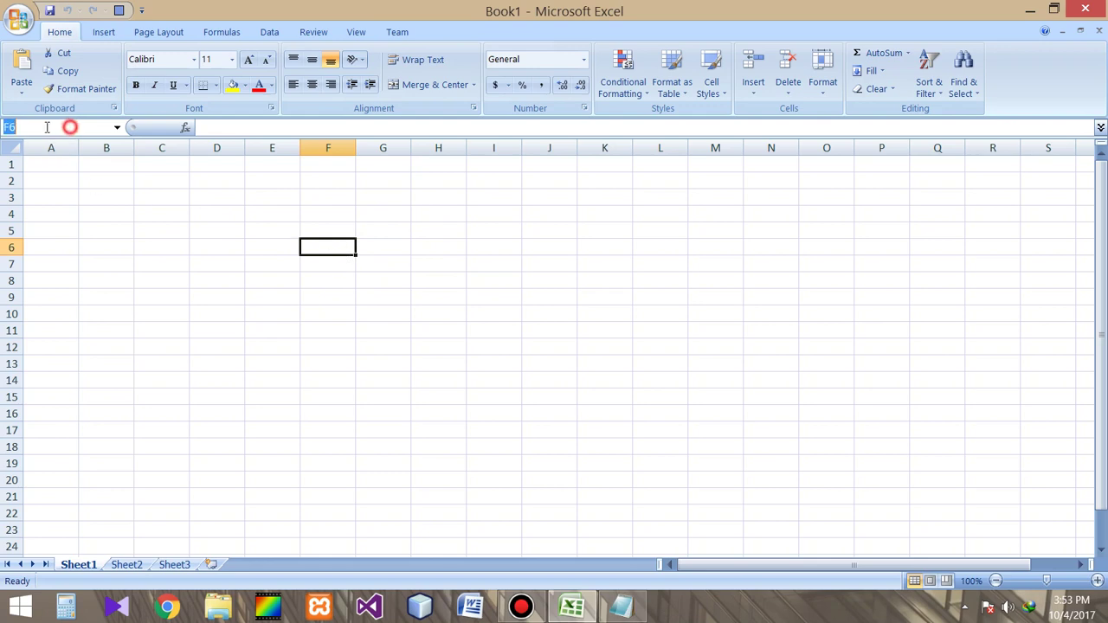
pyautogui.click(156, 310)
pyautogui.click(417, 300)
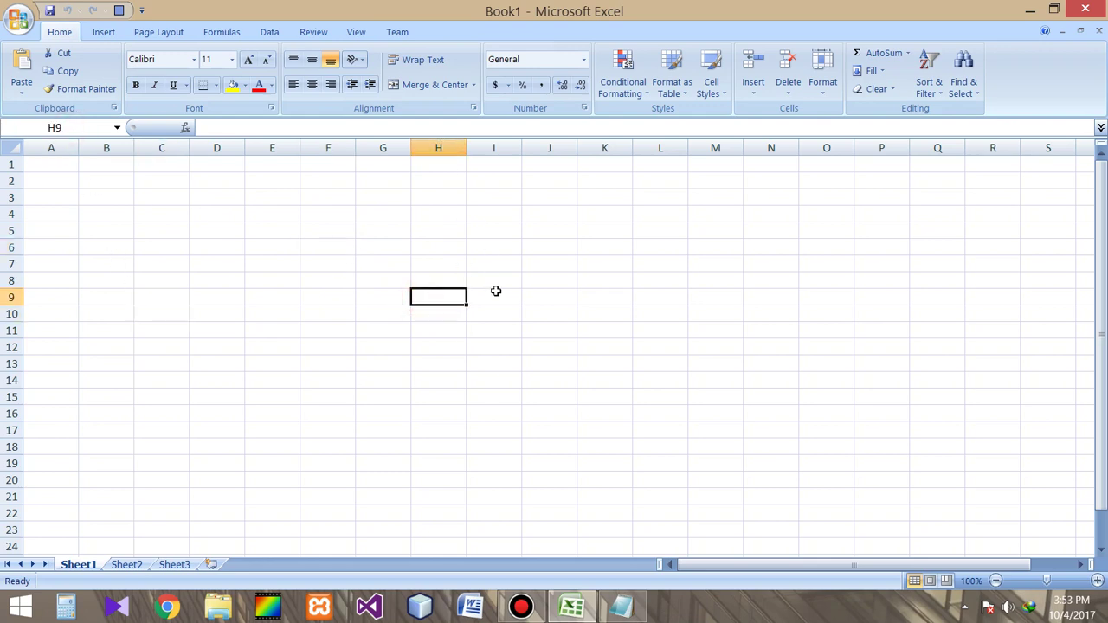
pyautogui.click(137, 318)
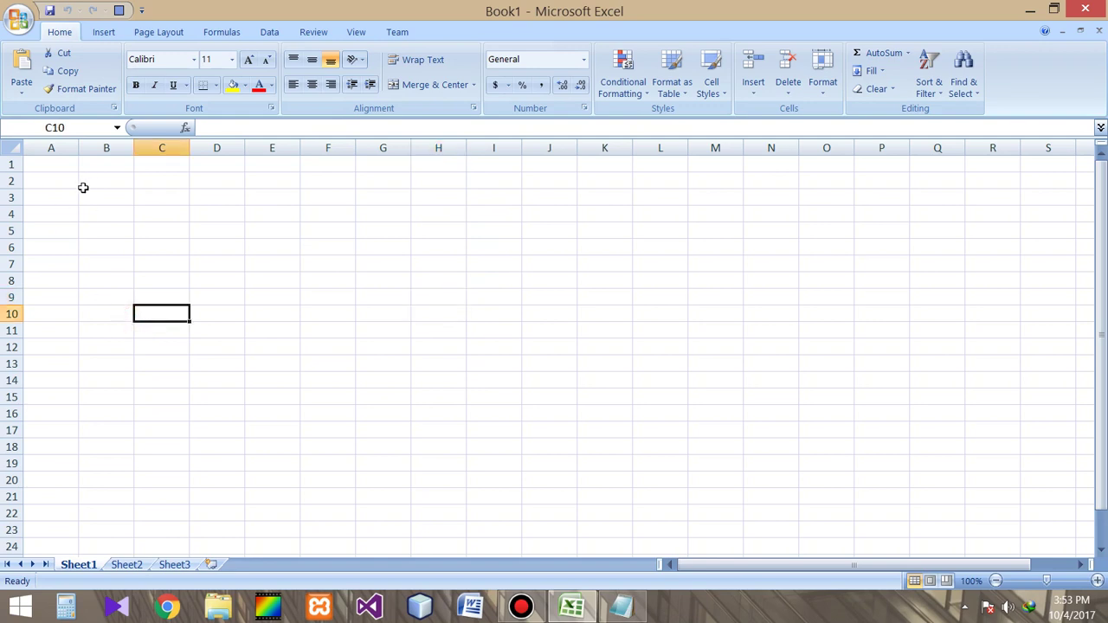
pyautogui.click(227, 265)
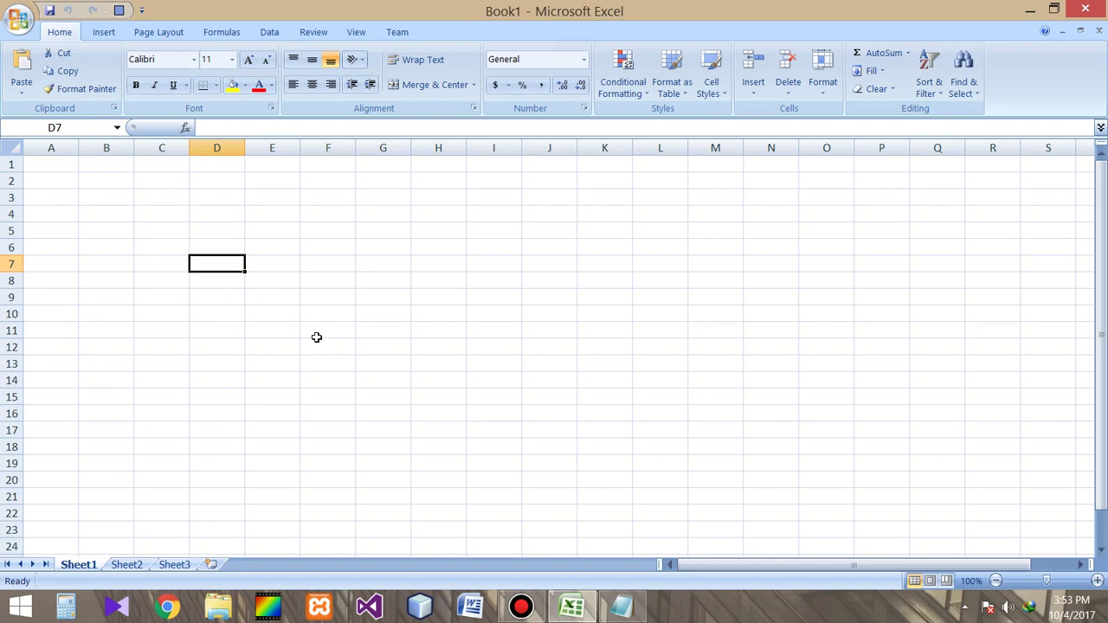
pyautogui.click(164, 211)
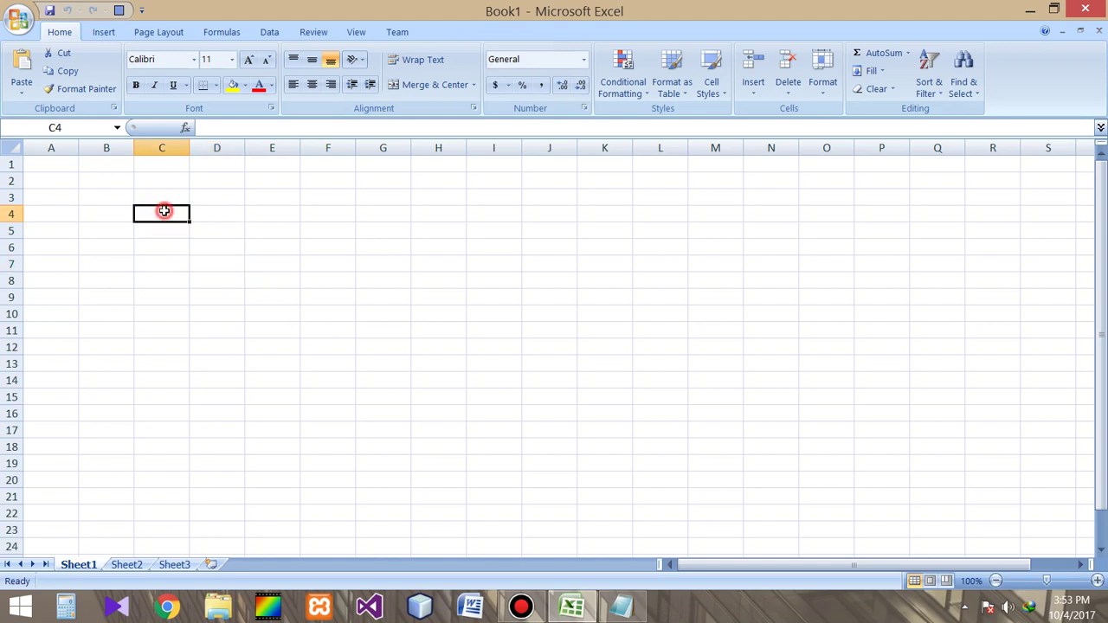
pyautogui.click(62, 175)
pyautogui.click(54, 164)
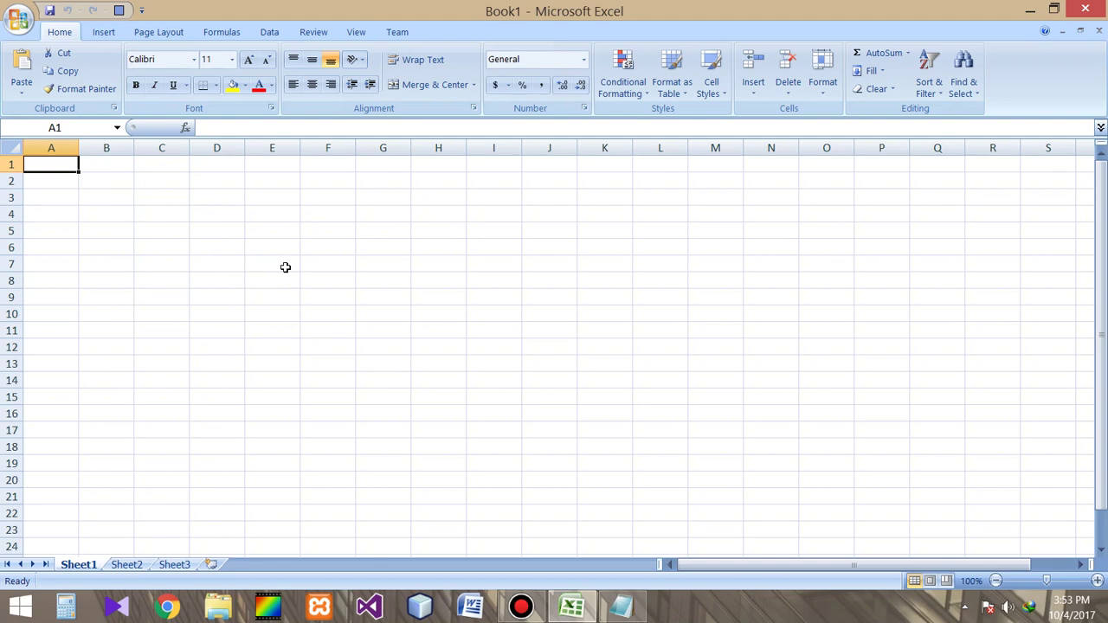
# Step: Enter the headings Roll.No, Name, Class and Date into cells A1 through D1
pyautogui.write('Roll.')
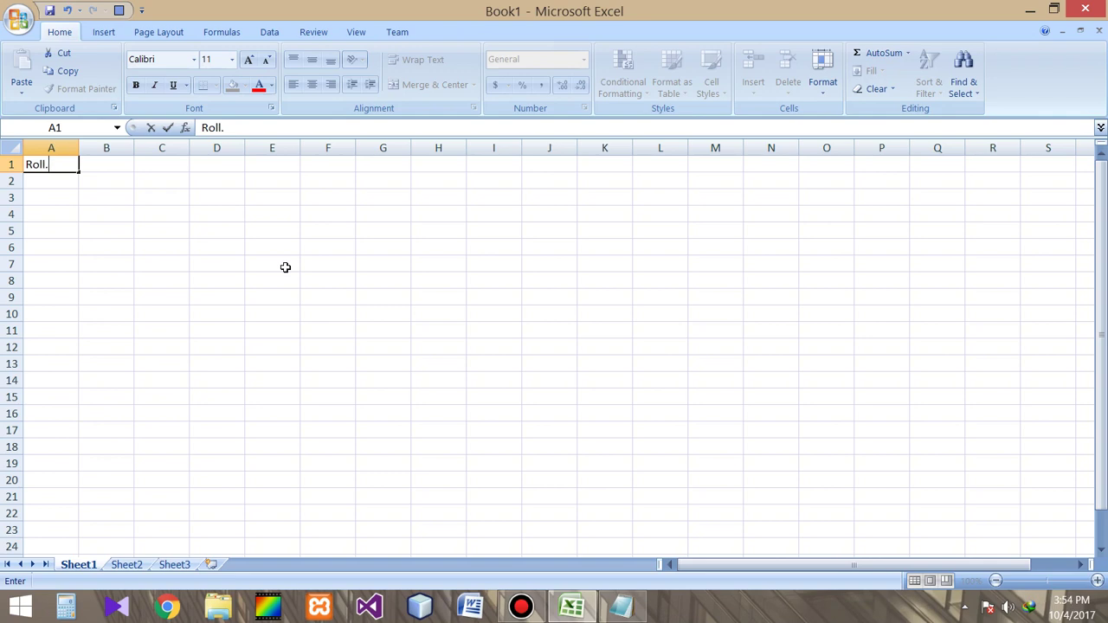
pyautogui.write('No')
pyautogui.press('Tab')
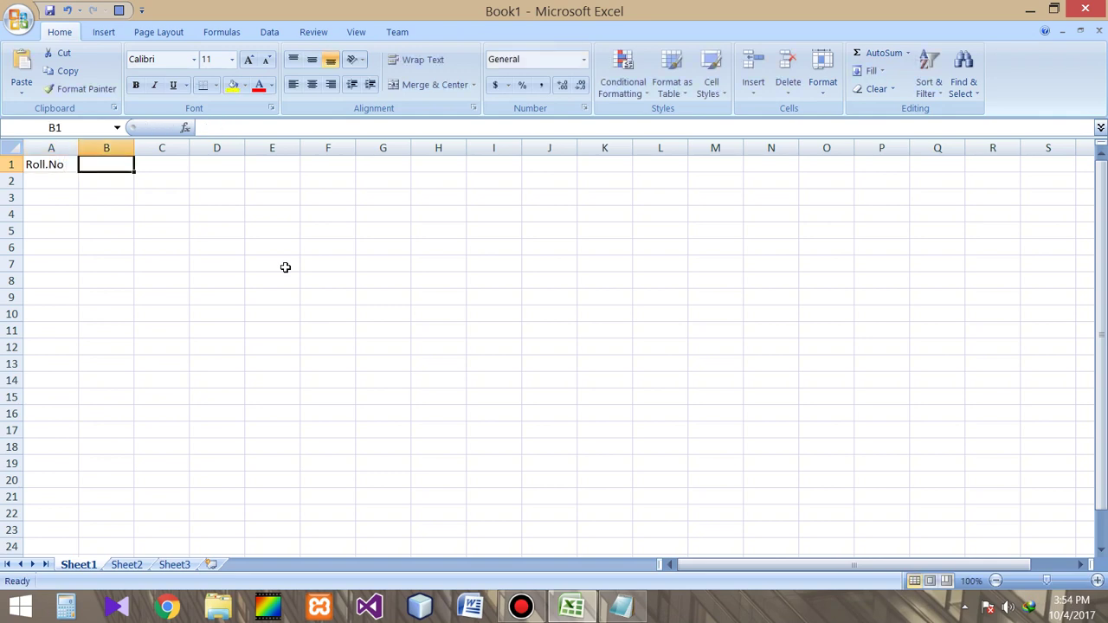
pyautogui.write('Name')
pyautogui.press('Tab')
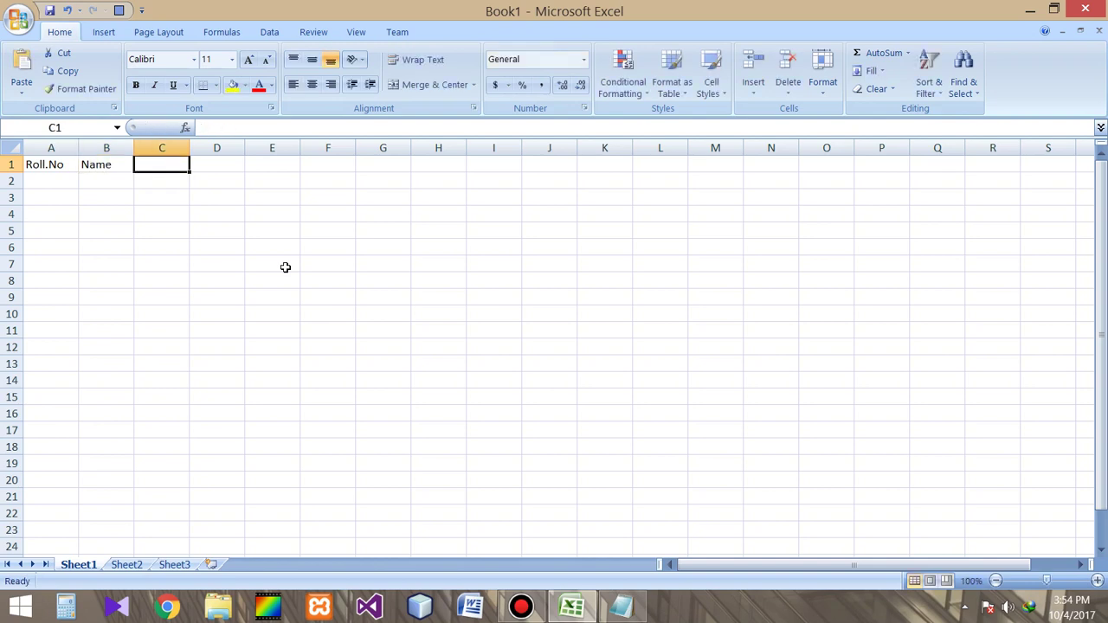
pyautogui.write('Cl')
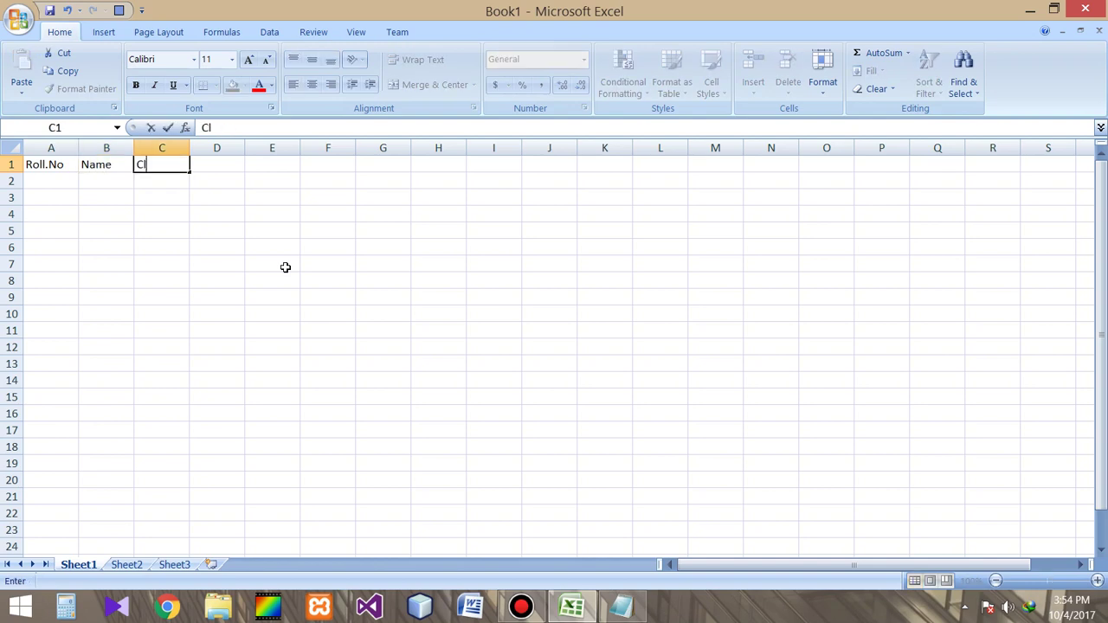
pyautogui.write('ass')
pyautogui.press('Tab')
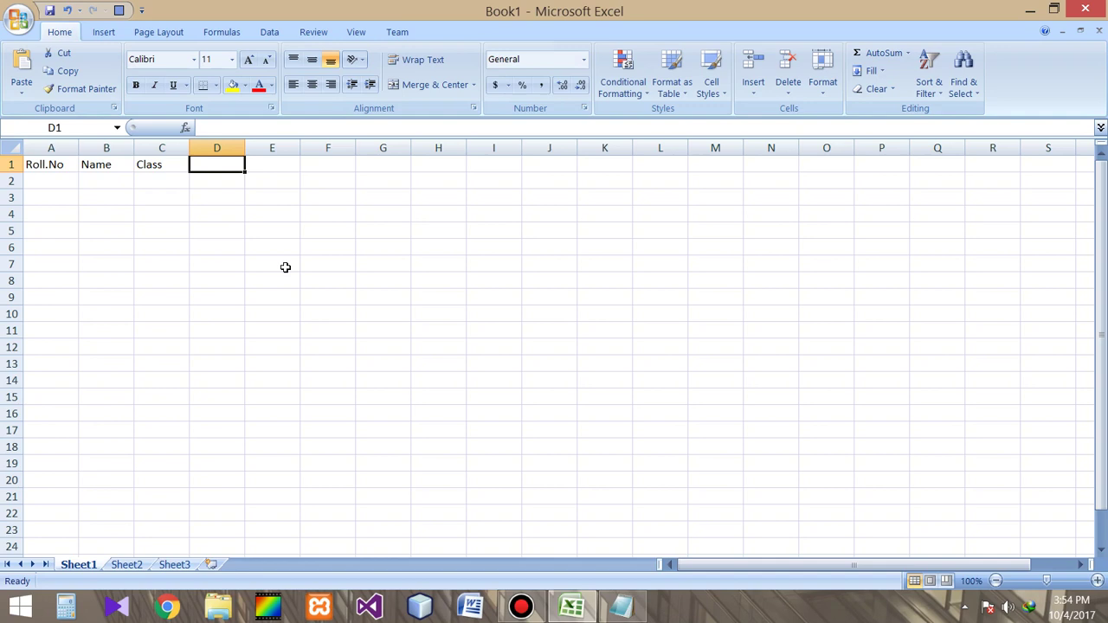
pyautogui.write('Date')
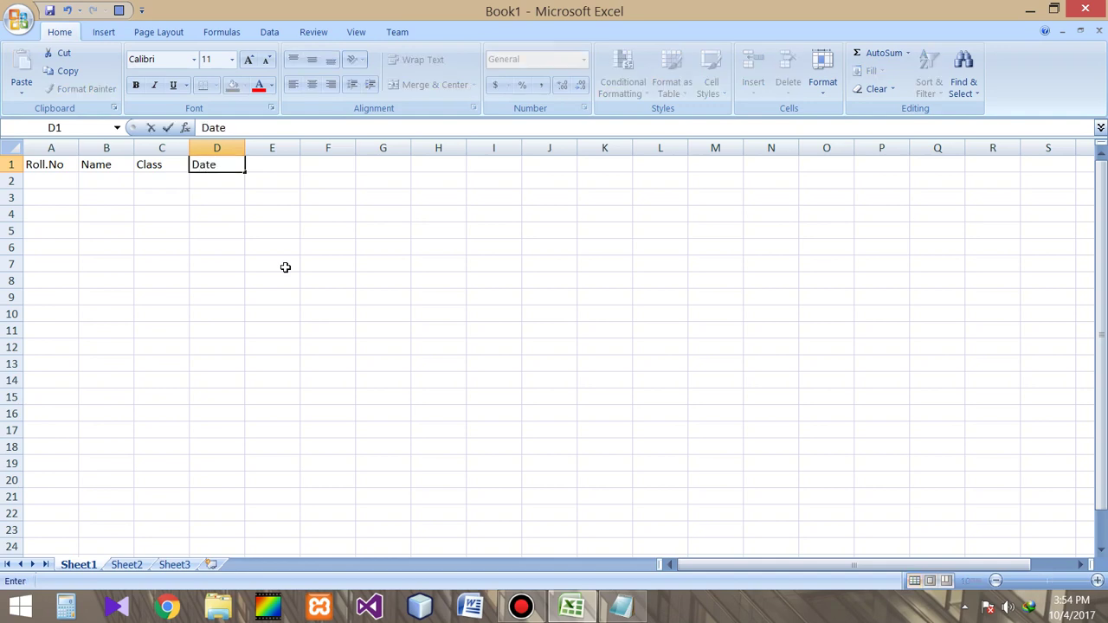
pyautogui.press('Return')
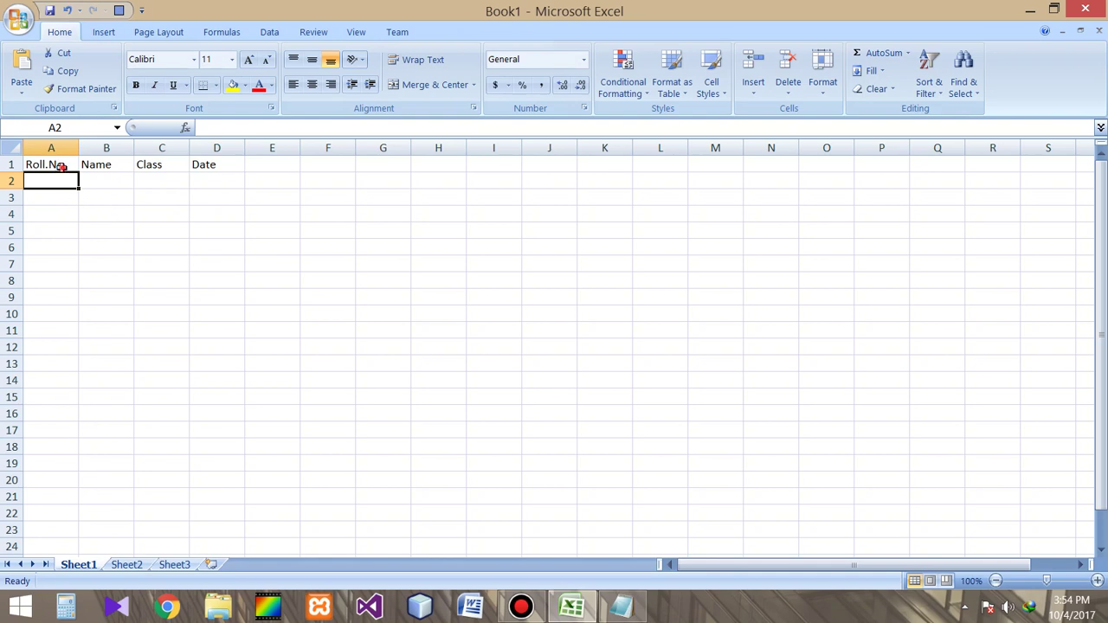
# Step: Select A1:D1 and apply the Times New Roman font to the headings
pyautogui.moveTo(61, 167); pyautogui.dragTo(206, 165)
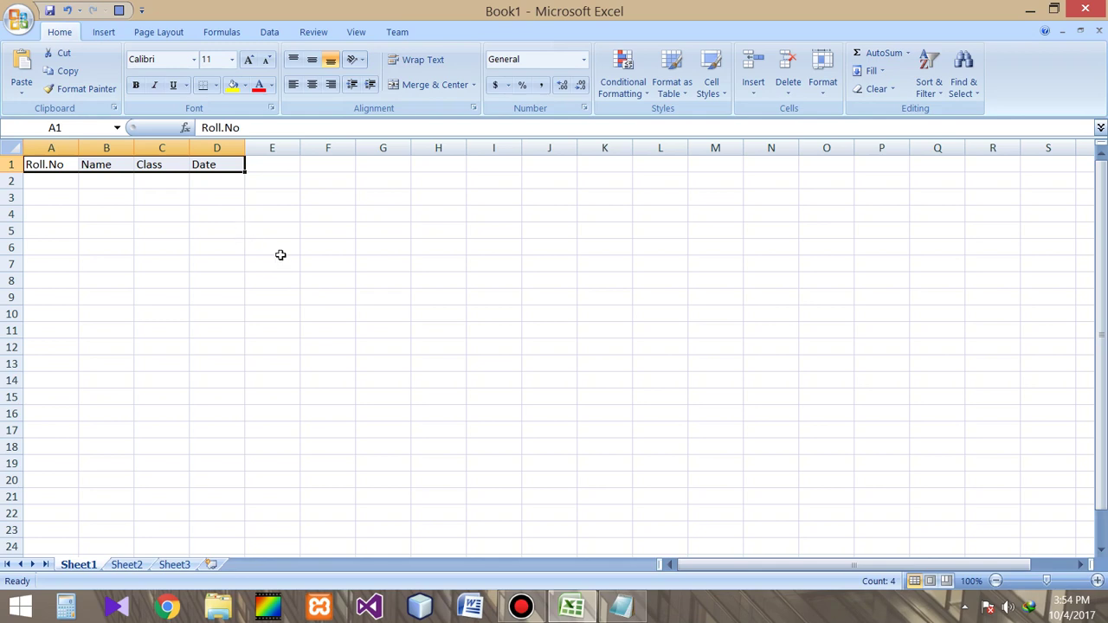
pyautogui.click(196, 59)
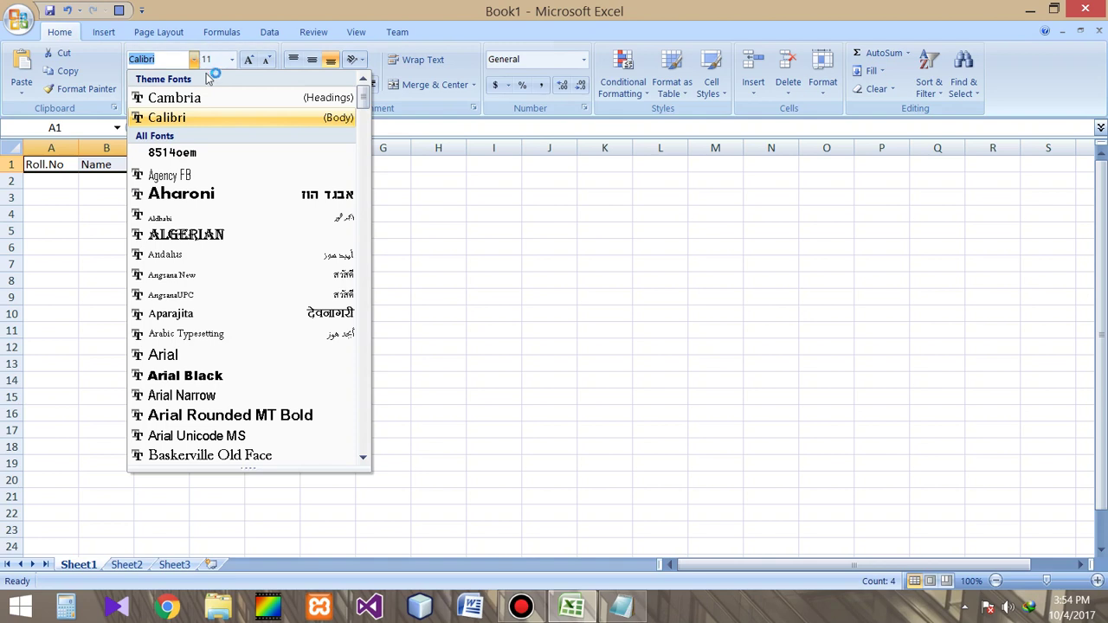
pyautogui.click(187, 119)
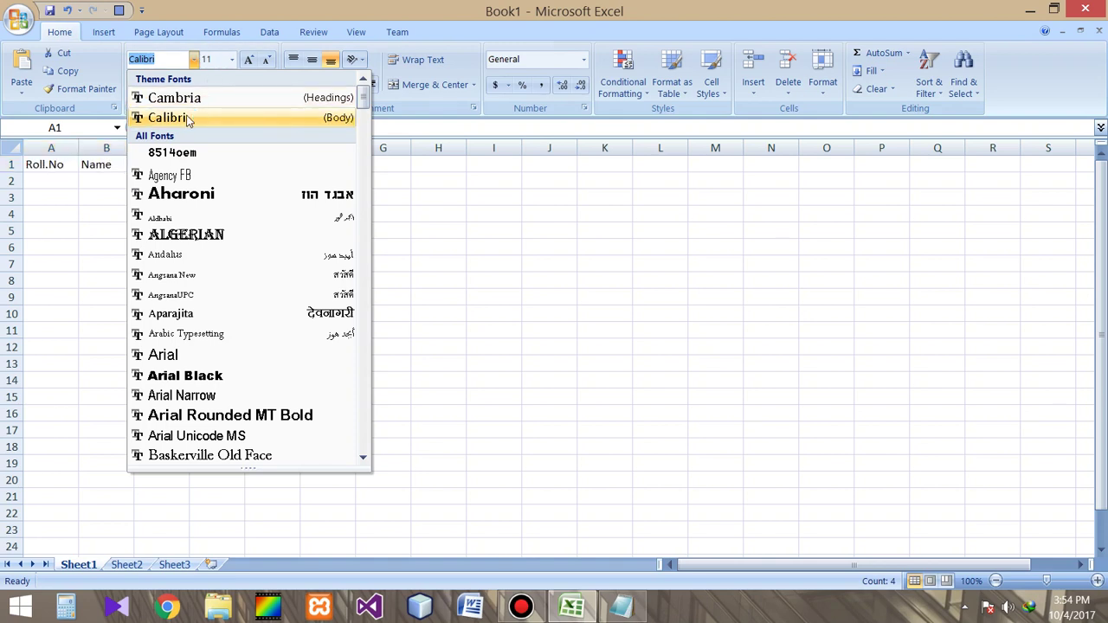
pyautogui.click(364, 99)
pyautogui.moveTo(363, 99); pyautogui.dragTo(374, 422)
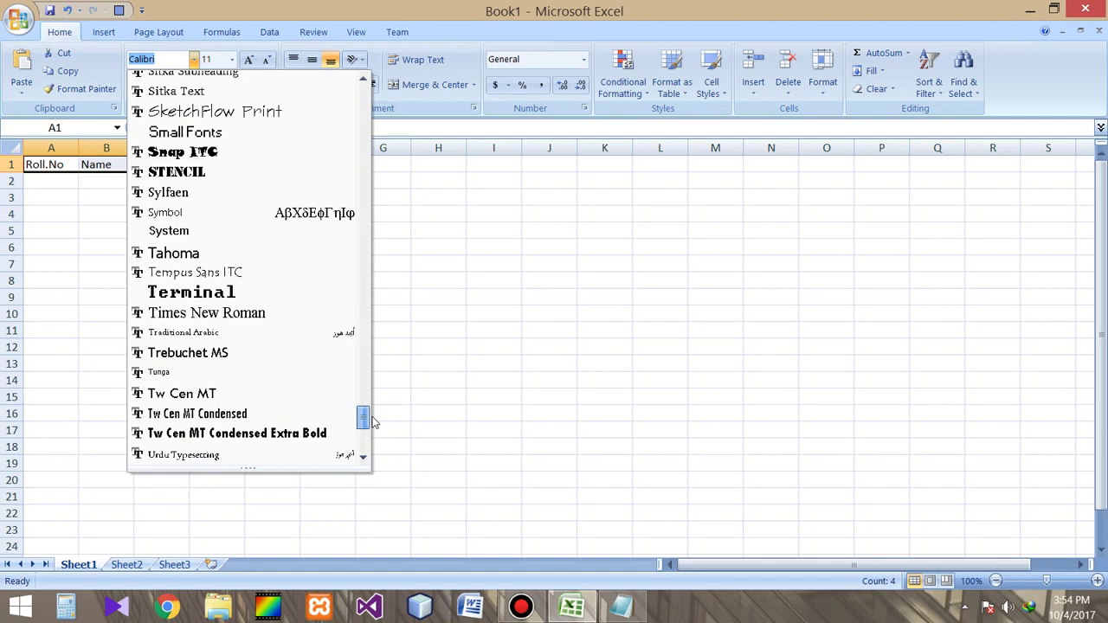
pyautogui.click(292, 314)
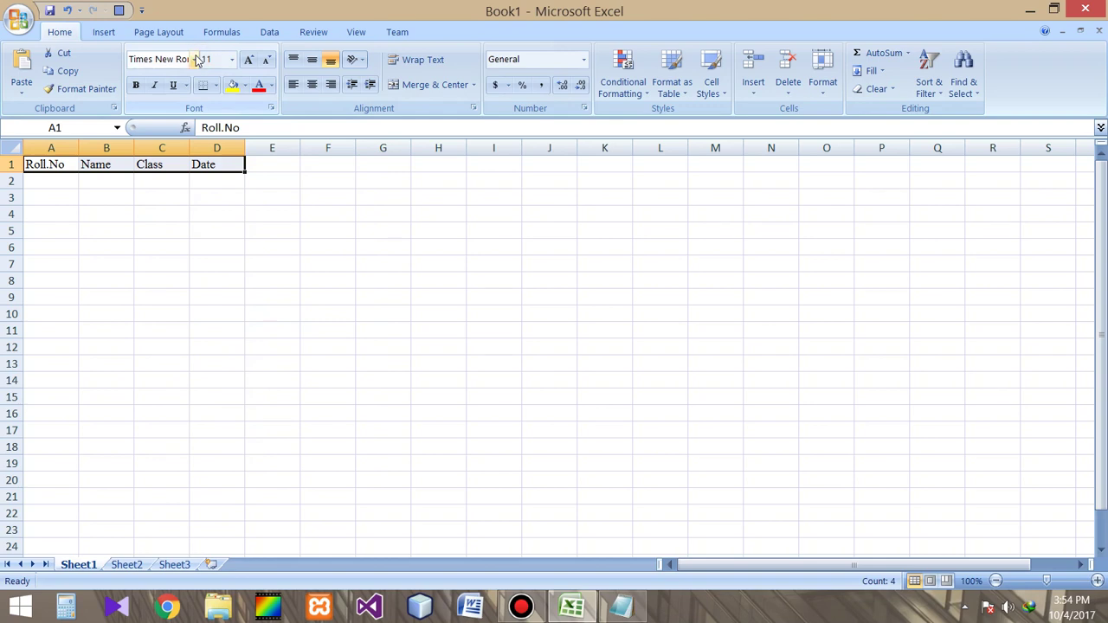
# Step: Set the A1:D1 headings to font size 26
pyautogui.click(231, 59)
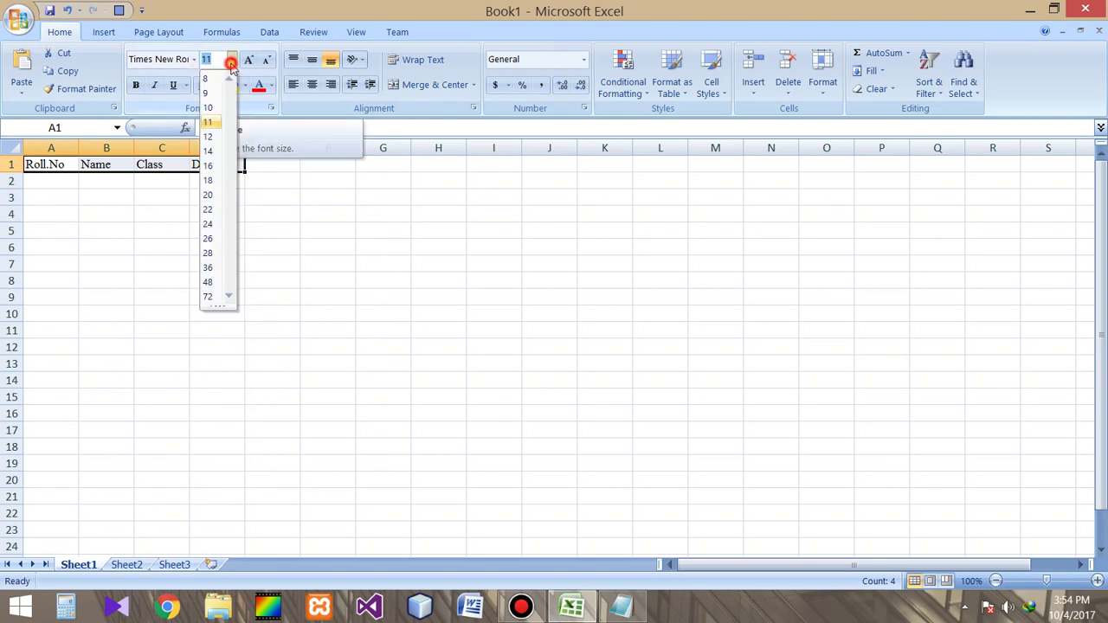
pyautogui.click(210, 239)
pyautogui.click(212, 240)
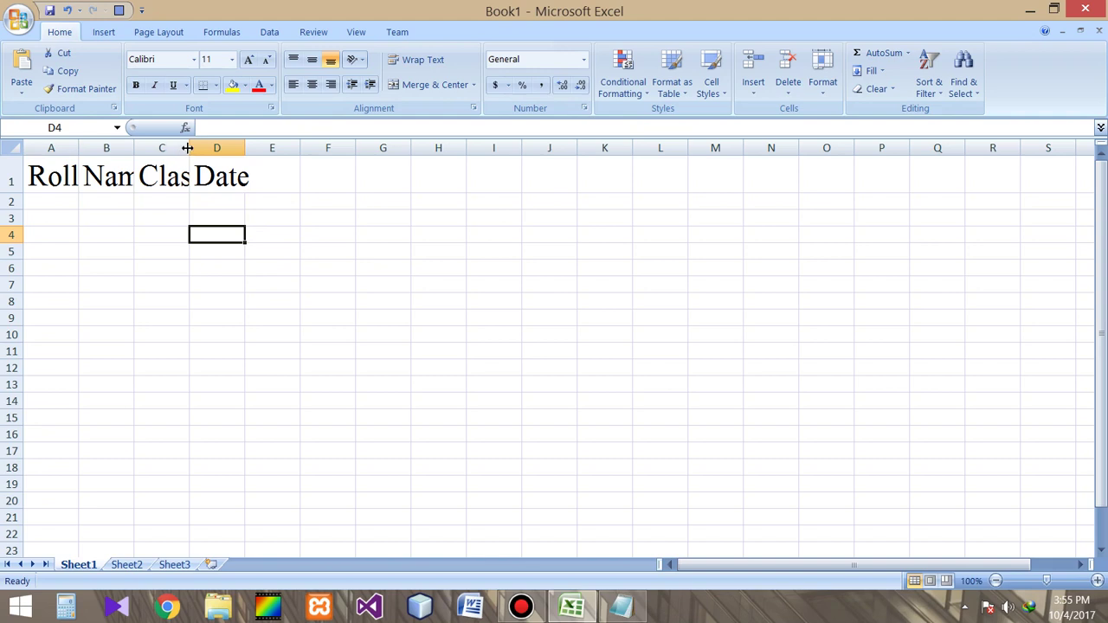
# Step: Widen column C so the 'Class' heading fits
pyautogui.moveTo(187, 148); pyautogui.dragTo(237, 152)
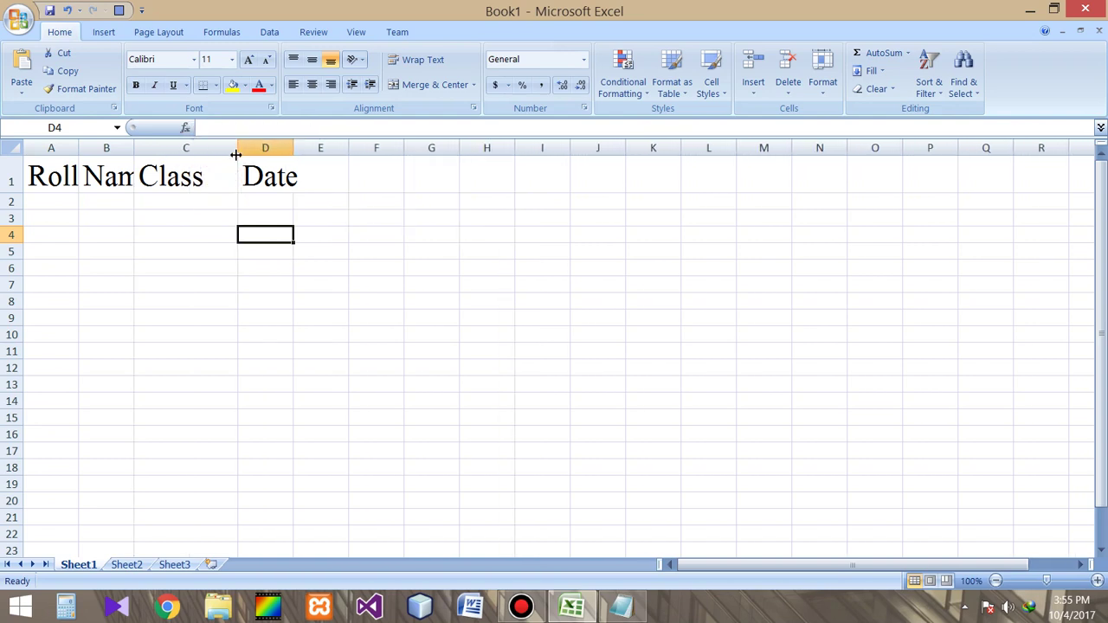
pyautogui.click(191, 240)
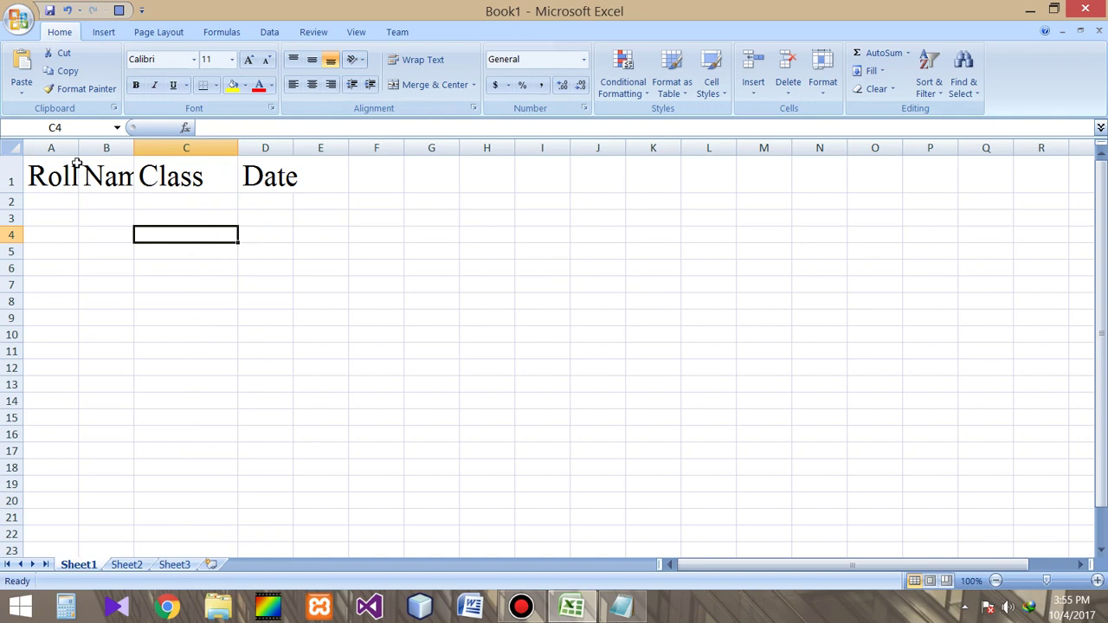
pyautogui.click(66, 147)
pyautogui.moveTo(87, 148); pyautogui.dragTo(174, 149)
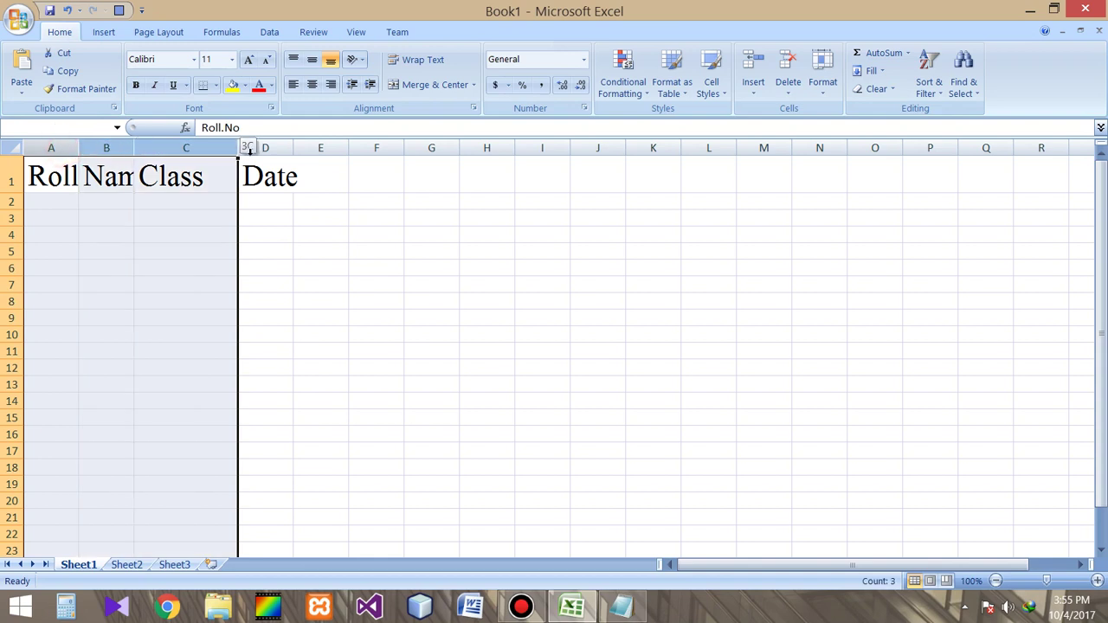
pyautogui.moveTo(249, 149); pyautogui.dragTo(265, 148)
pyautogui.click(320, 212)
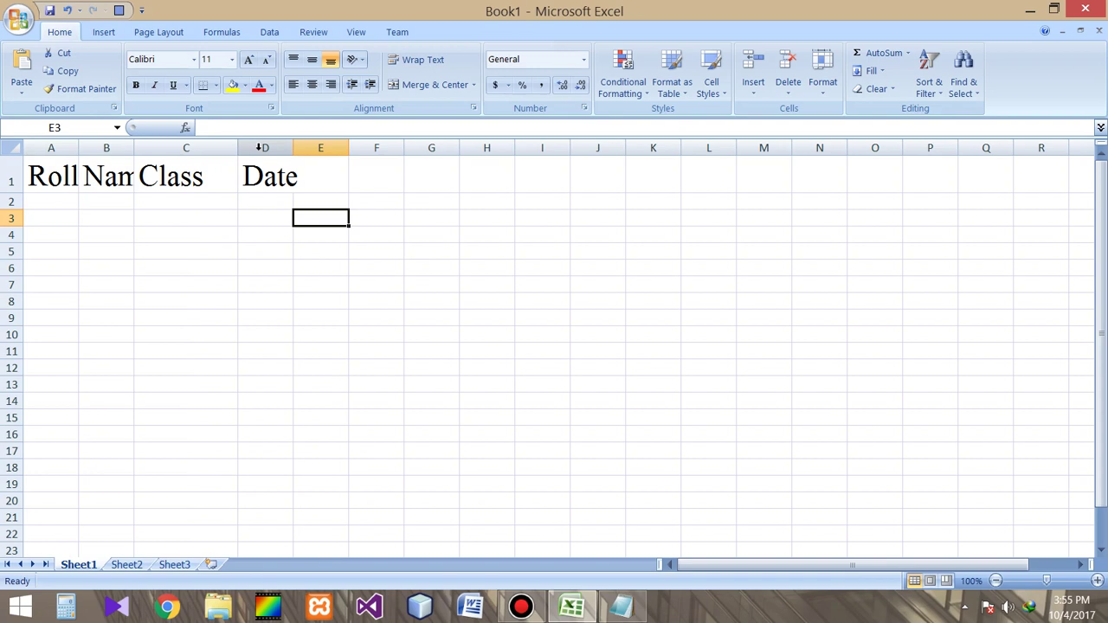
# Step: Select columns A through D and widen them all to the same width
pyautogui.moveTo(262, 148); pyautogui.dragTo(212, 147)
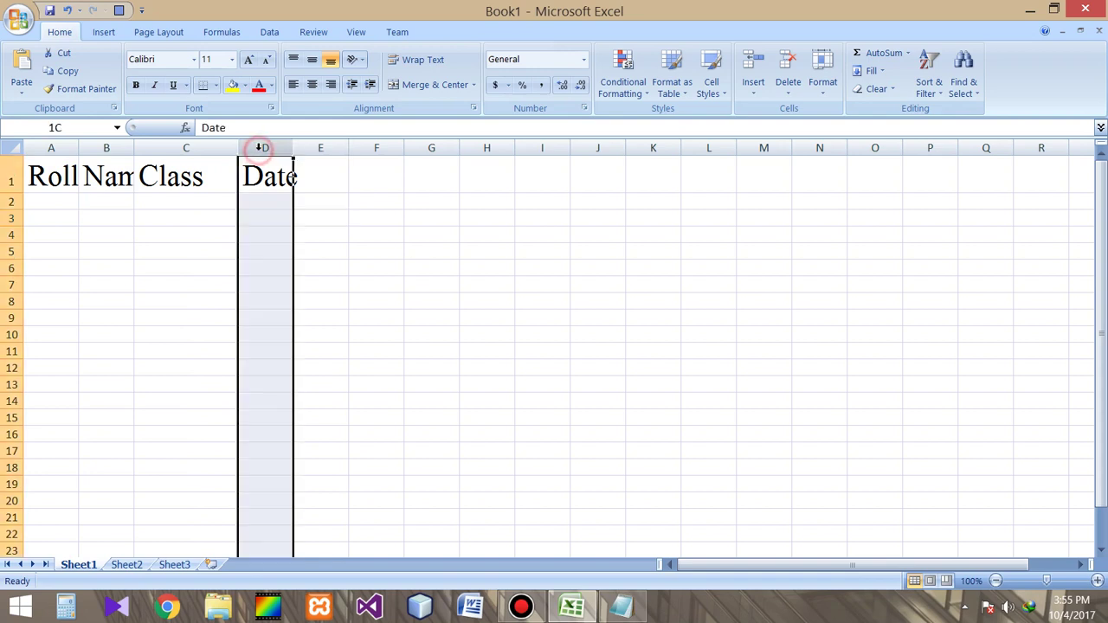
pyautogui.moveTo(123, 146); pyautogui.dragTo(62, 145)
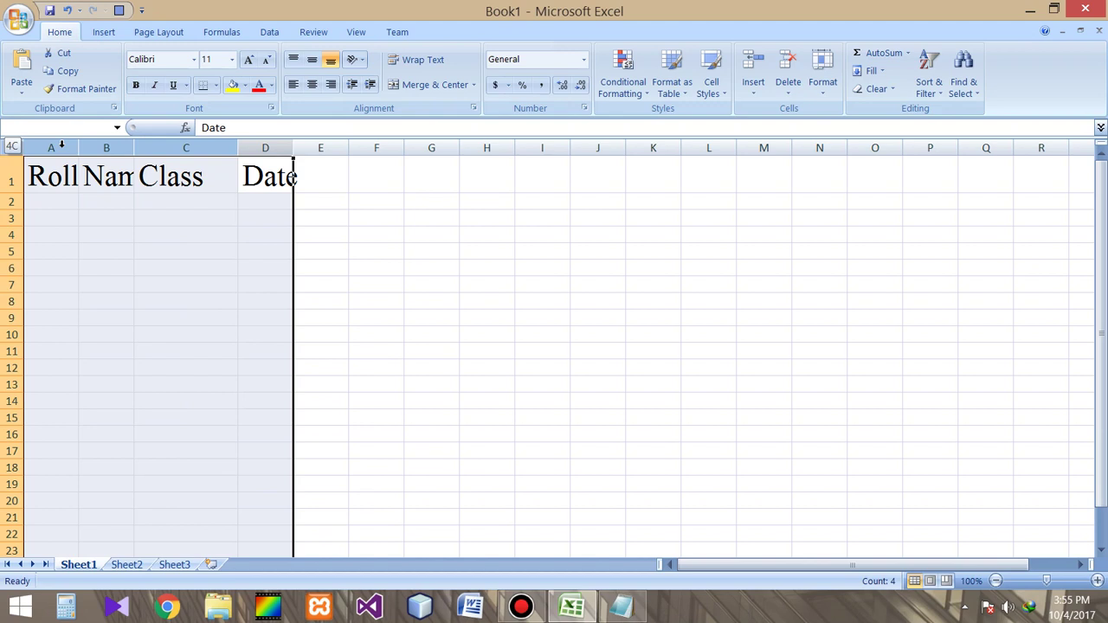
pyautogui.moveTo(62, 146); pyautogui.dragTo(61, 146)
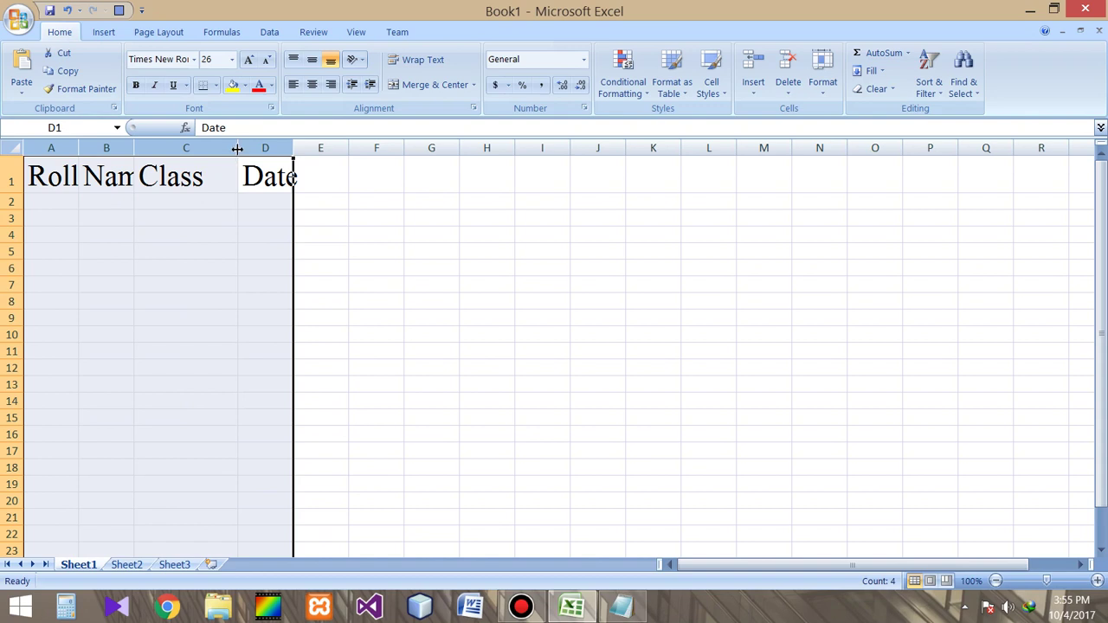
pyautogui.moveTo(236, 149); pyautogui.dragTo(251, 149)
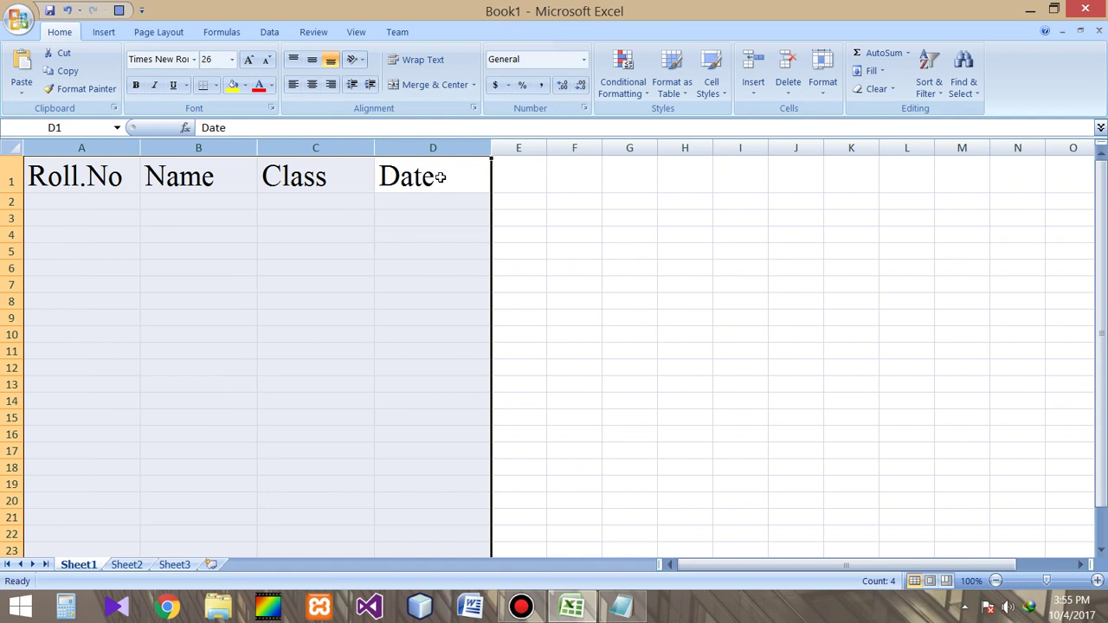
pyautogui.click(310, 240)
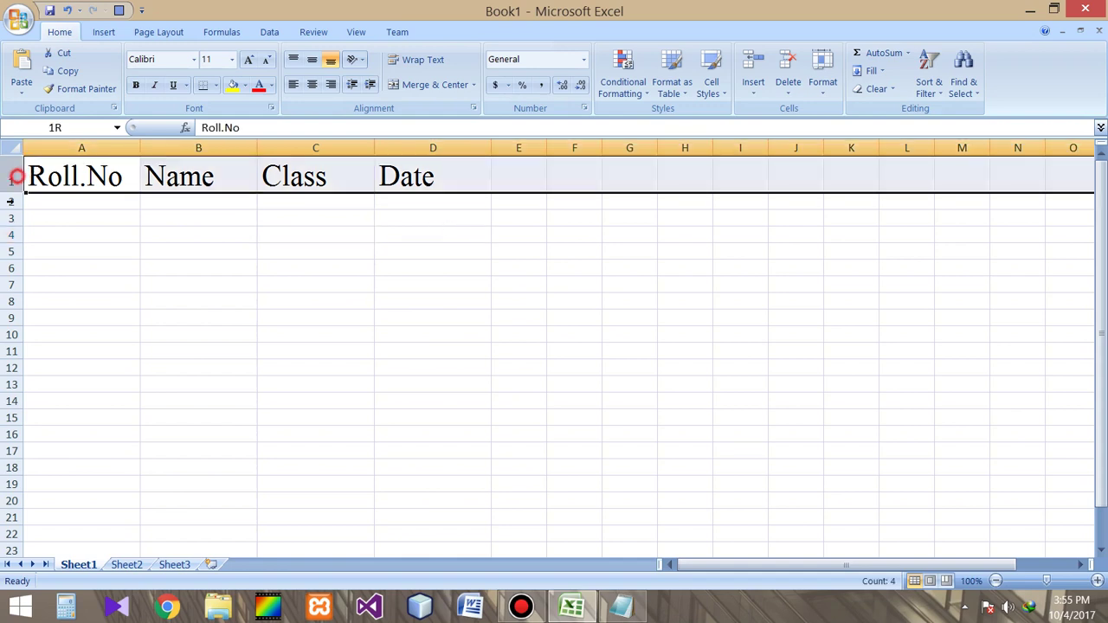
pyautogui.moveTo(14, 178); pyautogui.dragTo(12, 218)
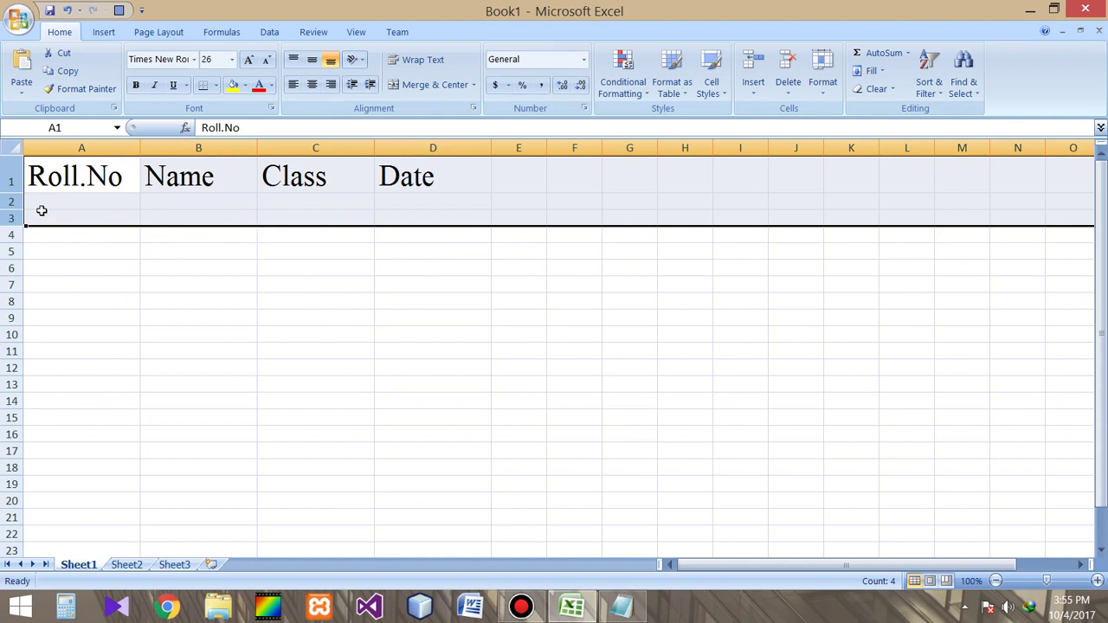
pyautogui.click(90, 264)
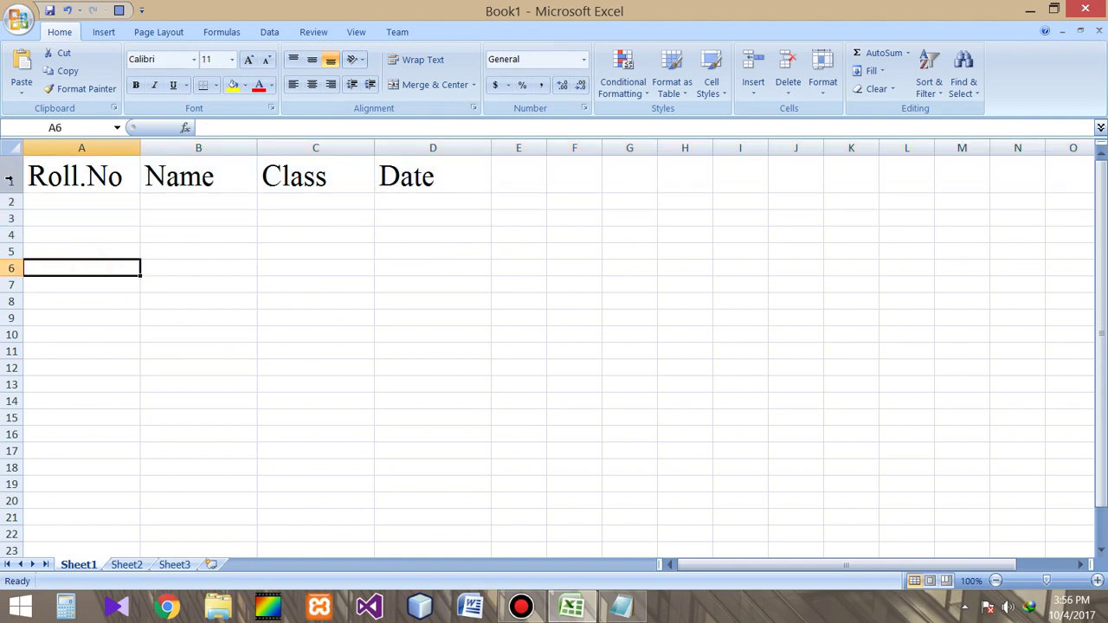
pyautogui.moveTo(11, 179)
pyautogui.mouseDown()
pyautogui.moveTo(11, 221)
pyautogui.moveTo(18, 191)
pyautogui.mouseUp()
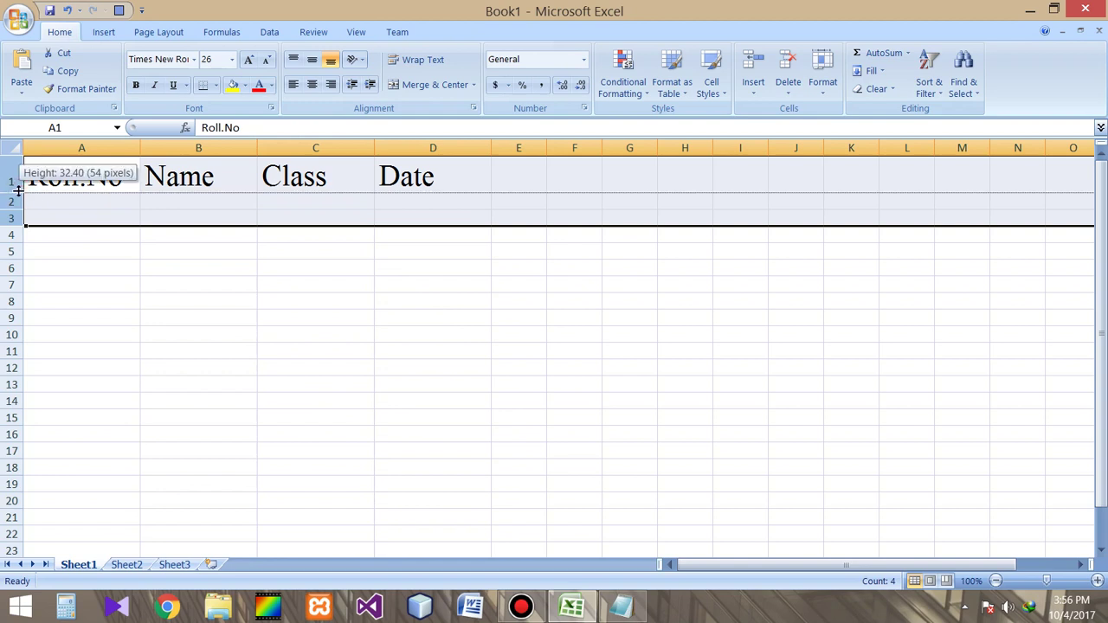
pyautogui.moveTo(17, 192); pyautogui.dragTo(15, 212)
# Step: Click through cells in rows 1–3 to check the taller rows and wider columns
pyautogui.click(298, 367)
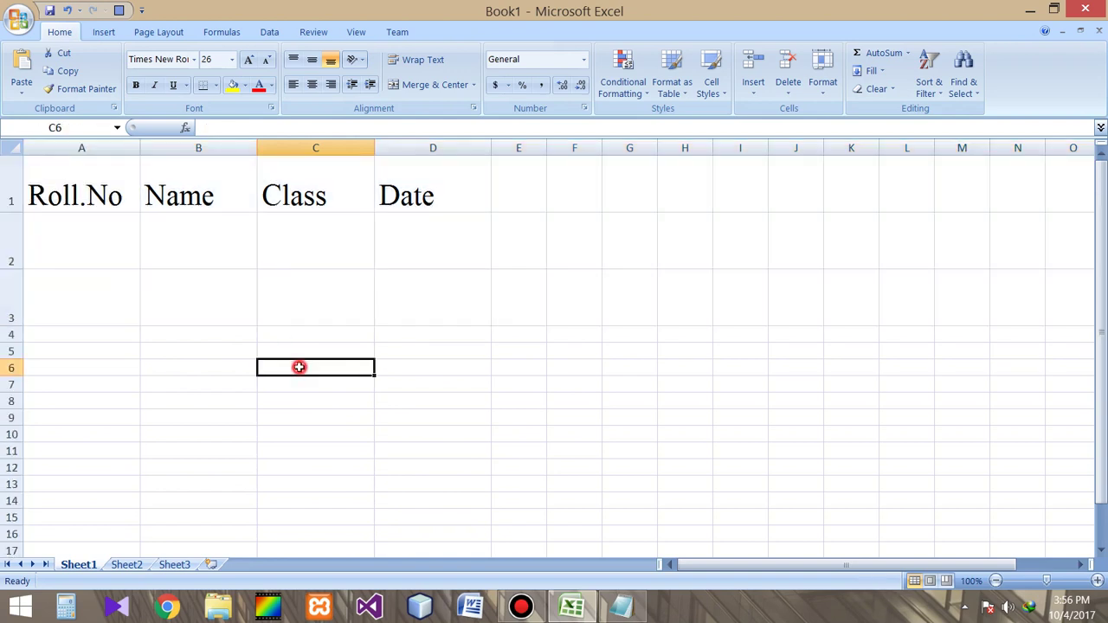
pyautogui.click(55, 337)
pyautogui.click(54, 381)
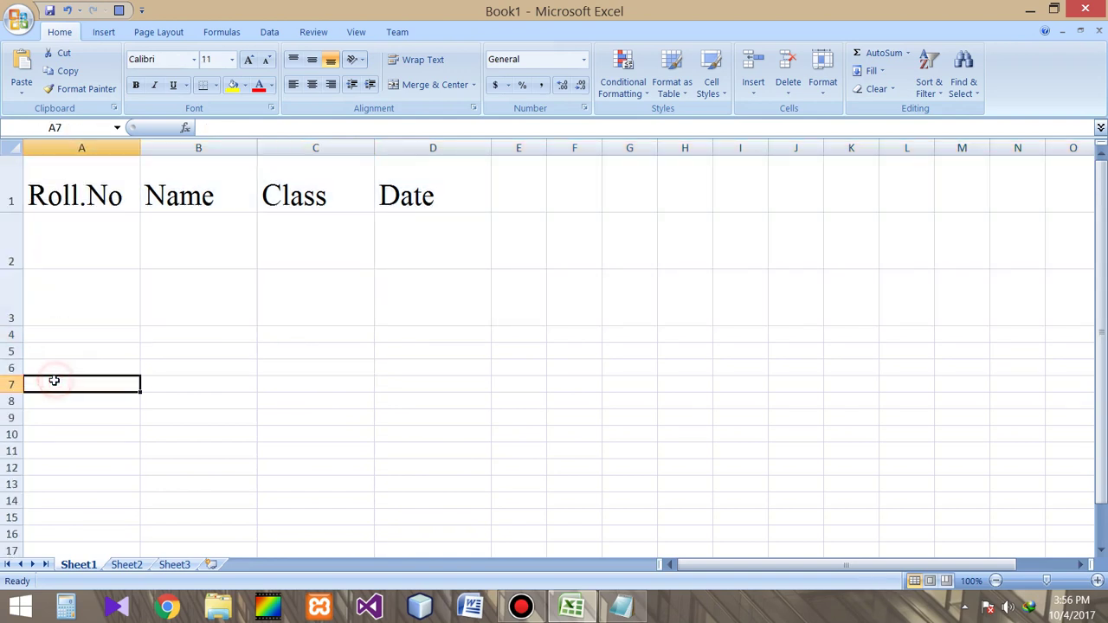
pyautogui.click(60, 195)
pyautogui.click(70, 250)
pyautogui.click(67, 303)
pyautogui.click(75, 195)
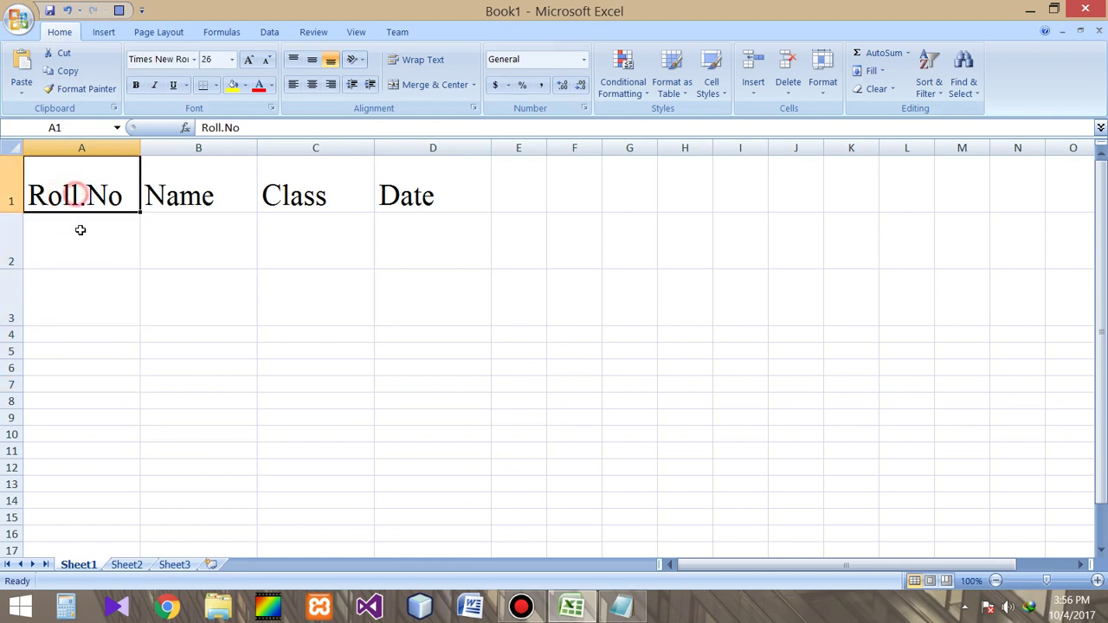
pyautogui.click(81, 231)
pyautogui.click(75, 291)
pyautogui.click(236, 293)
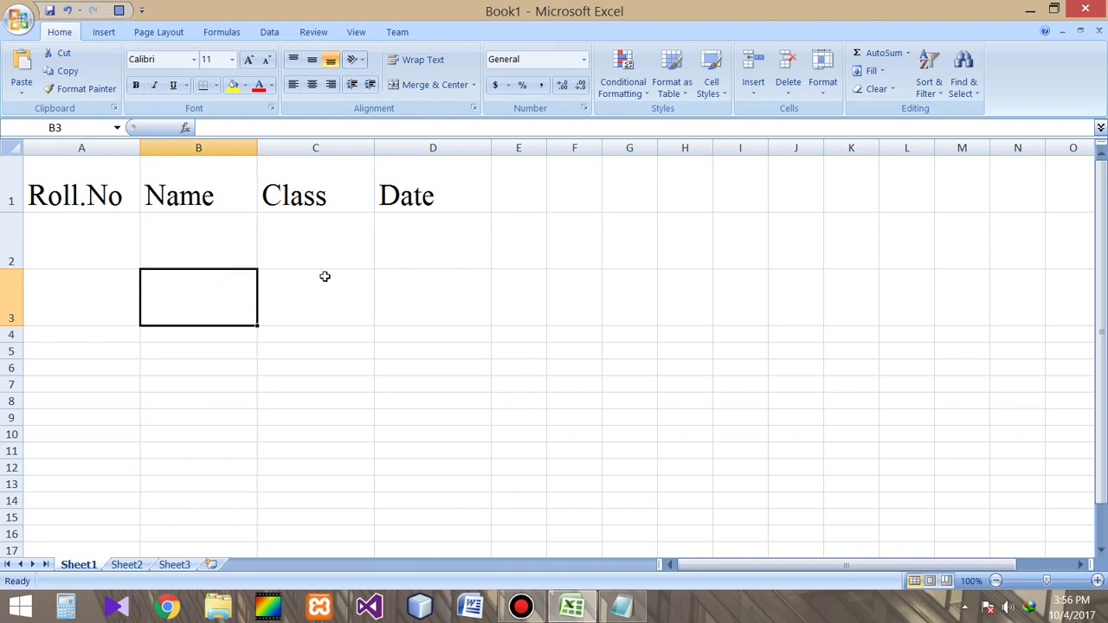
pyautogui.click(323, 293)
pyautogui.click(444, 293)
pyautogui.click(428, 236)
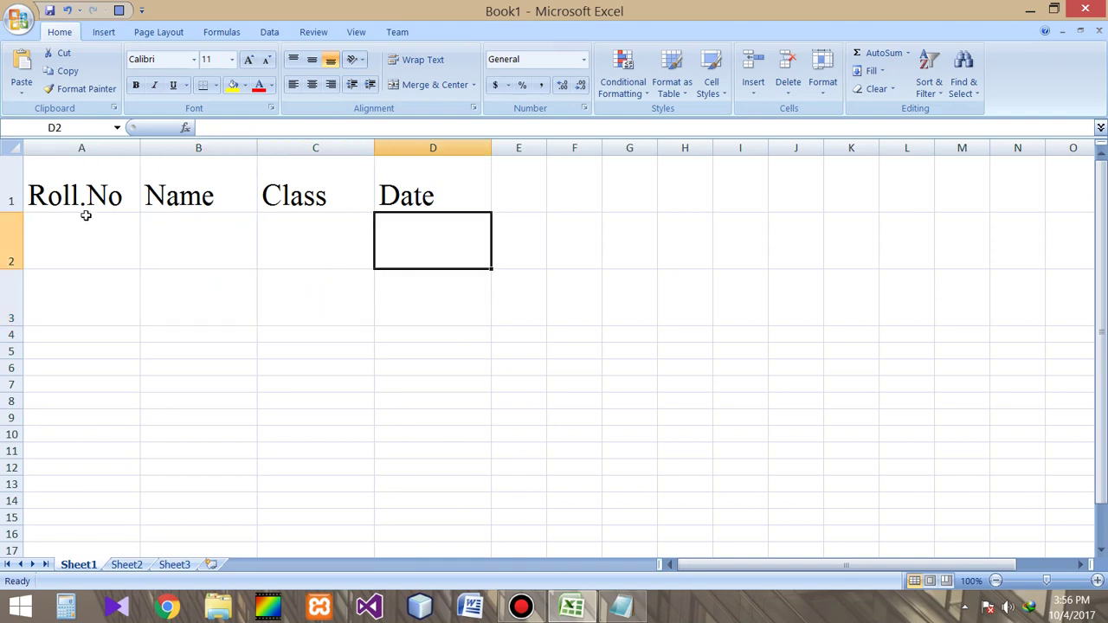
# Step: Reselect the header cells A1 to D1 holding the 26-point Times New Roman headings
pyautogui.moveTo(111, 192); pyautogui.dragTo(418, 198)
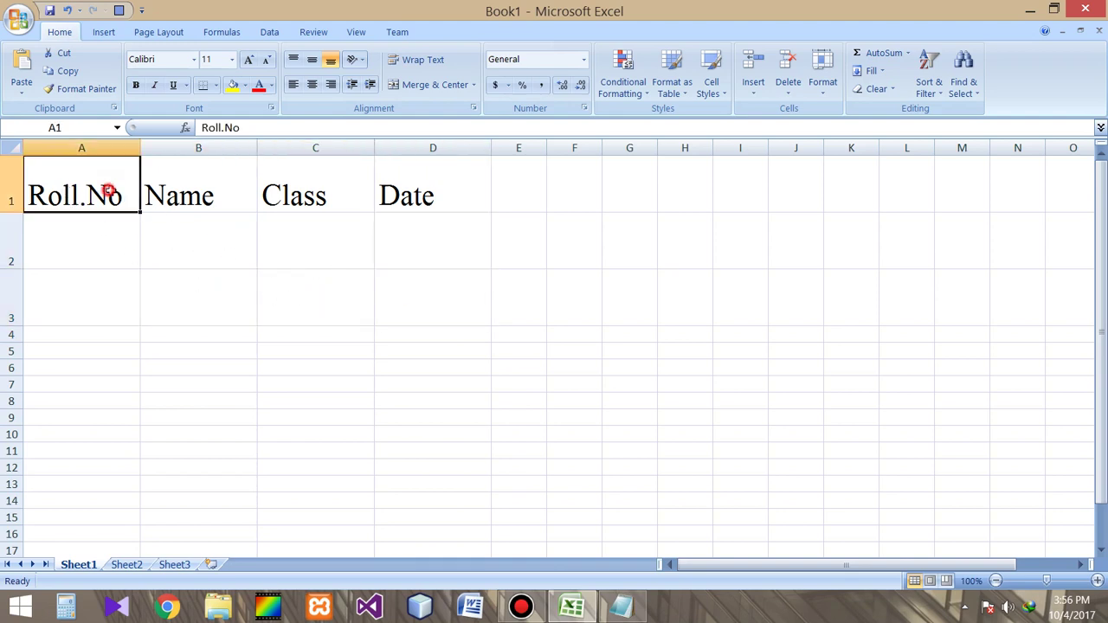
pyautogui.click(205, 226)
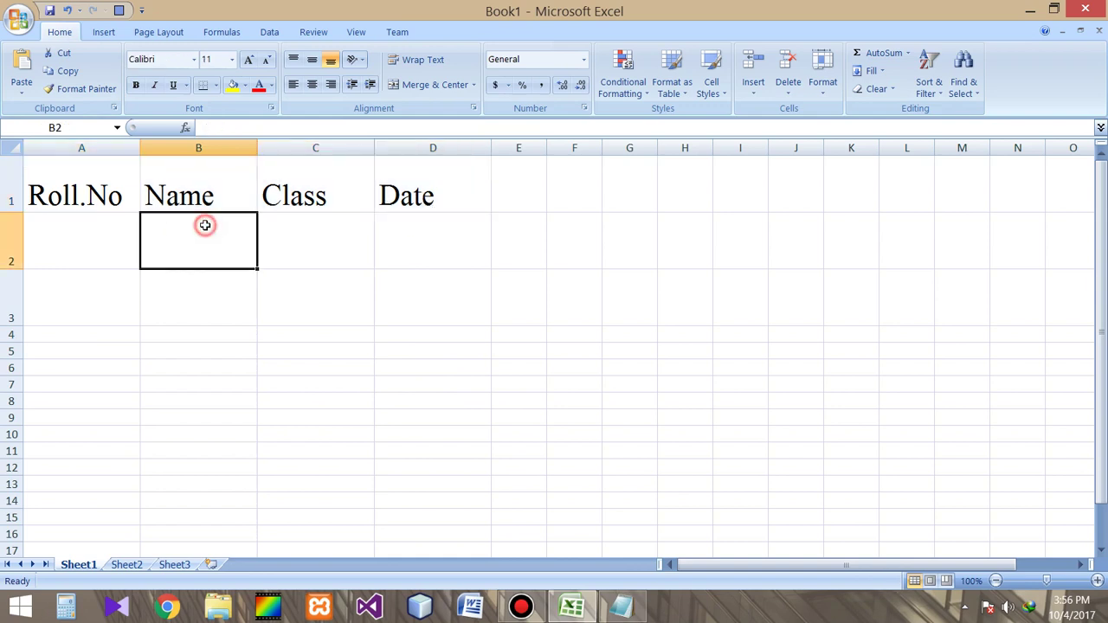
pyautogui.click(84, 177)
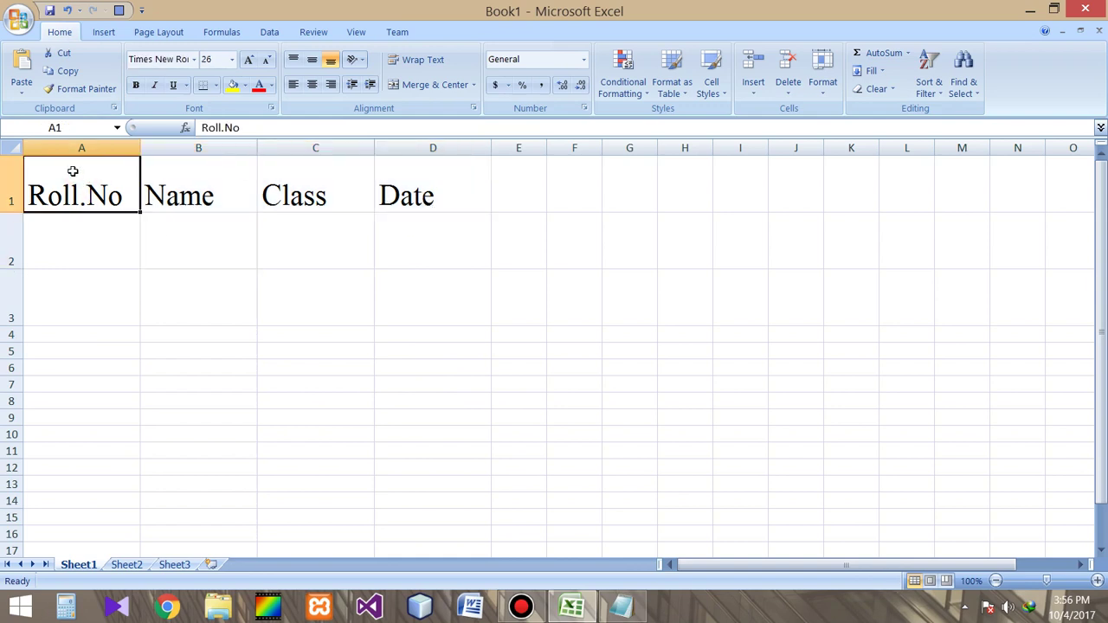
pyautogui.click(72, 176)
pyautogui.moveTo(99, 180); pyautogui.dragTo(384, 187)
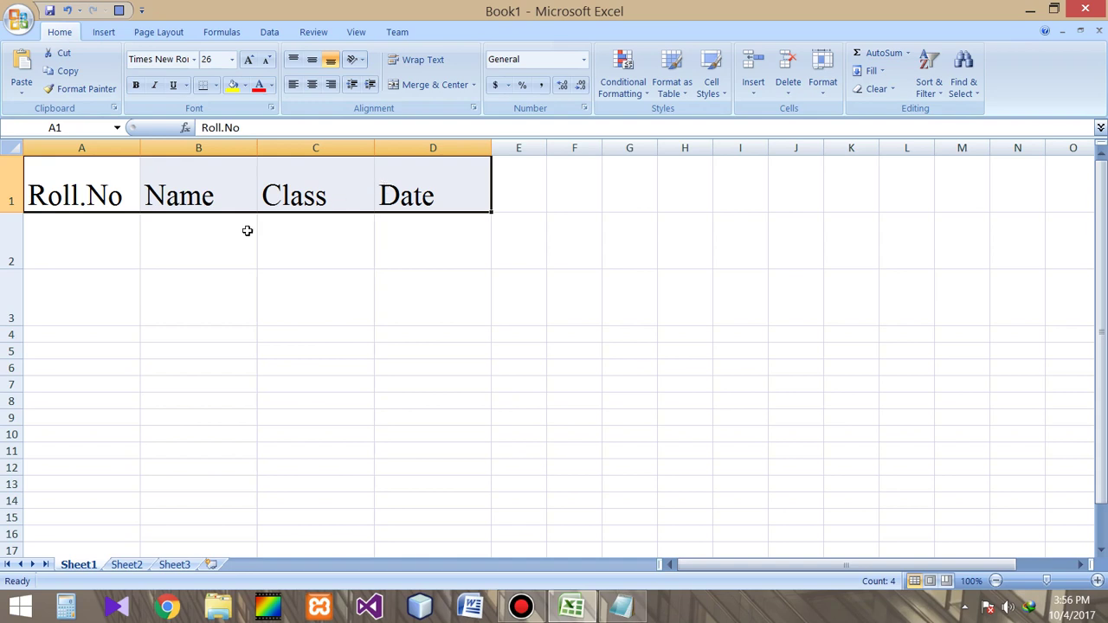
pyautogui.click(169, 263)
pyautogui.click(116, 198)
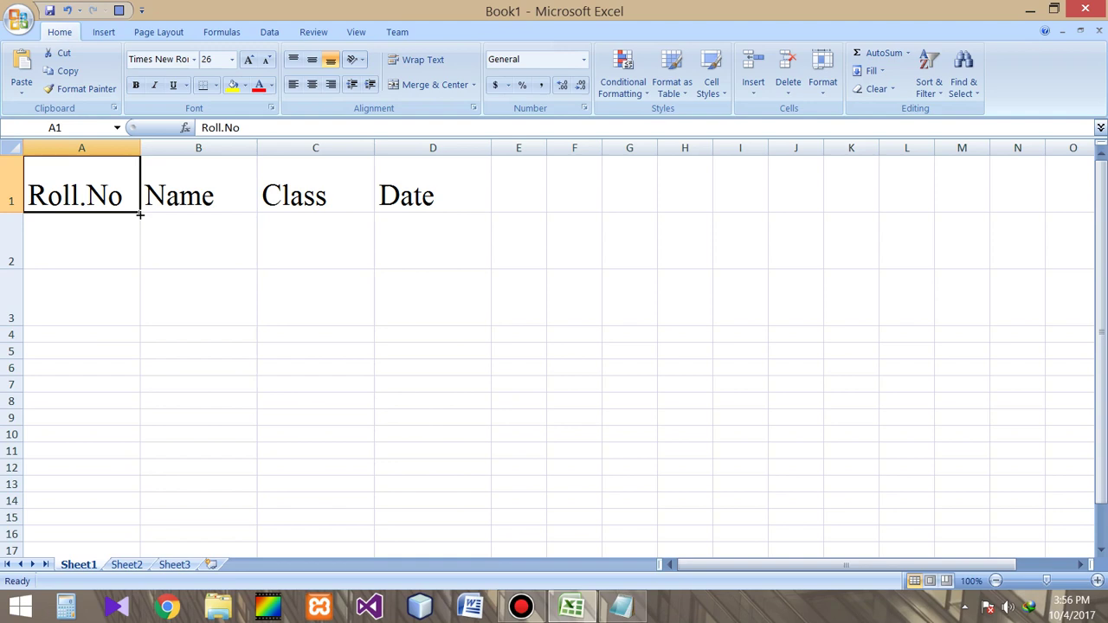
pyautogui.moveTo(139, 214); pyautogui.dragTo(140, 214)
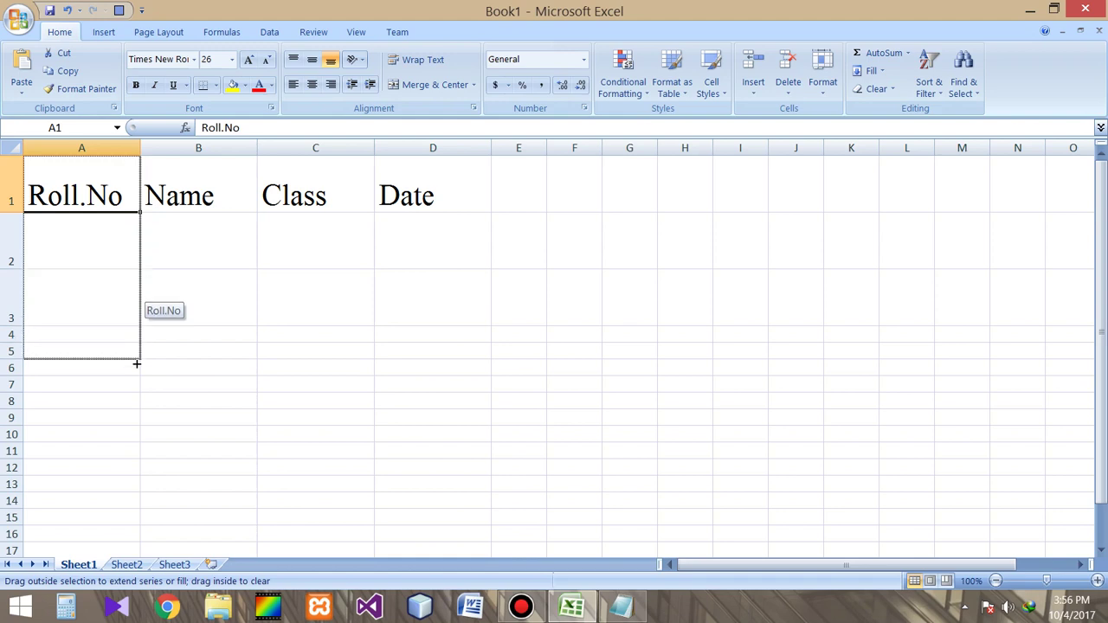
pyautogui.moveTo(139, 214); pyautogui.dragTo(135, 362)
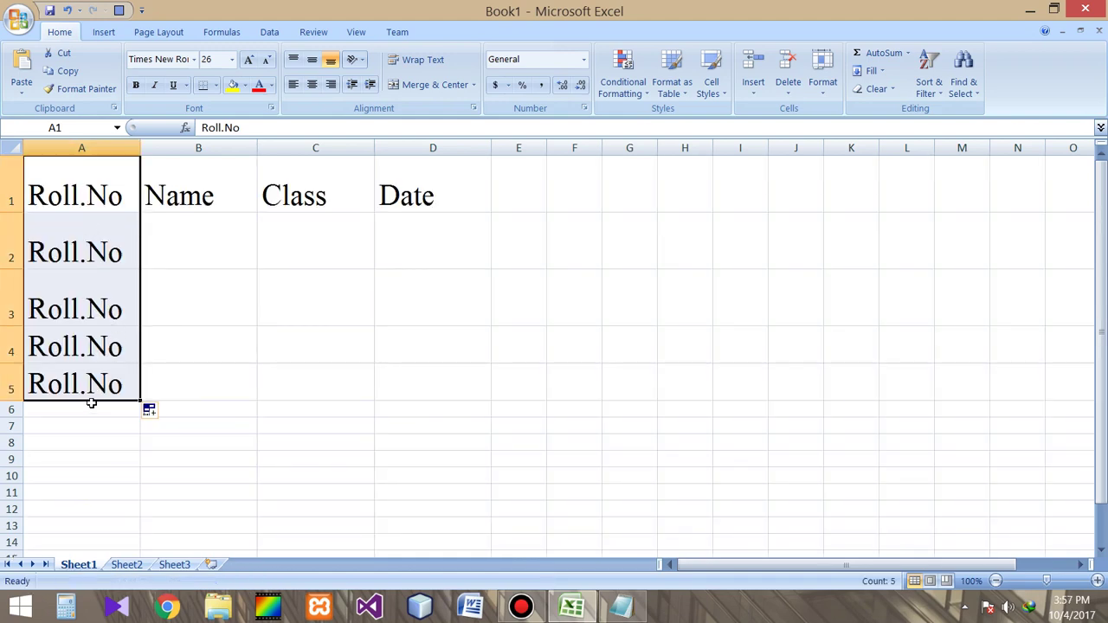
pyautogui.click(191, 255)
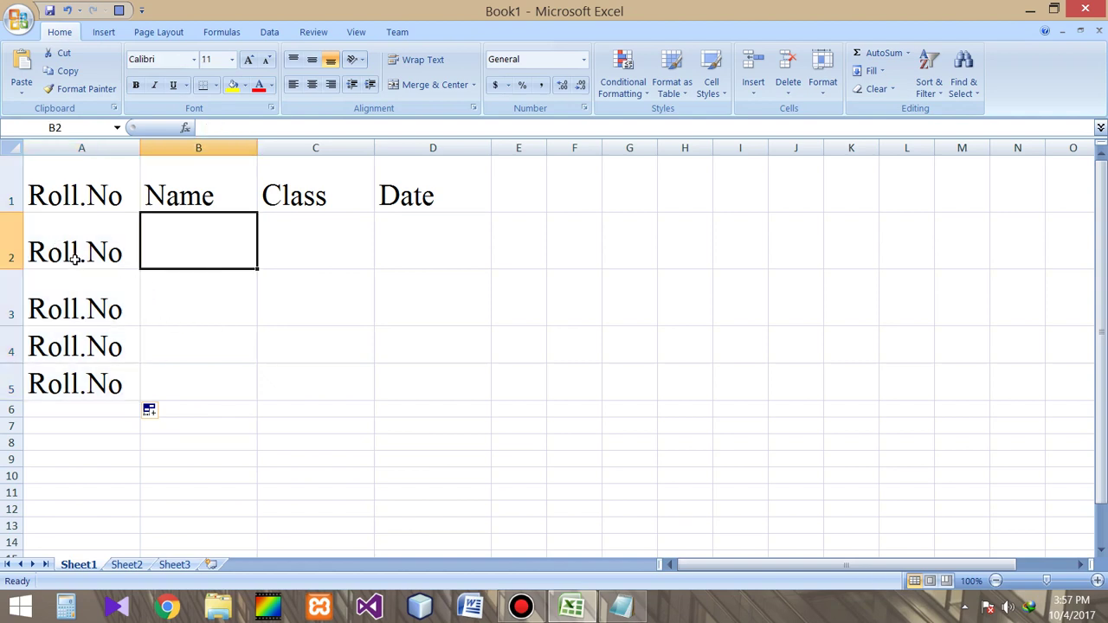
pyautogui.moveTo(75, 250); pyautogui.dragTo(81, 387)
pyautogui.press('Delete')
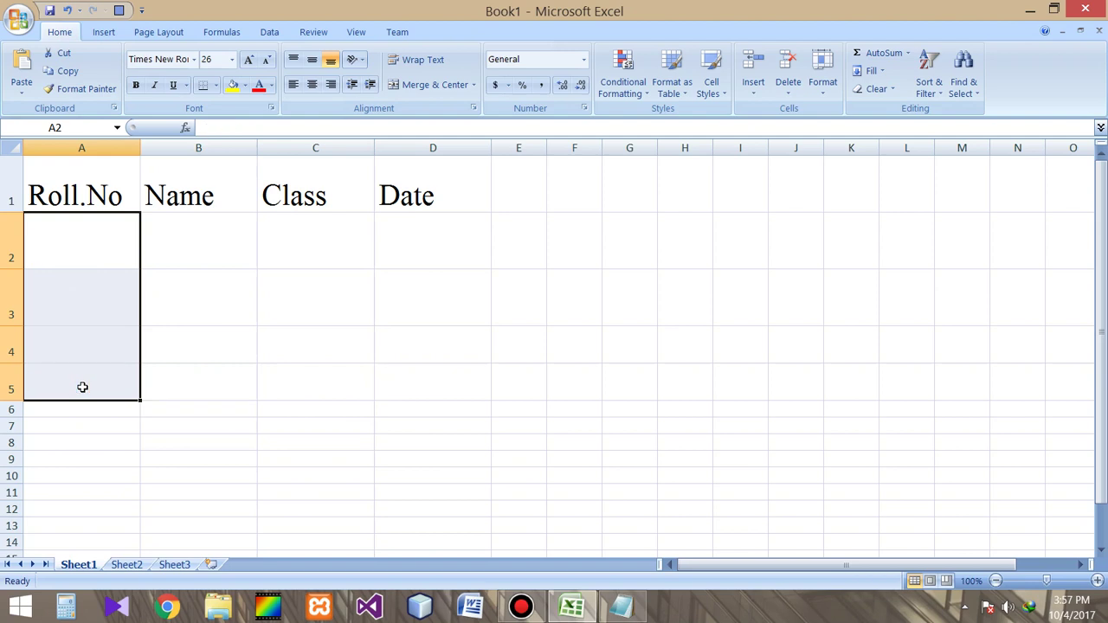
pyautogui.click(51, 192)
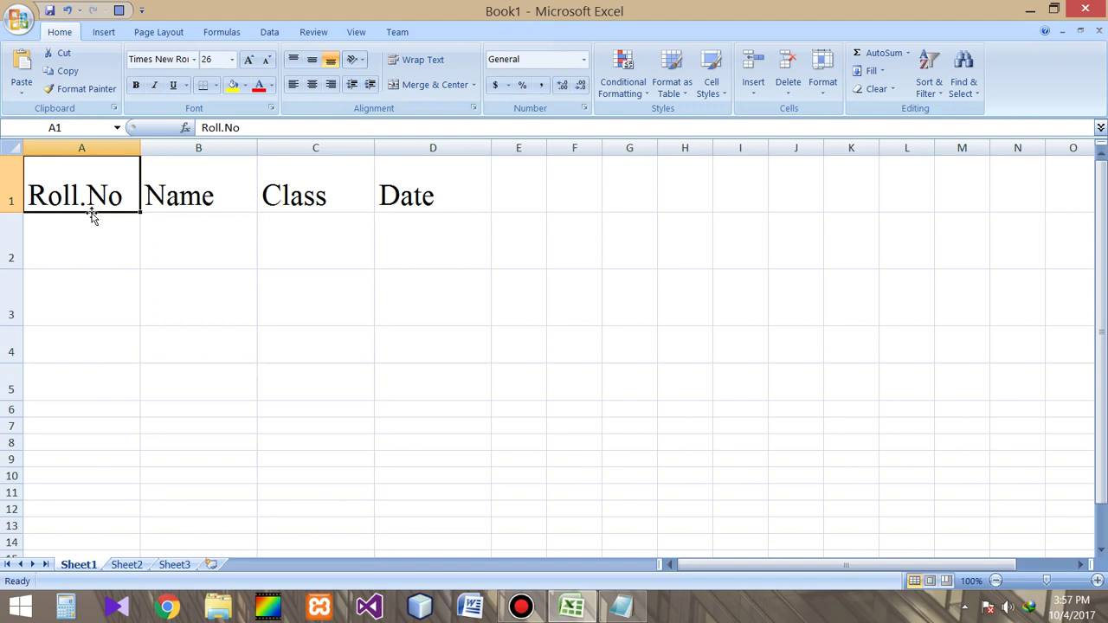
pyautogui.moveTo(92, 214); pyautogui.dragTo(536, 193)
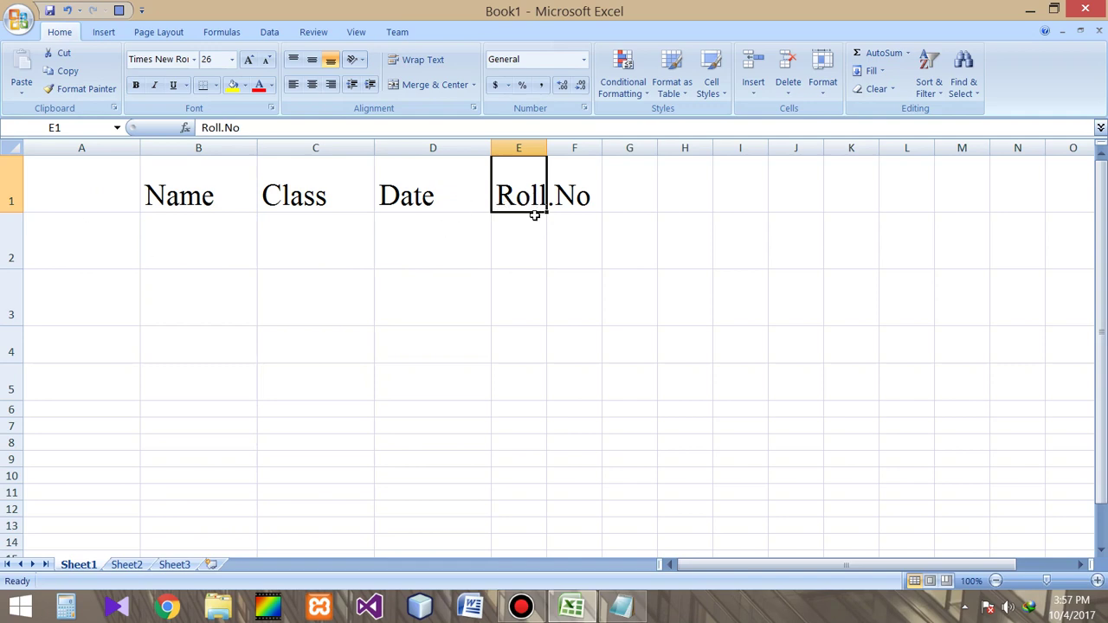
pyautogui.moveTo(530, 218); pyautogui.dragTo(34, 207)
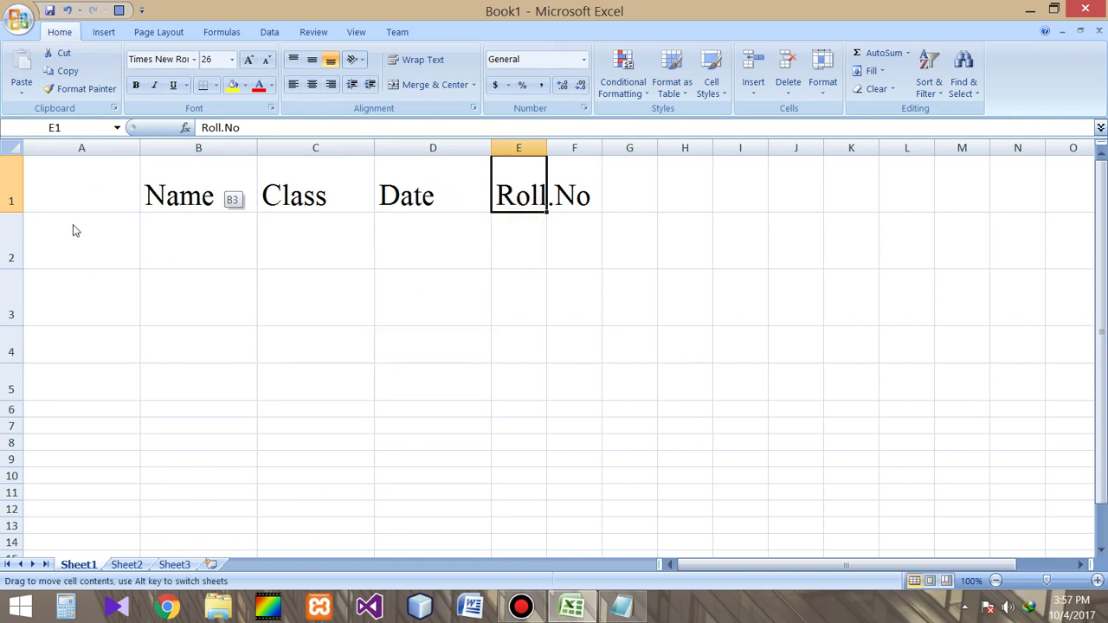
pyautogui.click(202, 242)
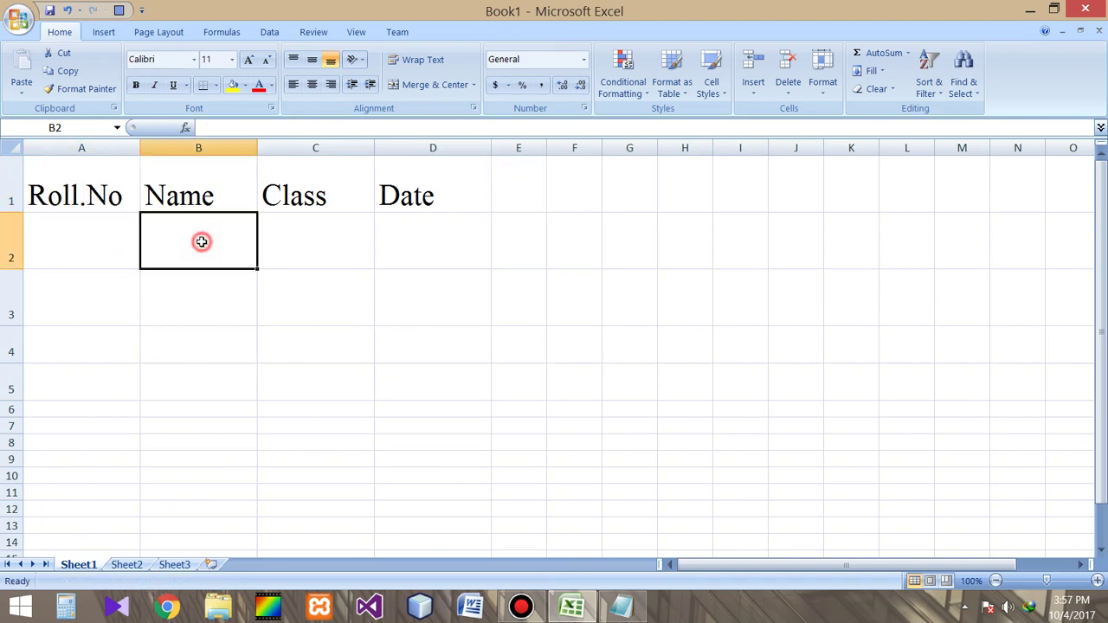
pyautogui.moveTo(95, 175); pyautogui.dragTo(421, 198)
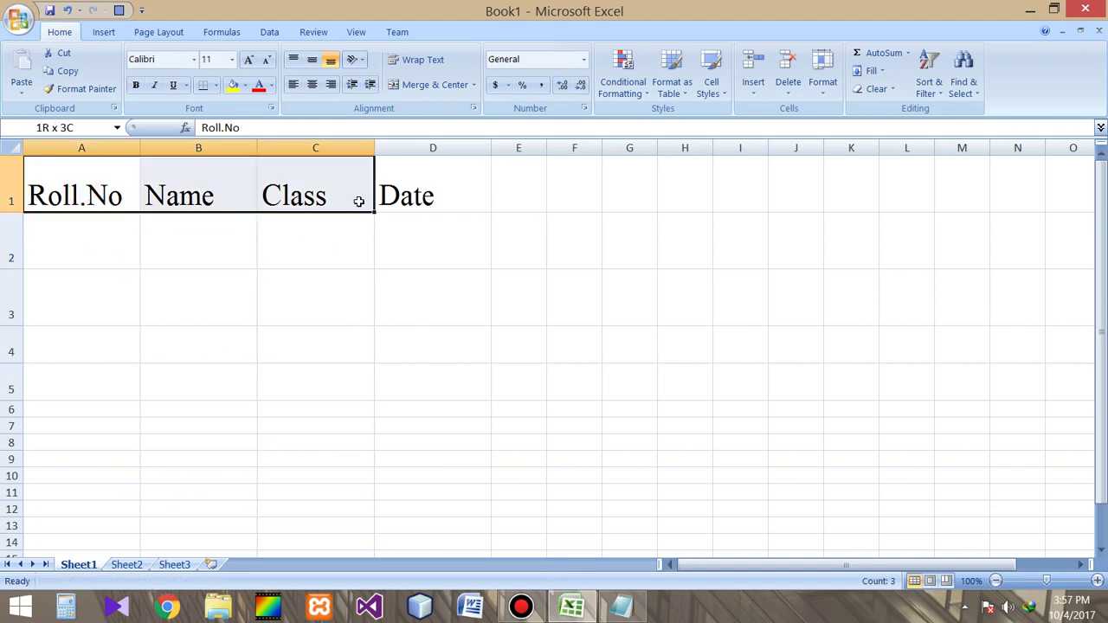
# Step: Make the A1:D1 headings bold, italic and single-underlined
pyautogui.click(136, 87)
pyautogui.click(180, 184)
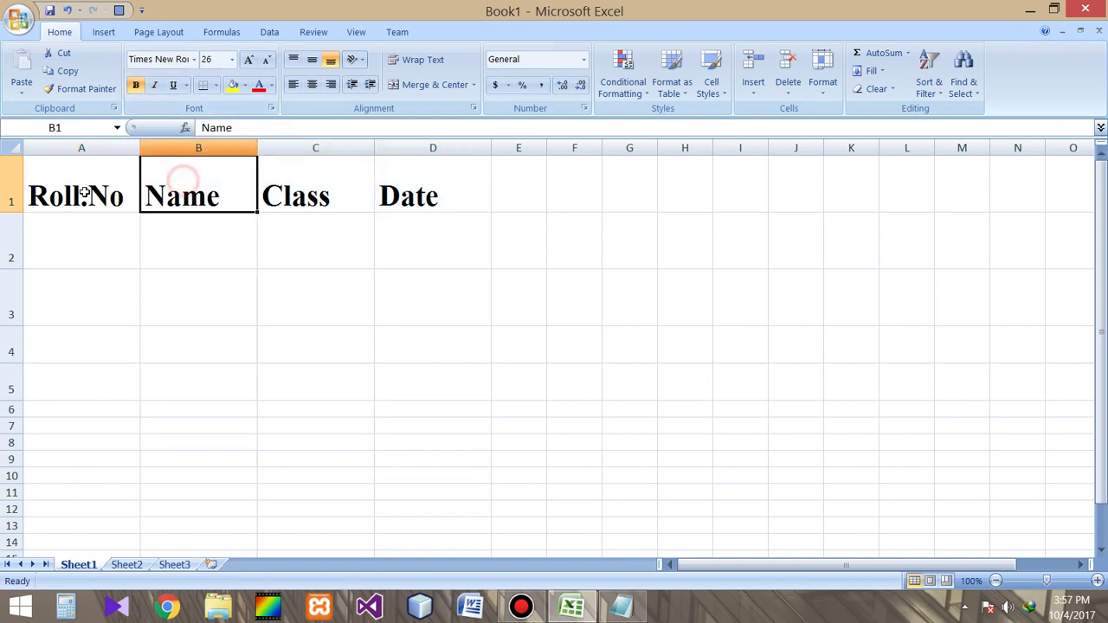
pyautogui.moveTo(84, 194); pyautogui.dragTo(403, 195)
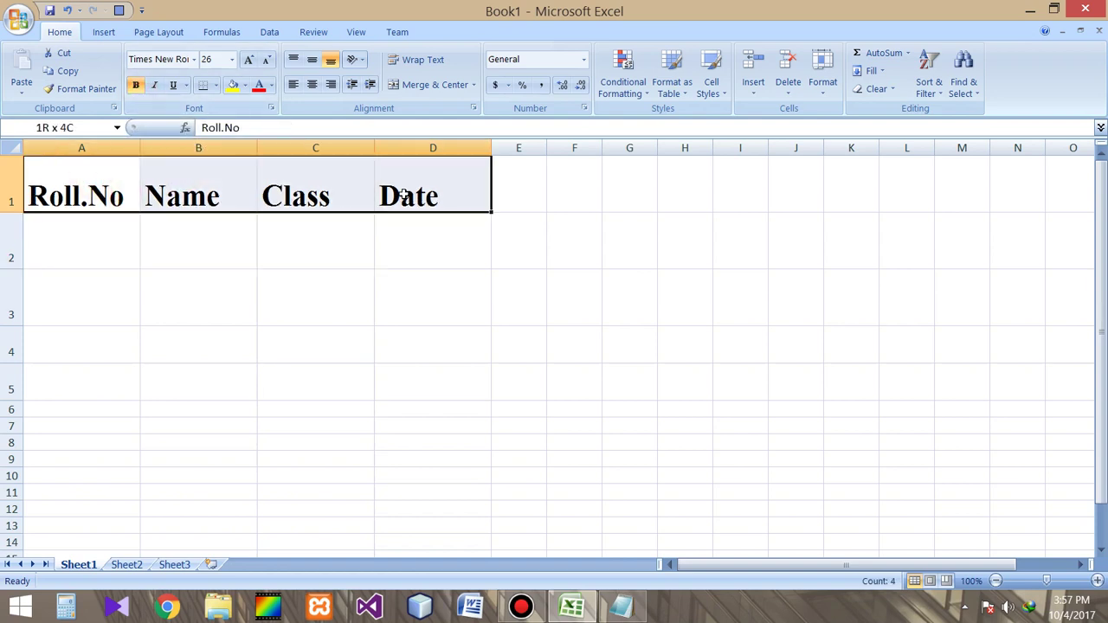
pyautogui.click(154, 85)
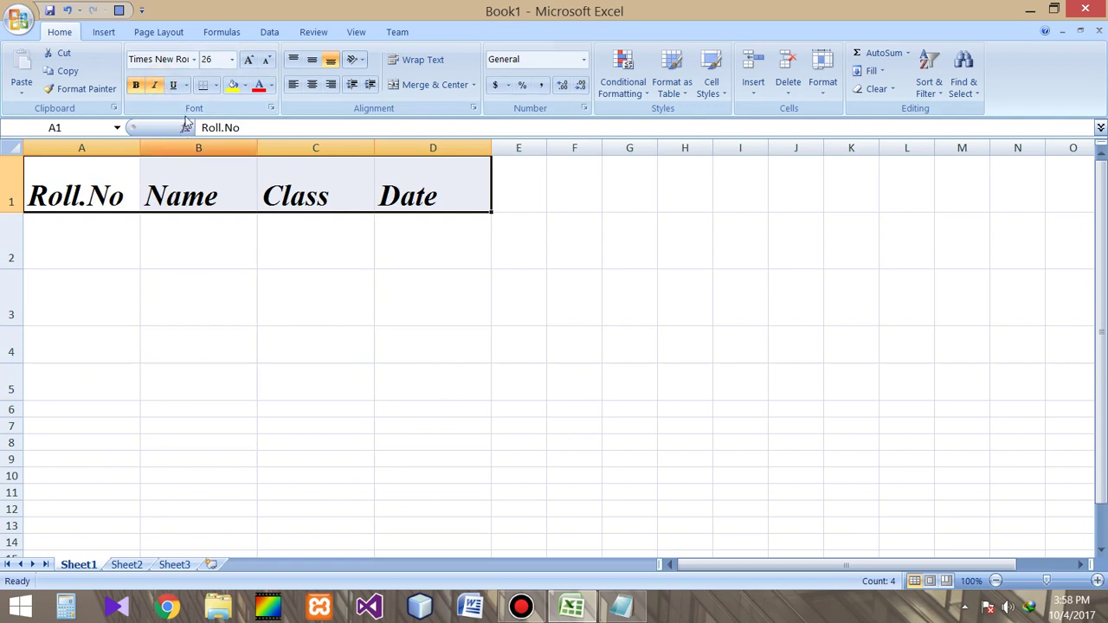
pyautogui.click(185, 85)
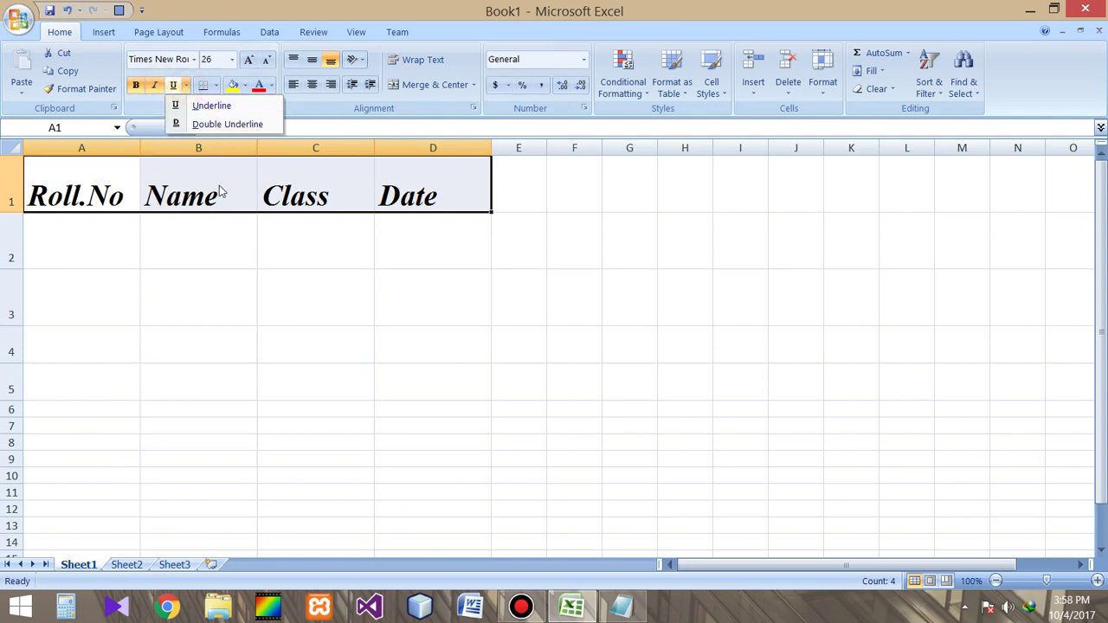
pyautogui.click(210, 105)
pyautogui.click(267, 276)
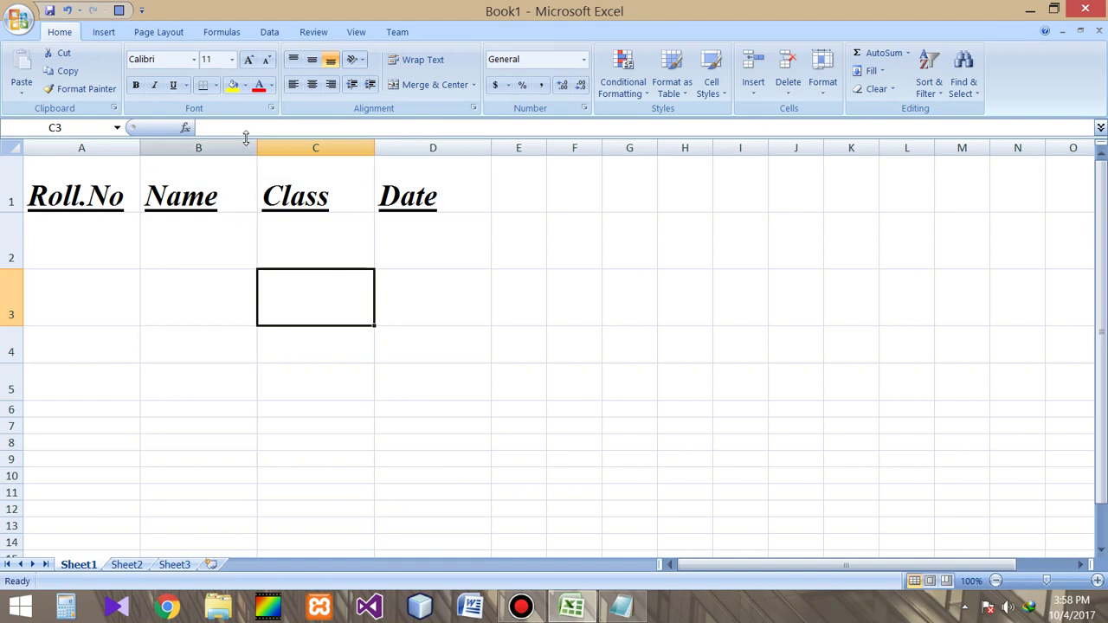
pyautogui.click(190, 180)
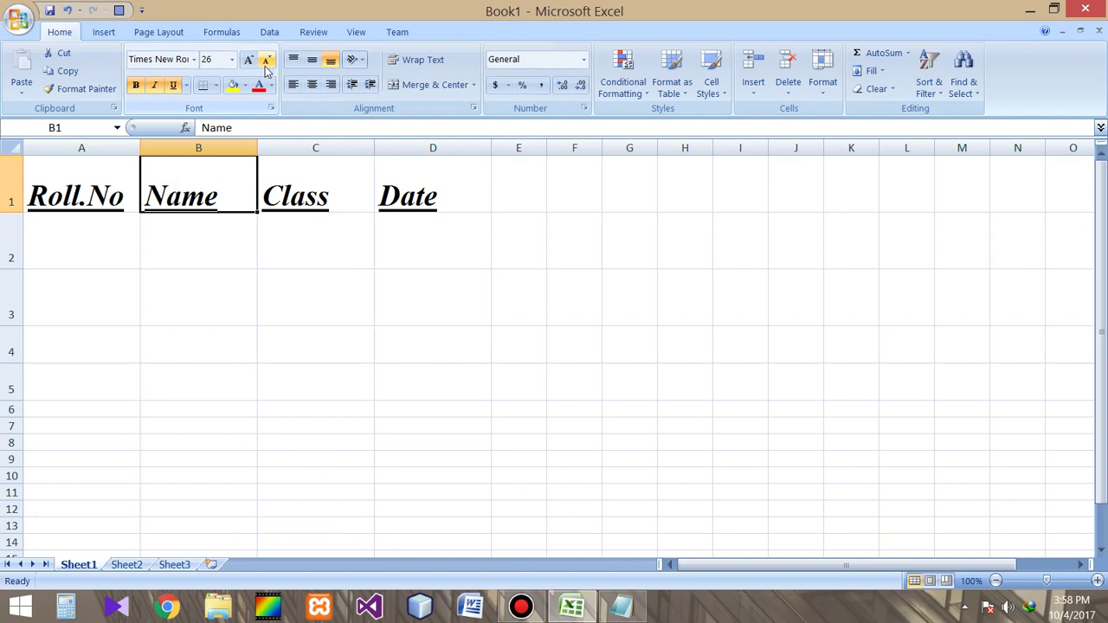
pyautogui.click(104, 180)
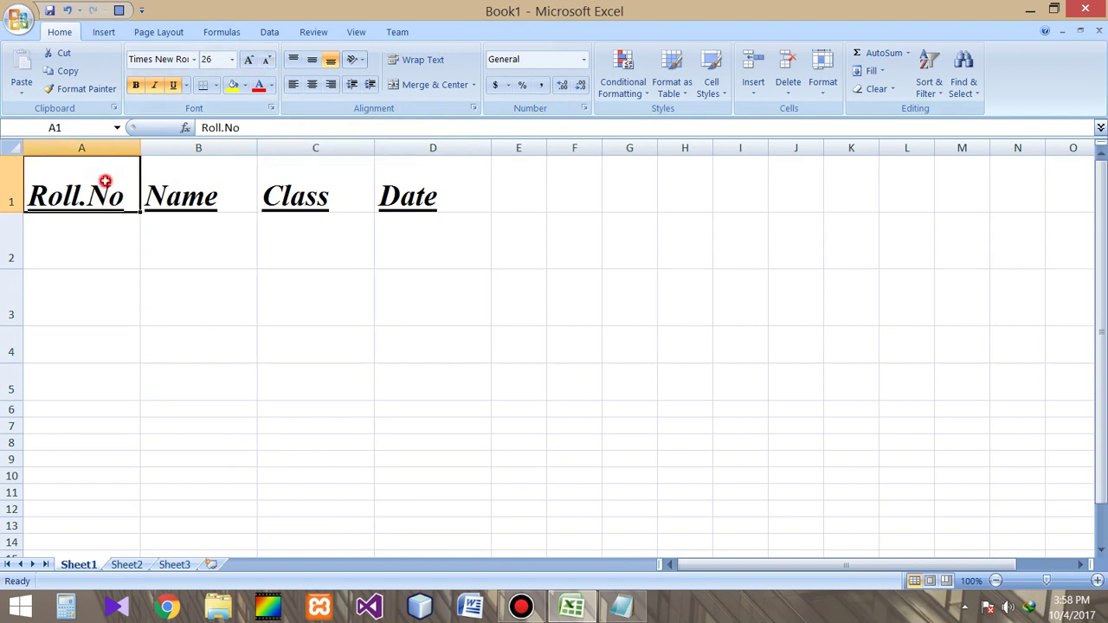
# Step: Step the Roll.No heading's size up and down with Increase and Decrease Font Size
pyautogui.click(249, 61)
pyautogui.click(250, 61)
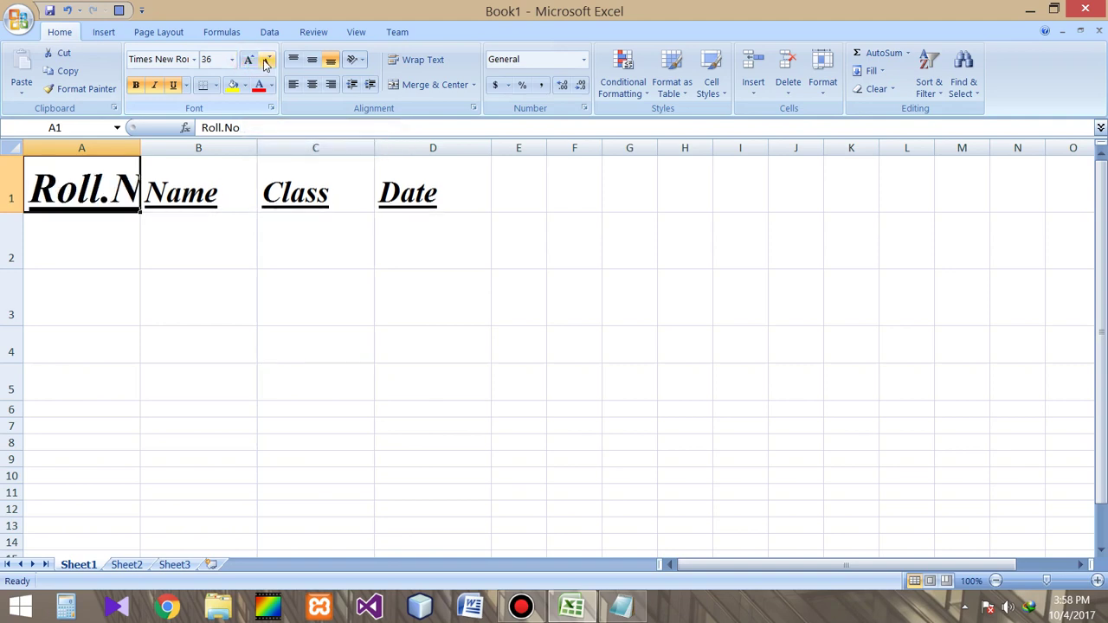
pyautogui.click(269, 61)
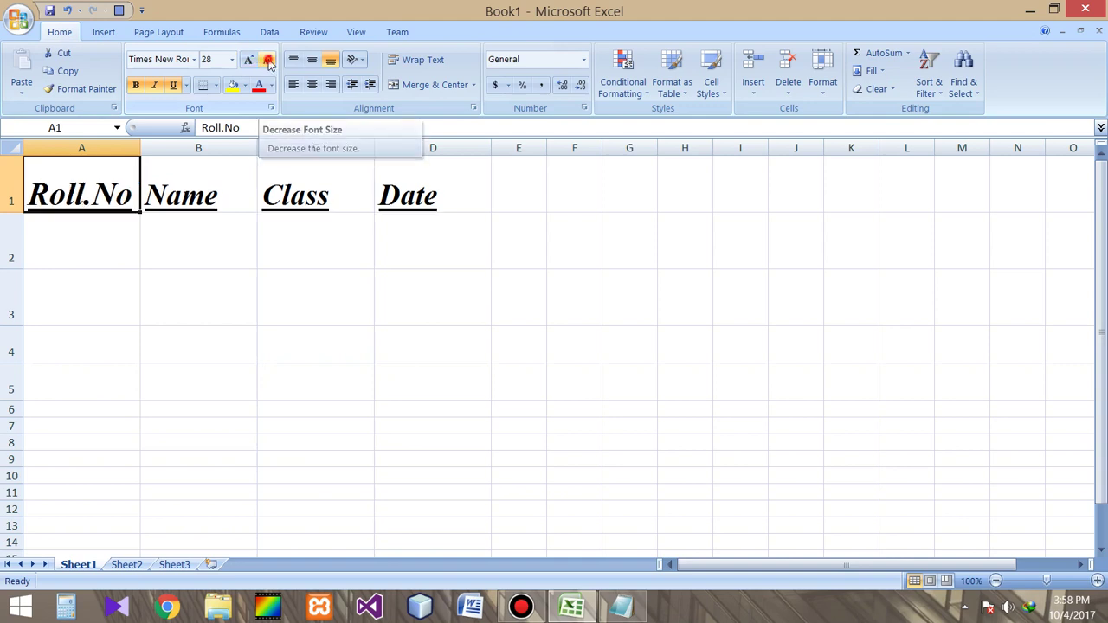
pyautogui.click(269, 60)
pyautogui.click(268, 60)
pyautogui.click(269, 61)
pyautogui.click(268, 61)
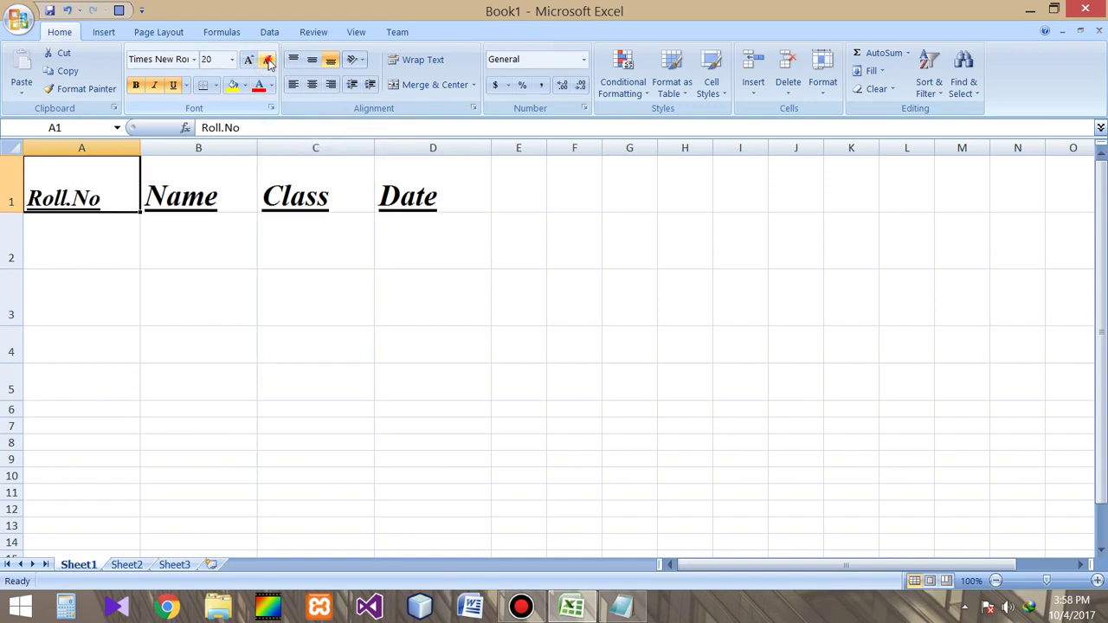
pyautogui.click(268, 61)
pyautogui.click(268, 61)
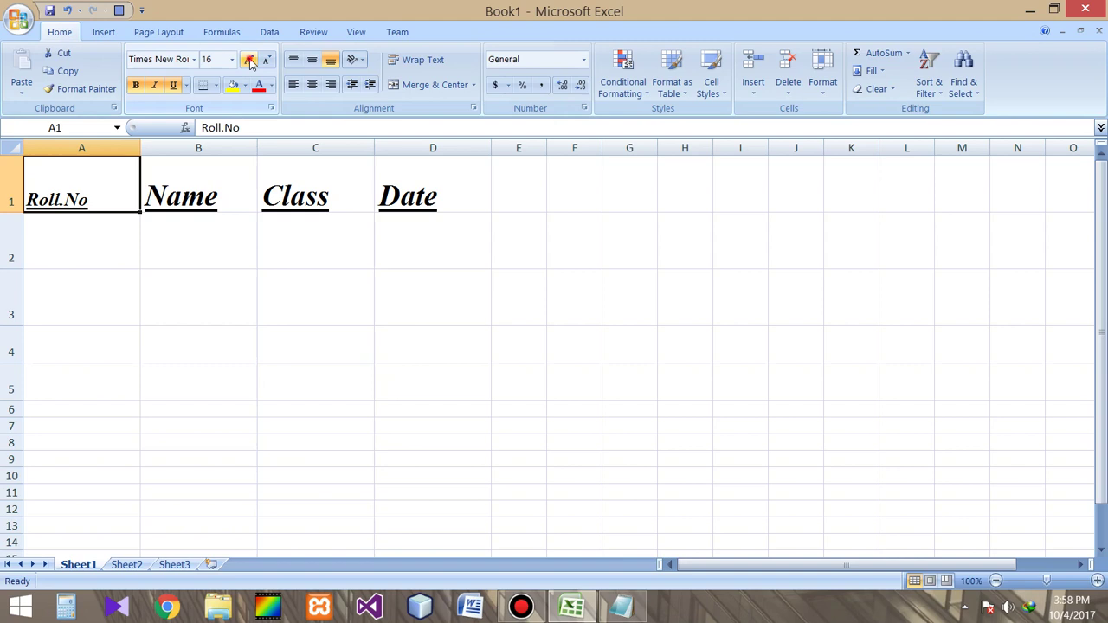
pyautogui.click(250, 63)
pyautogui.click(317, 330)
# Step: Set all four headings in A1:D1 to font size 20
pyautogui.moveTo(67, 187); pyautogui.dragTo(416, 200)
pyautogui.click(232, 58)
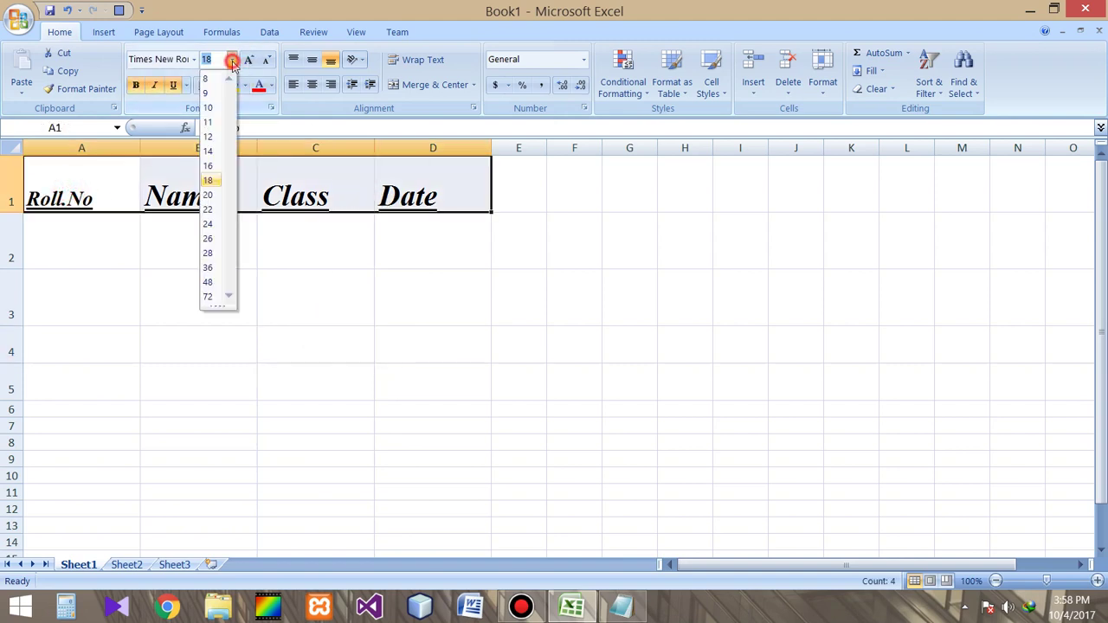
pyautogui.click(207, 195)
pyautogui.click(316, 321)
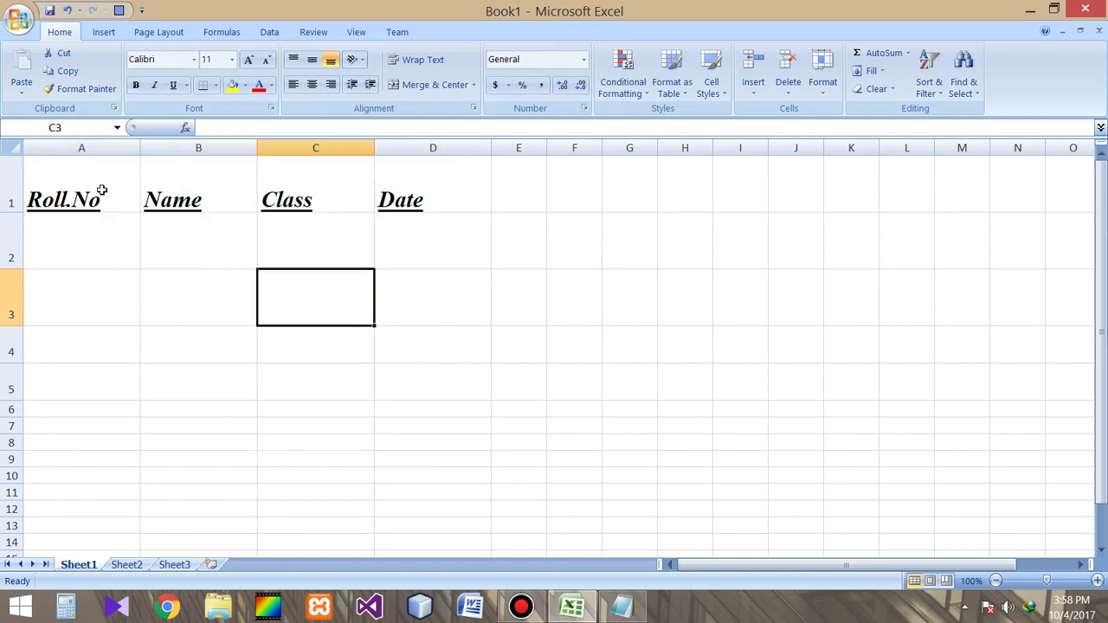
pyautogui.moveTo(87, 186); pyautogui.dragTo(433, 183)
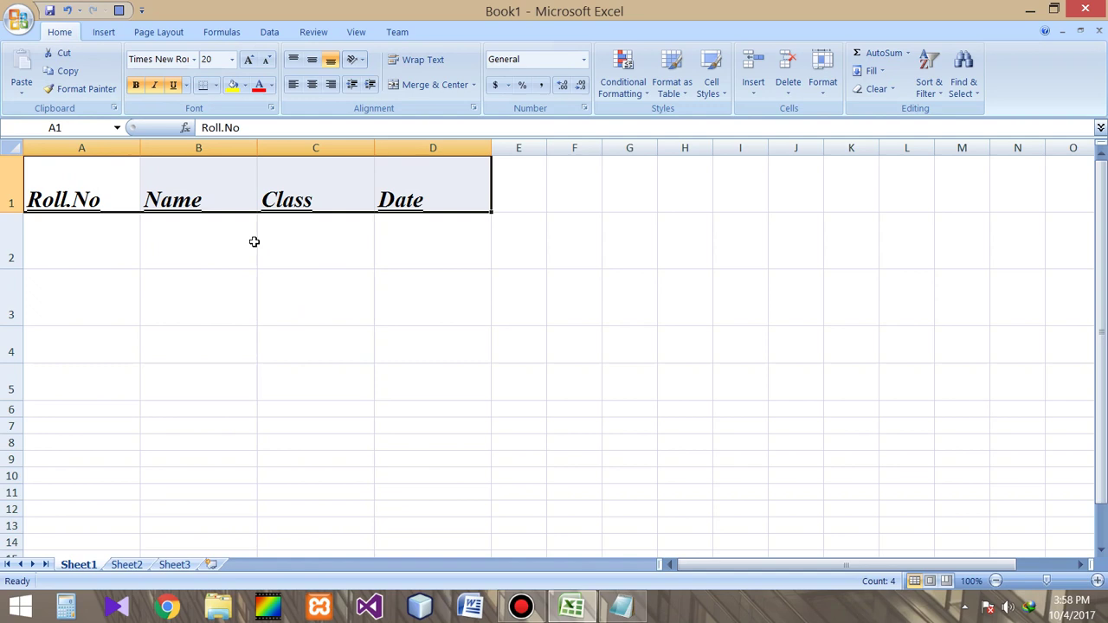
# Step: Colour the A1:D1 heading text light green using the Colors dialog's Standard palette
pyautogui.click(271, 85)
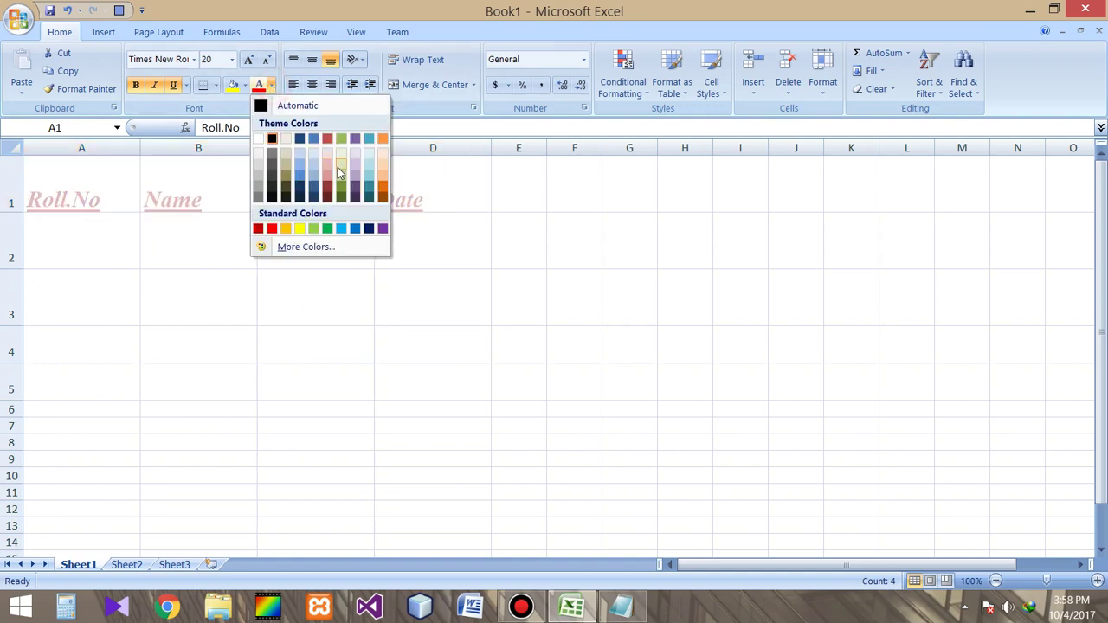
pyautogui.click(333, 249)
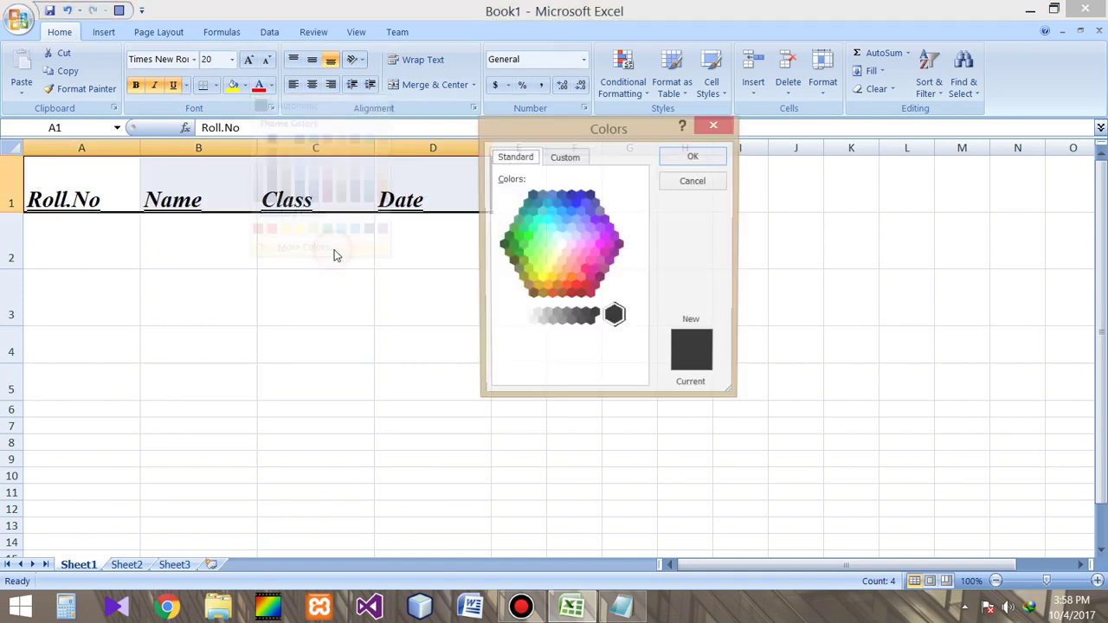
pyautogui.click(573, 224)
pyautogui.click(569, 217)
pyautogui.click(574, 203)
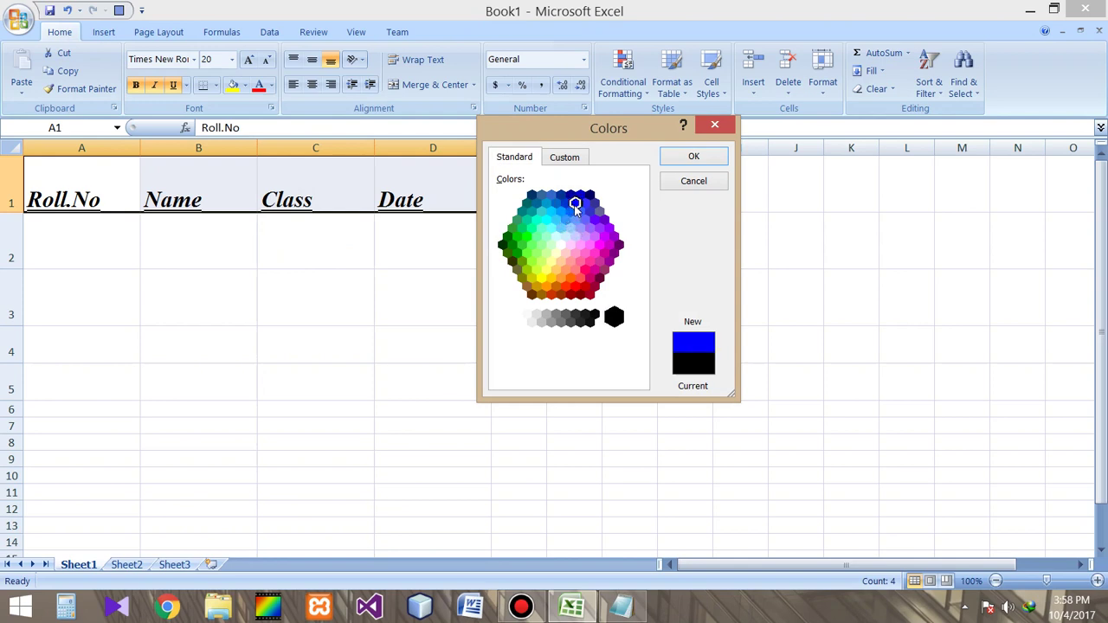
pyautogui.click(564, 218)
pyautogui.click(554, 221)
pyautogui.click(537, 238)
pyautogui.click(530, 229)
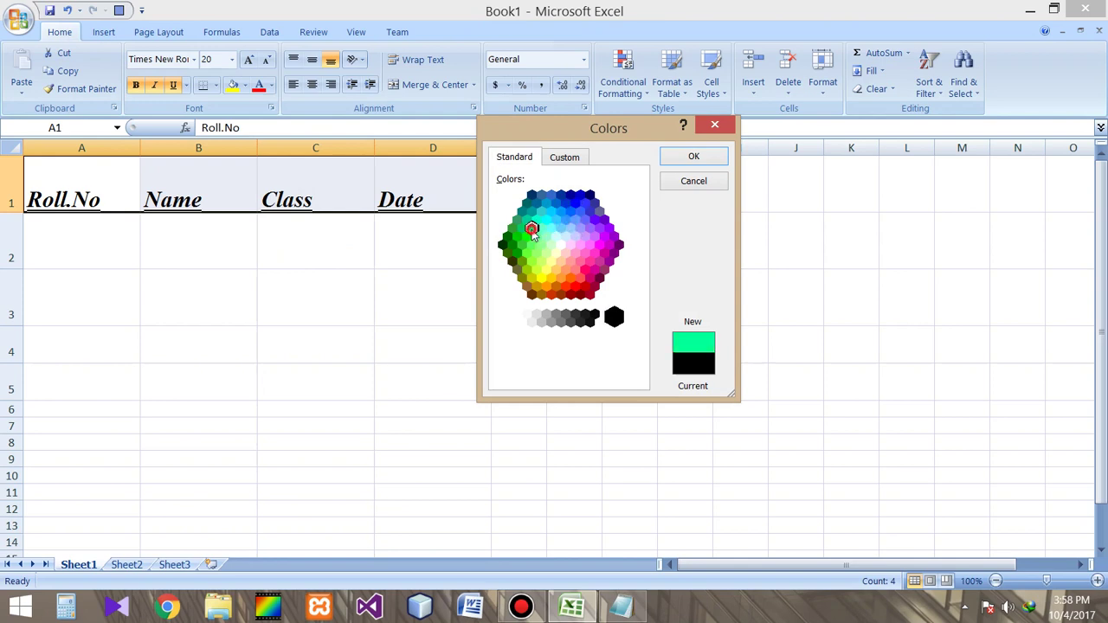
pyautogui.click(675, 156)
pyautogui.click(300, 272)
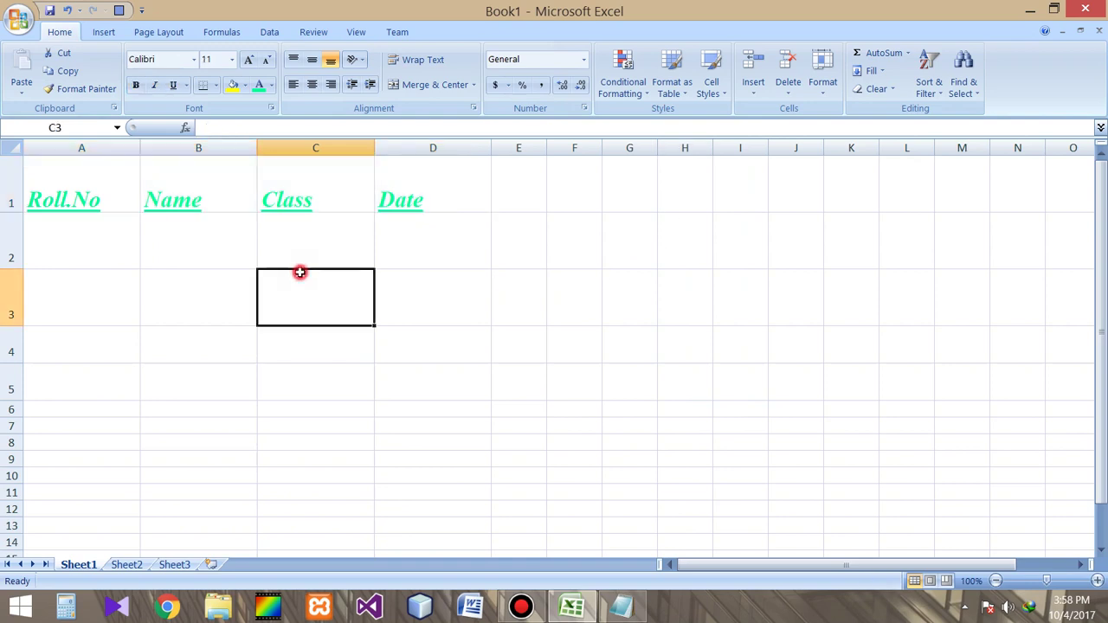
pyautogui.moveTo(85, 183); pyautogui.dragTo(416, 188)
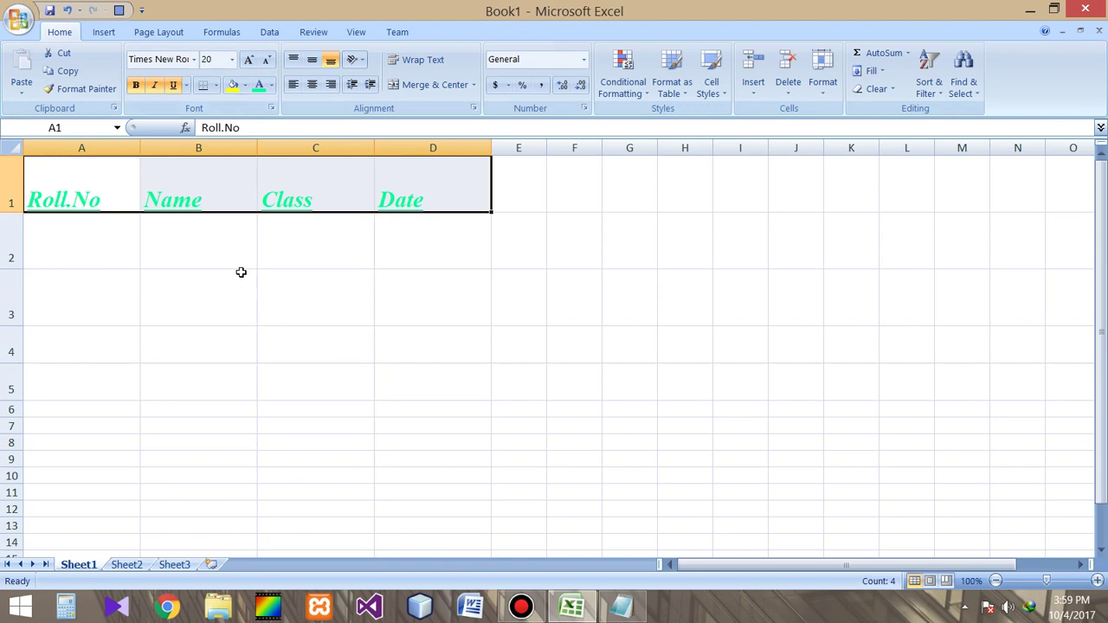
# Step: Fill the header row blue, then try a green fill on the Name cell B1
pyautogui.click(246, 90)
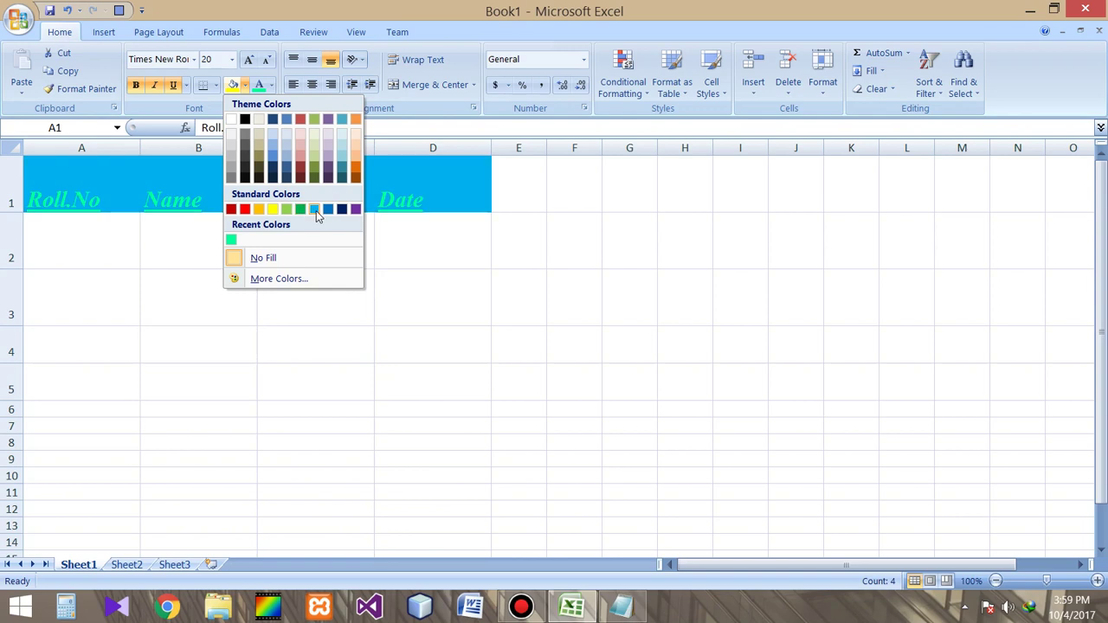
pyautogui.click(327, 213)
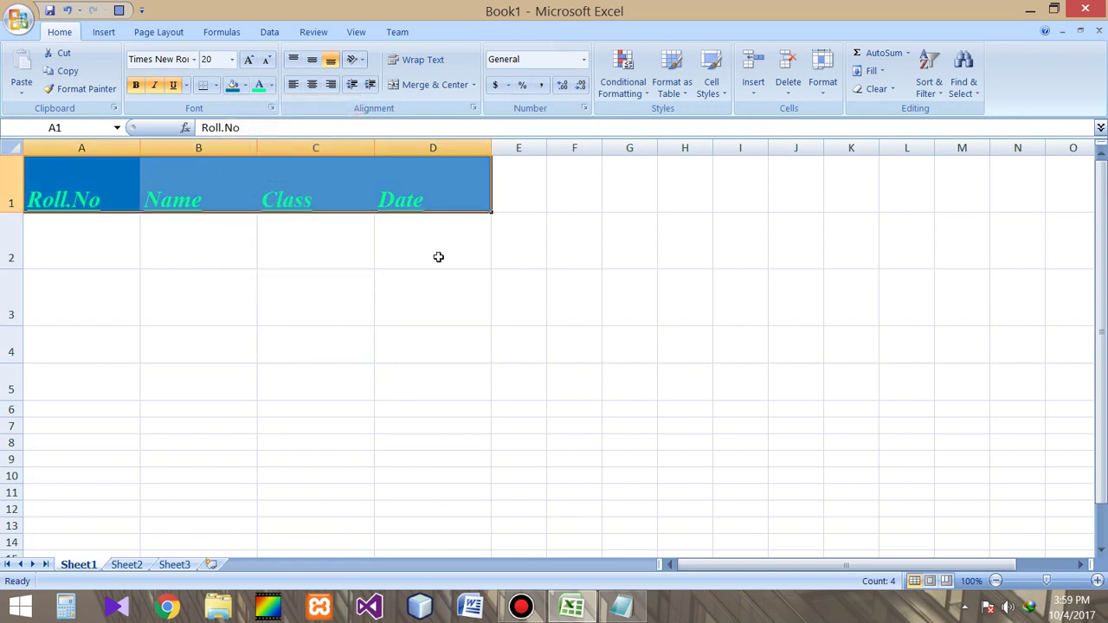
pyautogui.click(396, 286)
pyautogui.click(92, 185)
pyautogui.moveTo(93, 185); pyautogui.dragTo(440, 208)
pyautogui.click(204, 185)
pyautogui.click(246, 85)
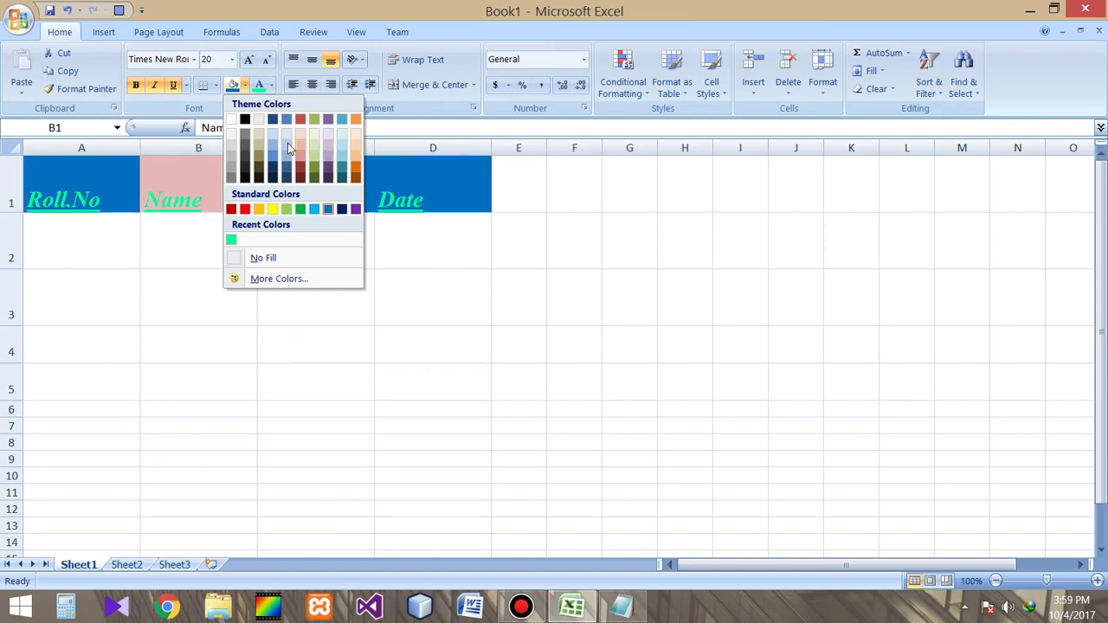
pyautogui.click(301, 214)
# Step: Apply light blue to the remaining header cells so the whole row A1:D1 matches
pyautogui.click(344, 180)
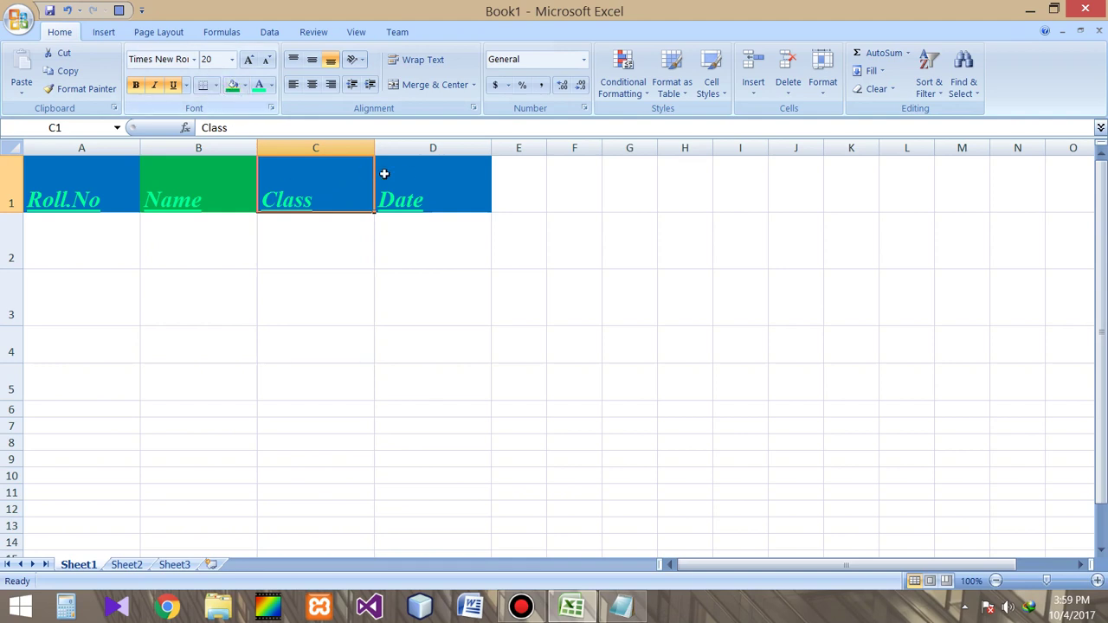
pyautogui.moveTo(419, 178); pyautogui.dragTo(123, 163)
pyautogui.click(246, 85)
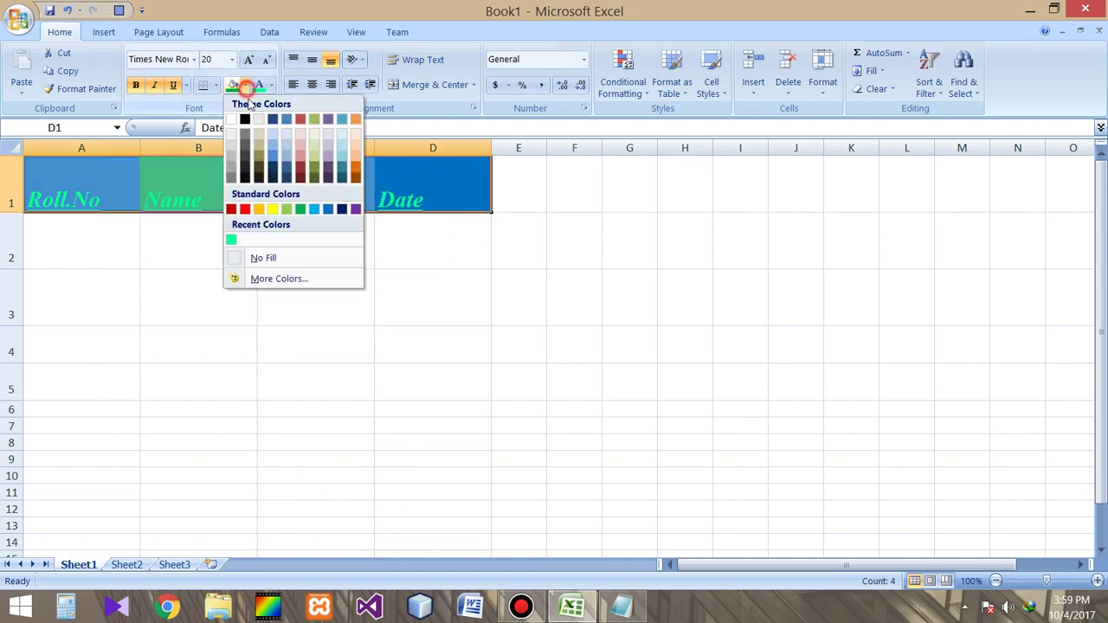
pyautogui.click(314, 211)
pyautogui.click(301, 240)
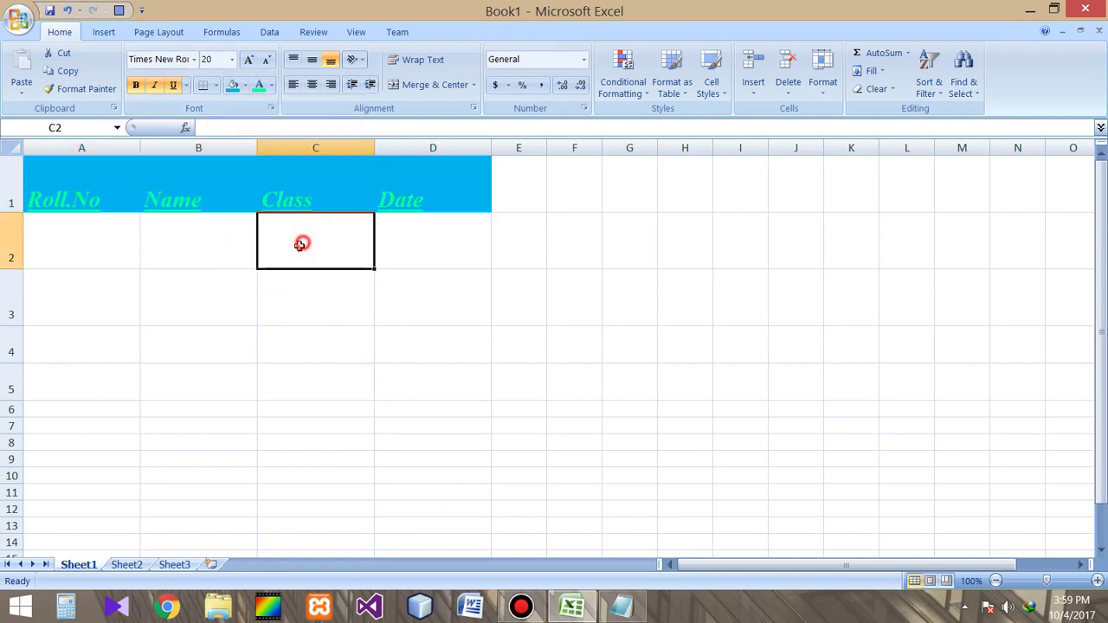
pyautogui.click(298, 349)
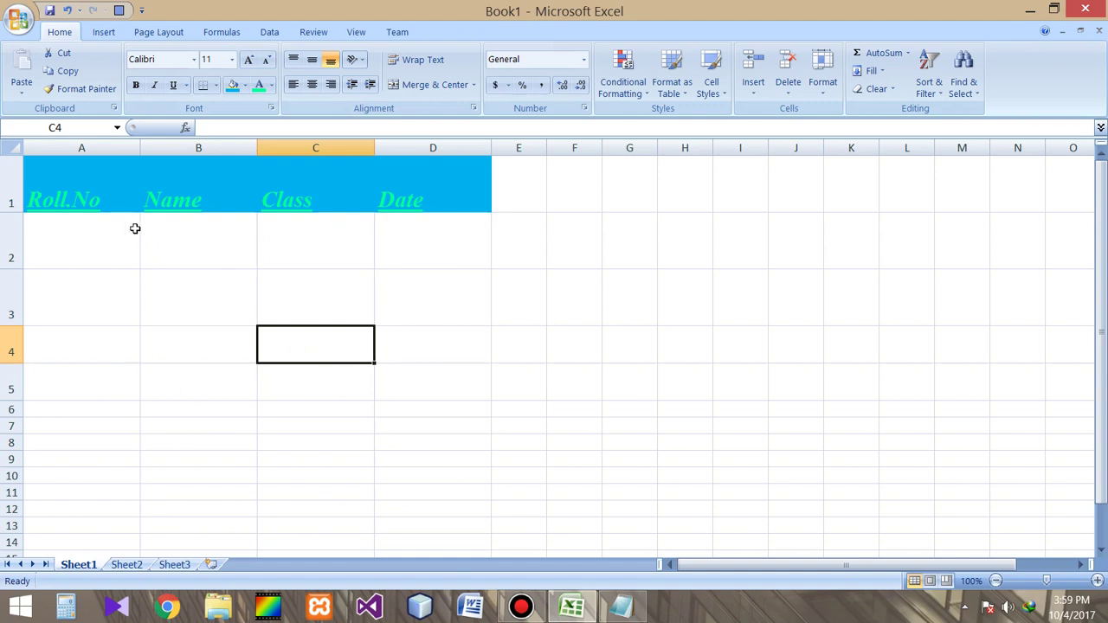
pyautogui.moveTo(81, 197); pyautogui.dragTo(462, 184)
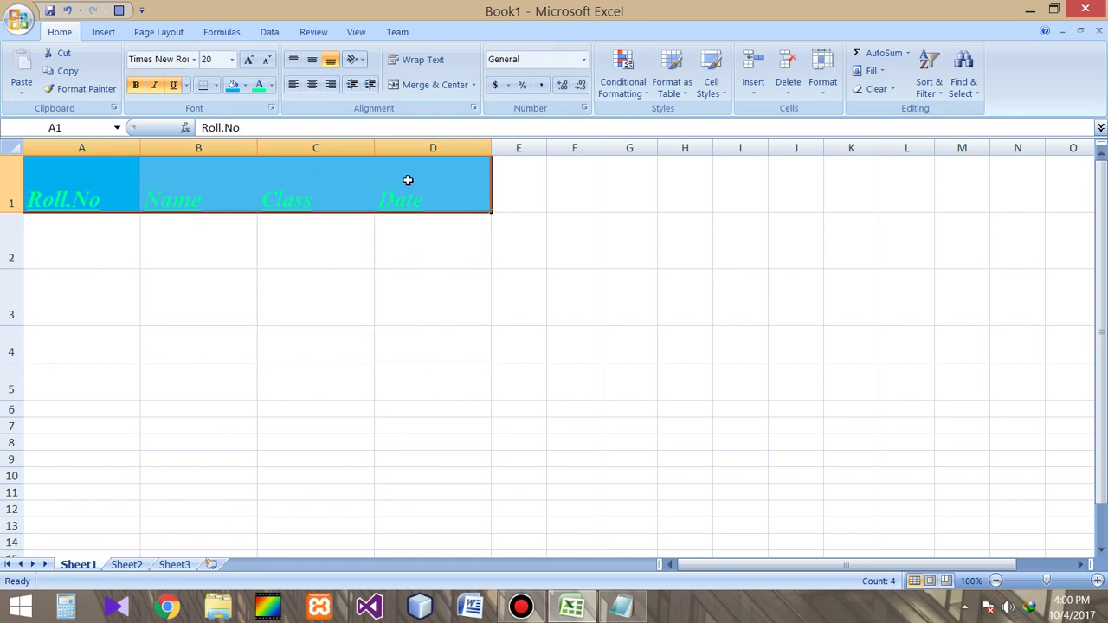
pyautogui.click(448, 274)
pyautogui.click(218, 186)
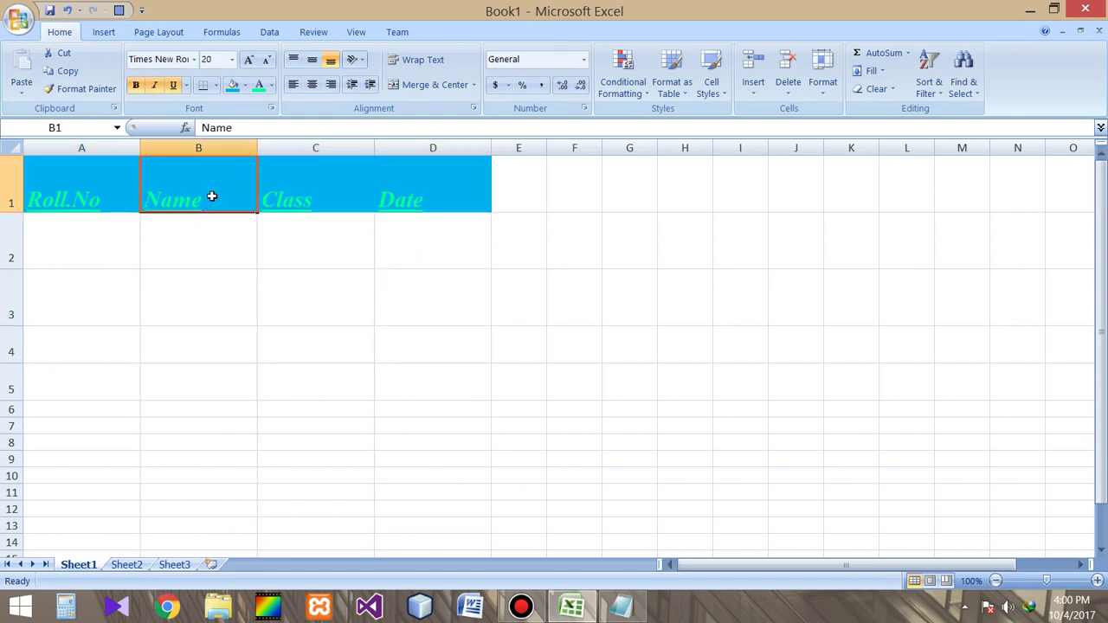
pyautogui.click(216, 87)
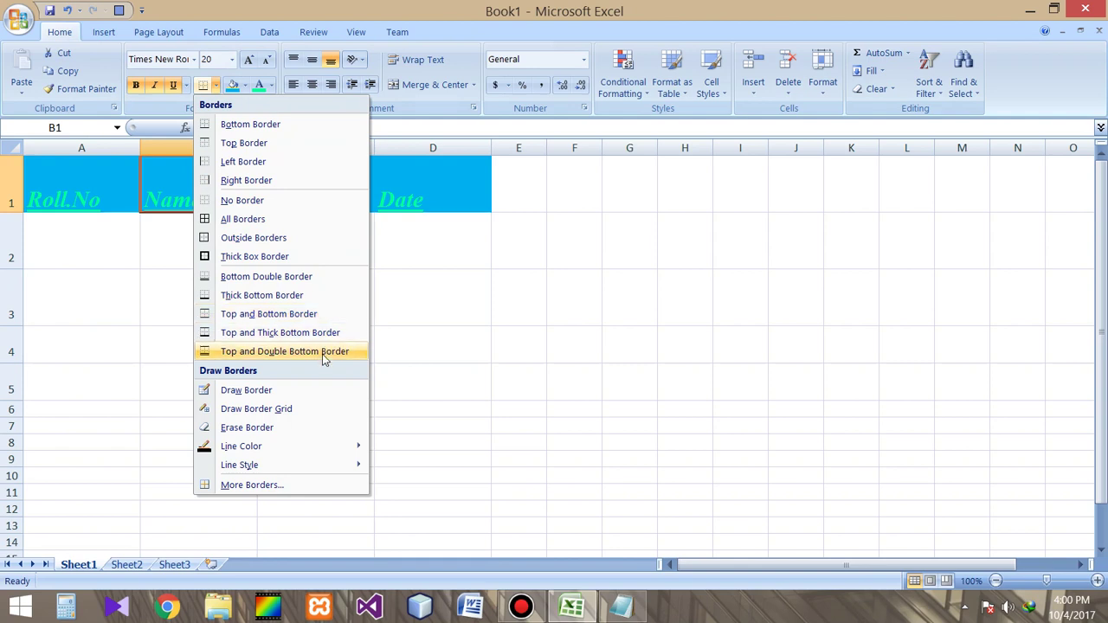
# Step: In More Borders, add top, right, left and bottom borders to cell B1
pyautogui.click(268, 489)
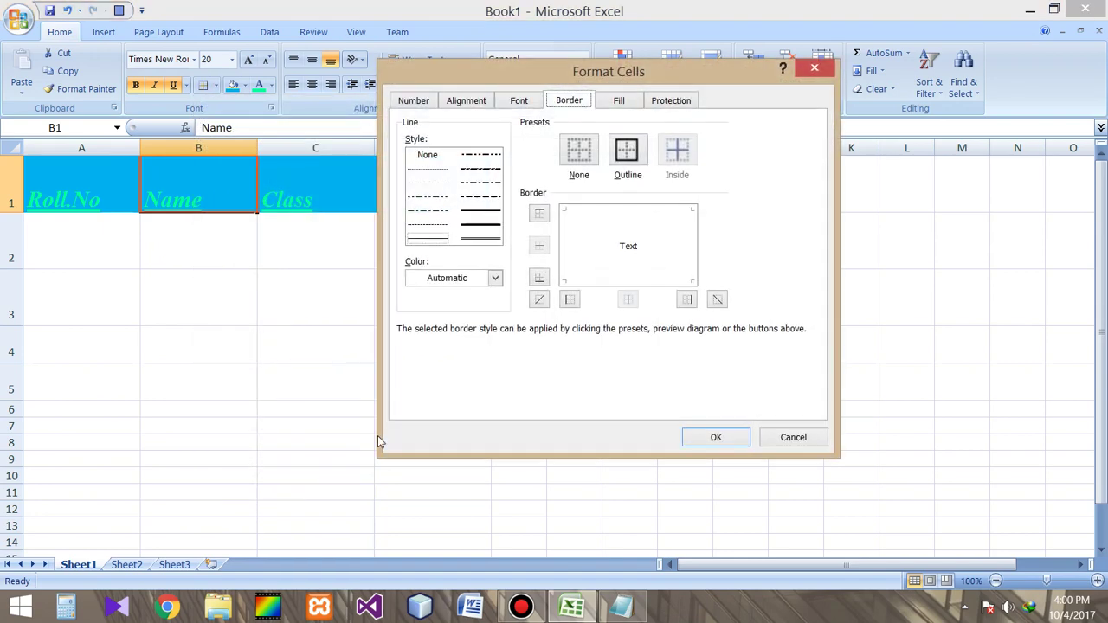
pyautogui.moveTo(629, 81); pyautogui.dragTo(754, 131)
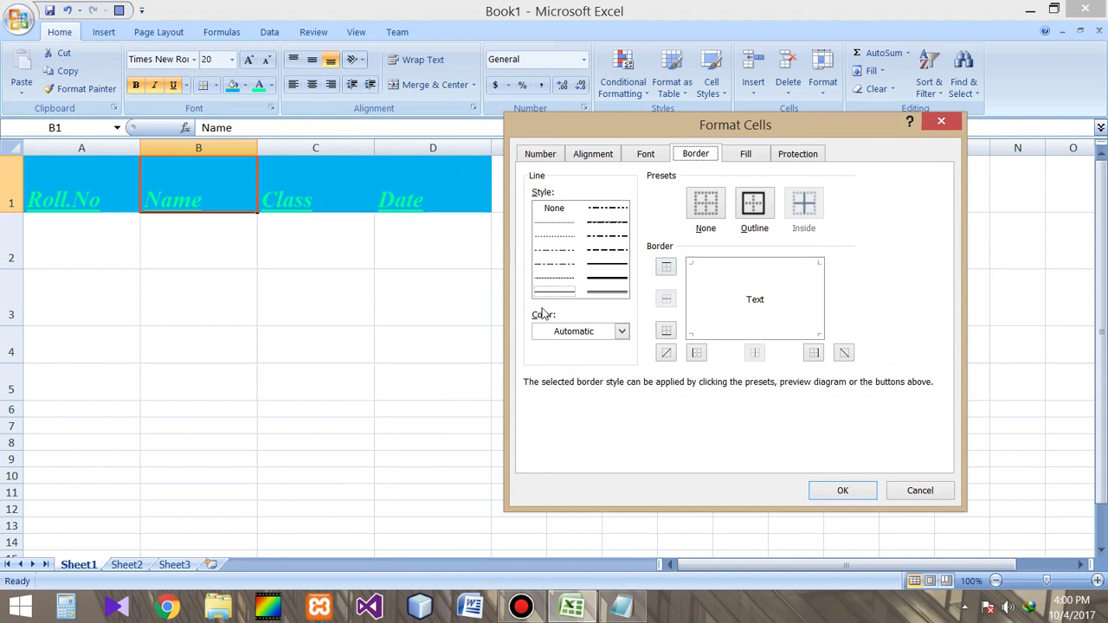
pyautogui.click(673, 270)
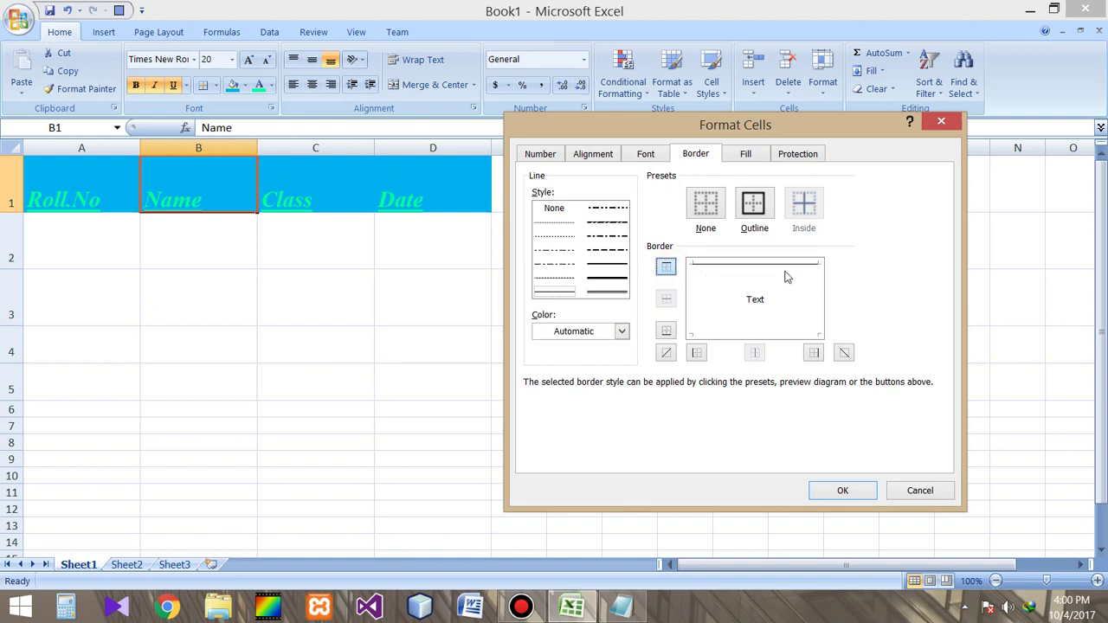
pyautogui.click(818, 355)
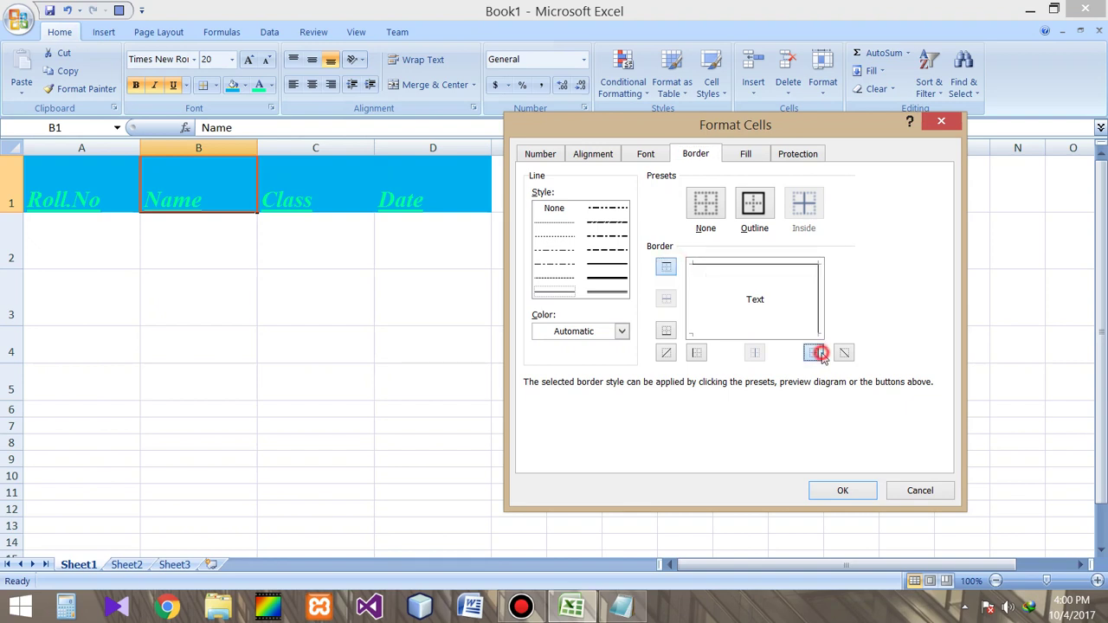
pyautogui.click(700, 354)
pyautogui.click(669, 333)
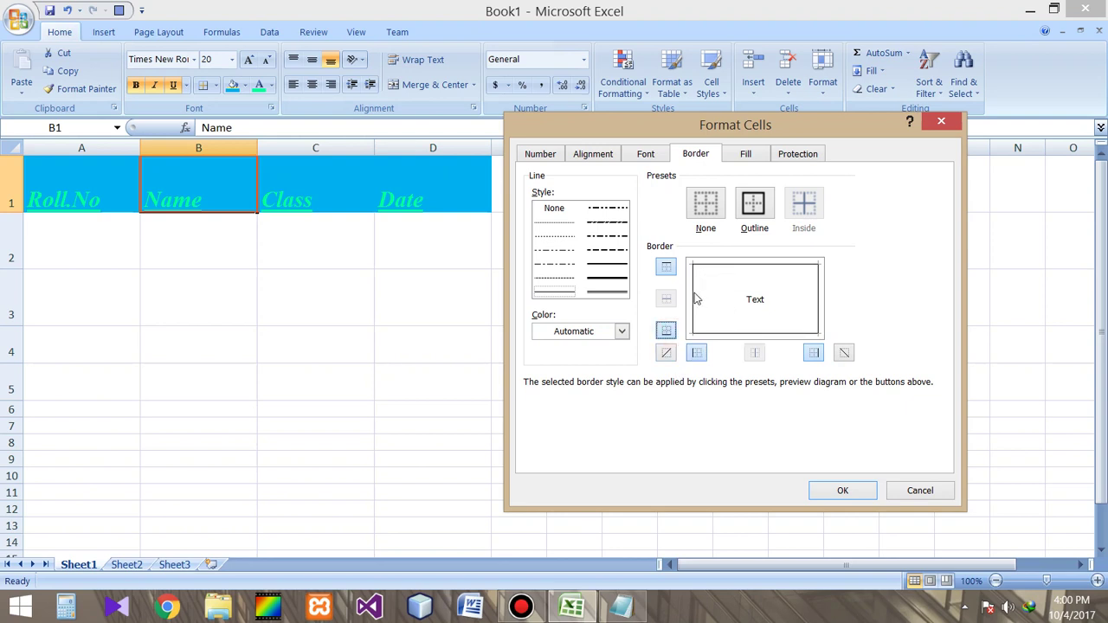
# Step: Reapply all four B1 borders with the thick solid line style, confirm, and reselect B1
pyautogui.click(605, 284)
pyautogui.click(665, 266)
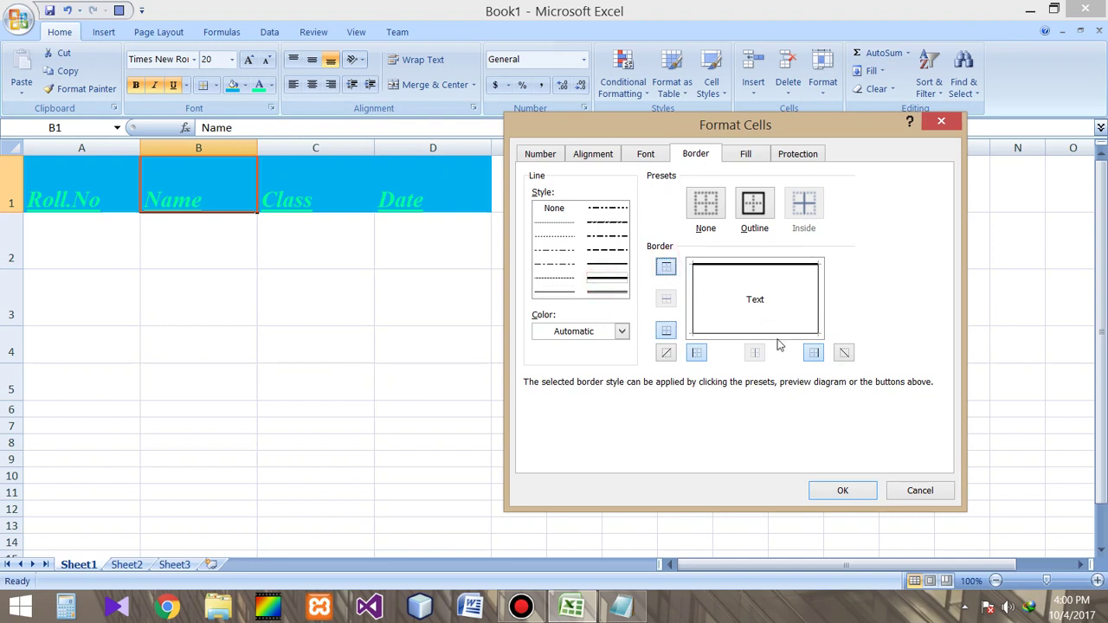
pyautogui.click(818, 357)
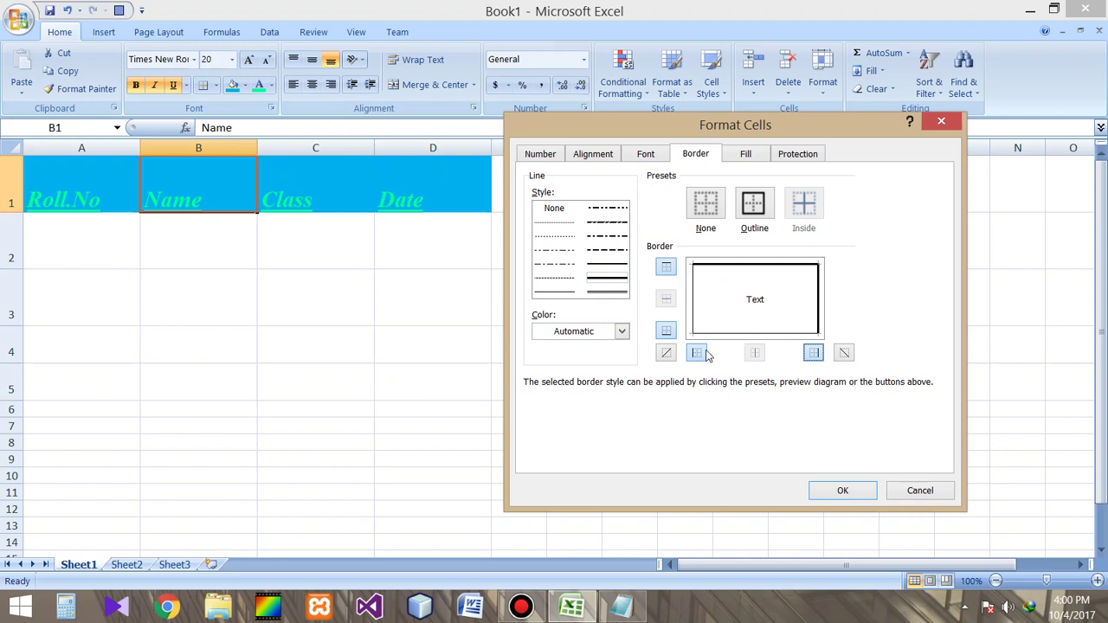
pyautogui.click(668, 332)
pyautogui.click(698, 353)
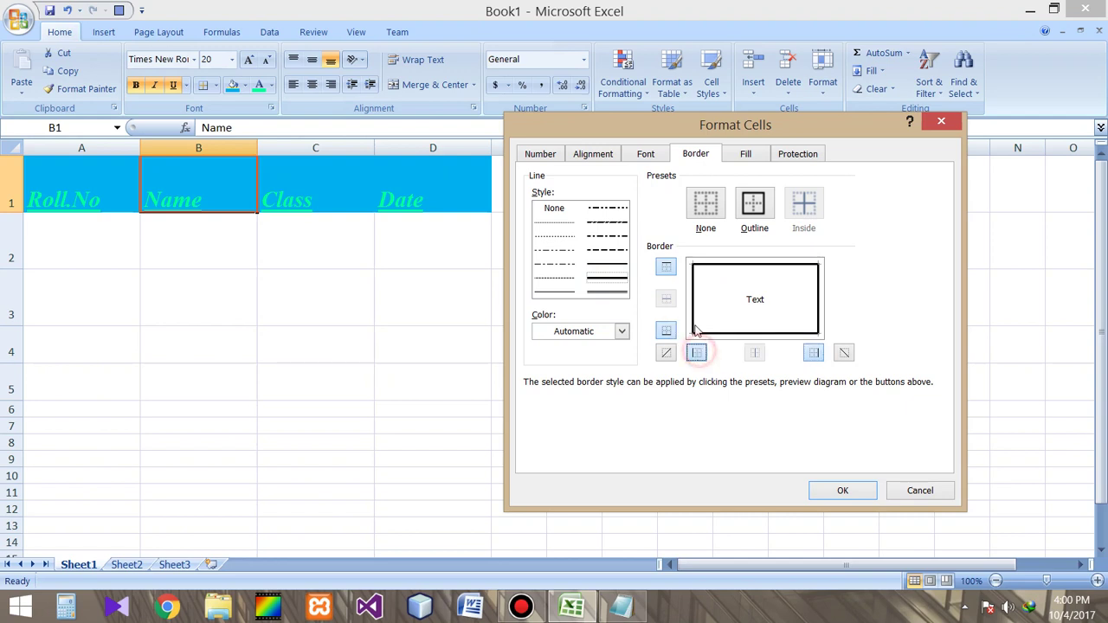
pyautogui.click(833, 490)
pyautogui.click(519, 327)
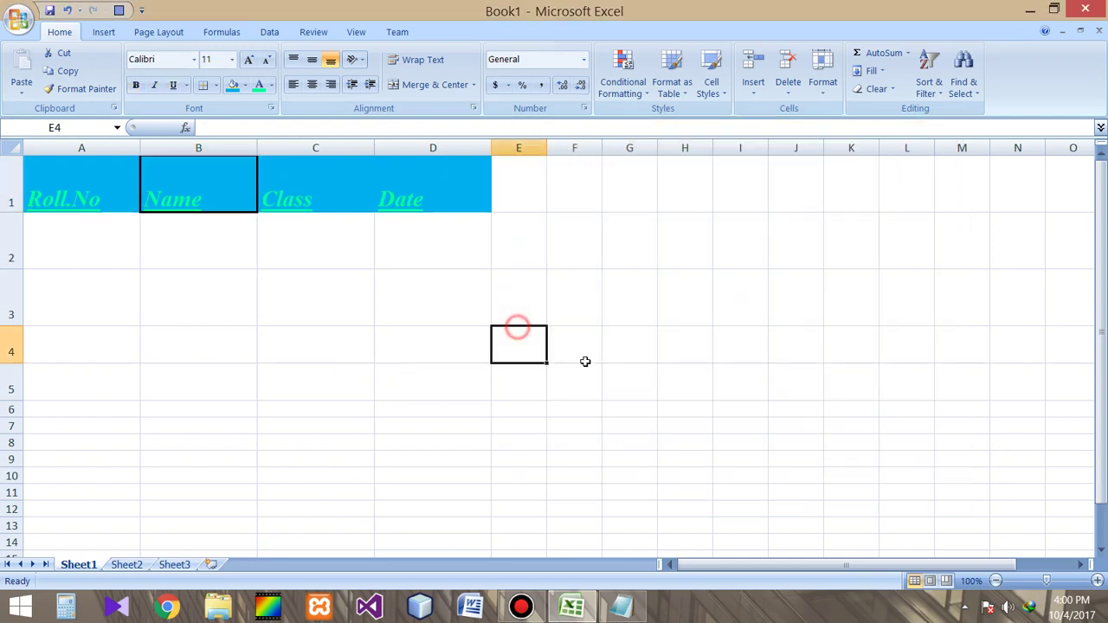
pyautogui.click(189, 179)
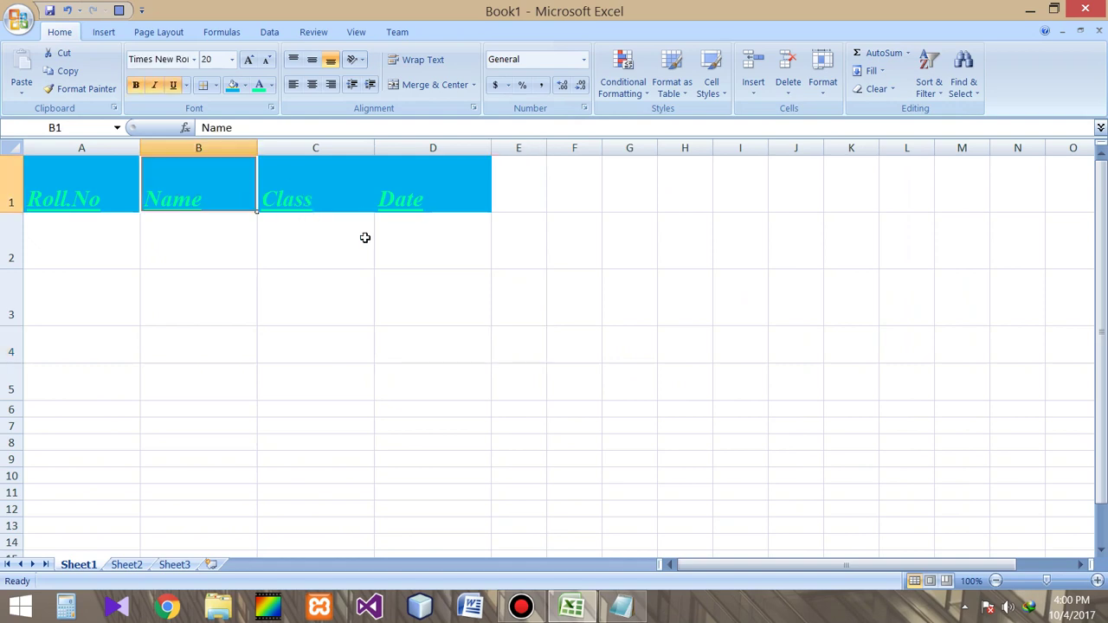
# Step: For header cells A1:D1, add vertical dividing lines between the cells in Format Cells
pyautogui.moveTo(82, 185); pyautogui.dragTo(474, 171)
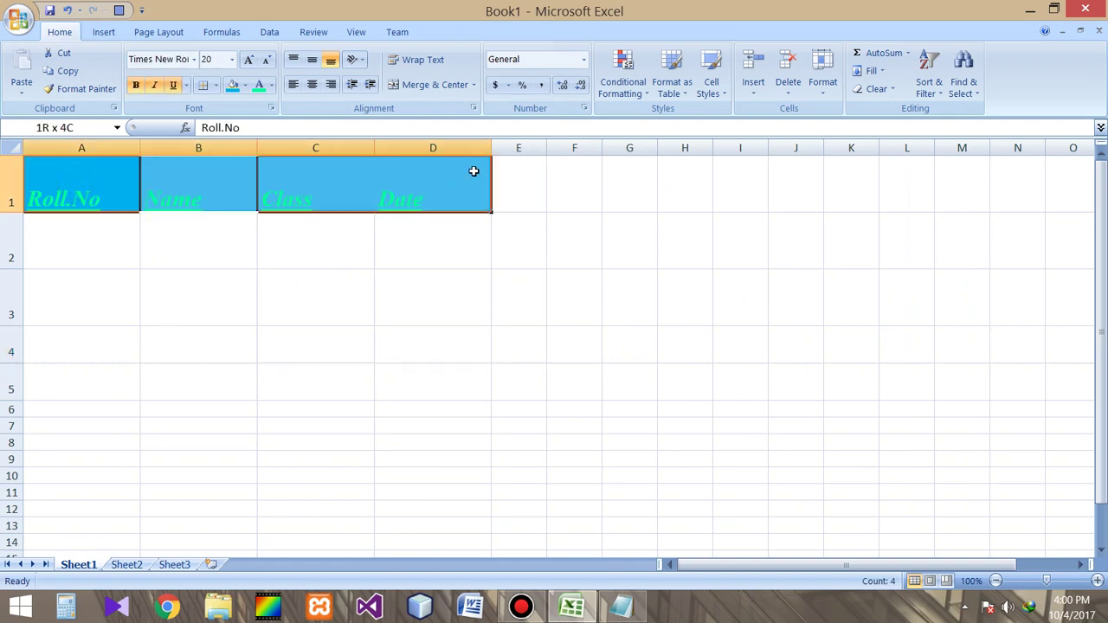
pyautogui.click(215, 85)
pyautogui.click(307, 484)
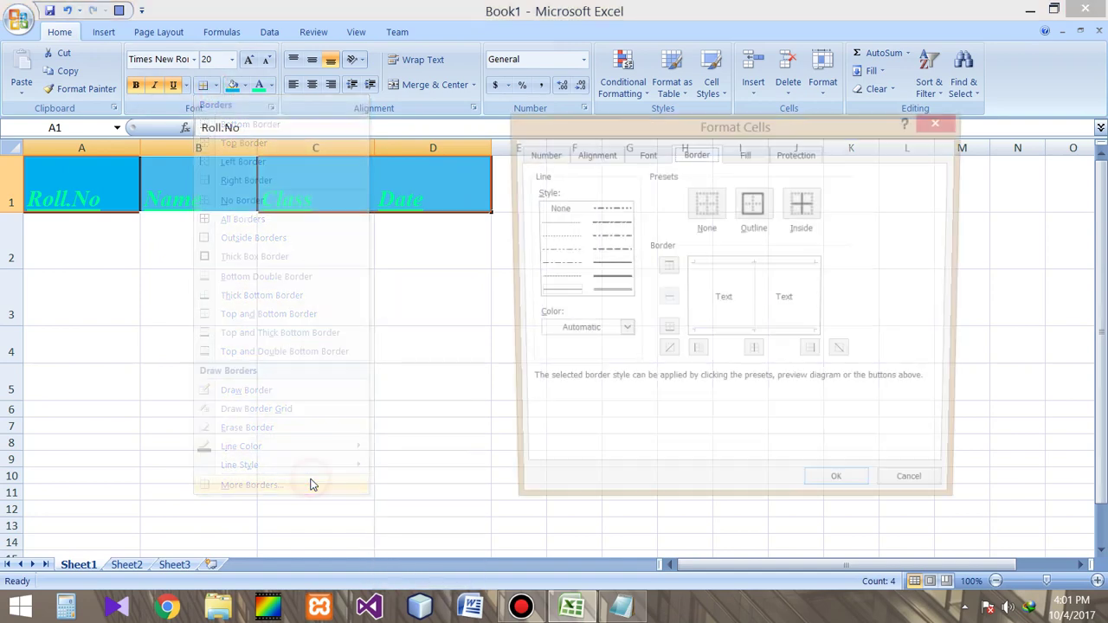
pyautogui.moveTo(785, 131); pyautogui.dragTo(788, 119)
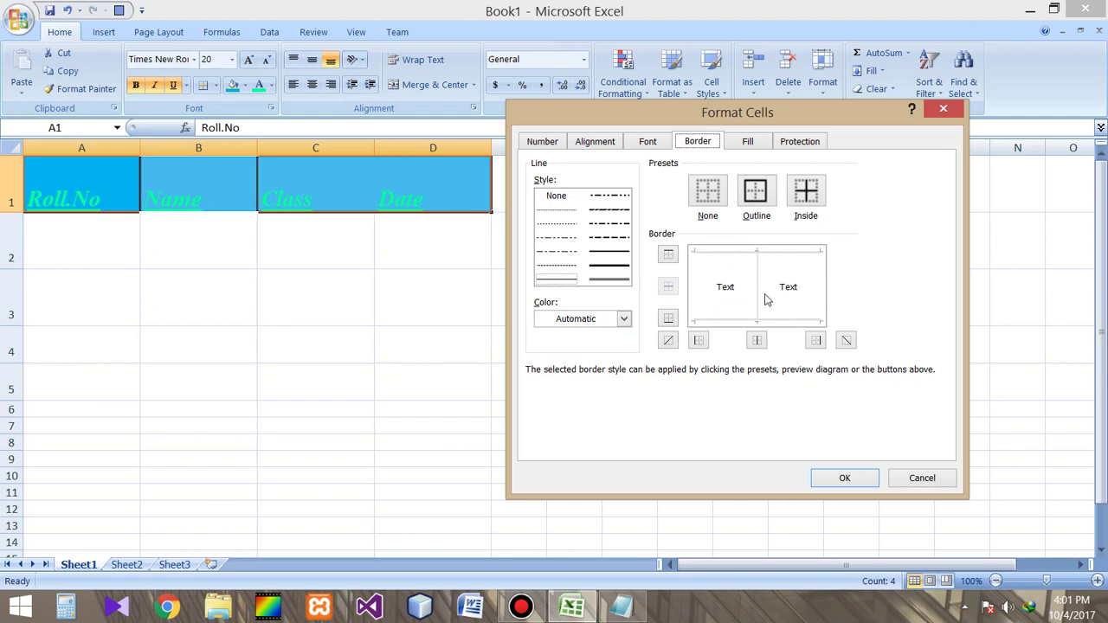
pyautogui.click(756, 341)
# Step: Give A1:D1 thick top, left, bottom and right borders and apply them
pyautogui.click(609, 265)
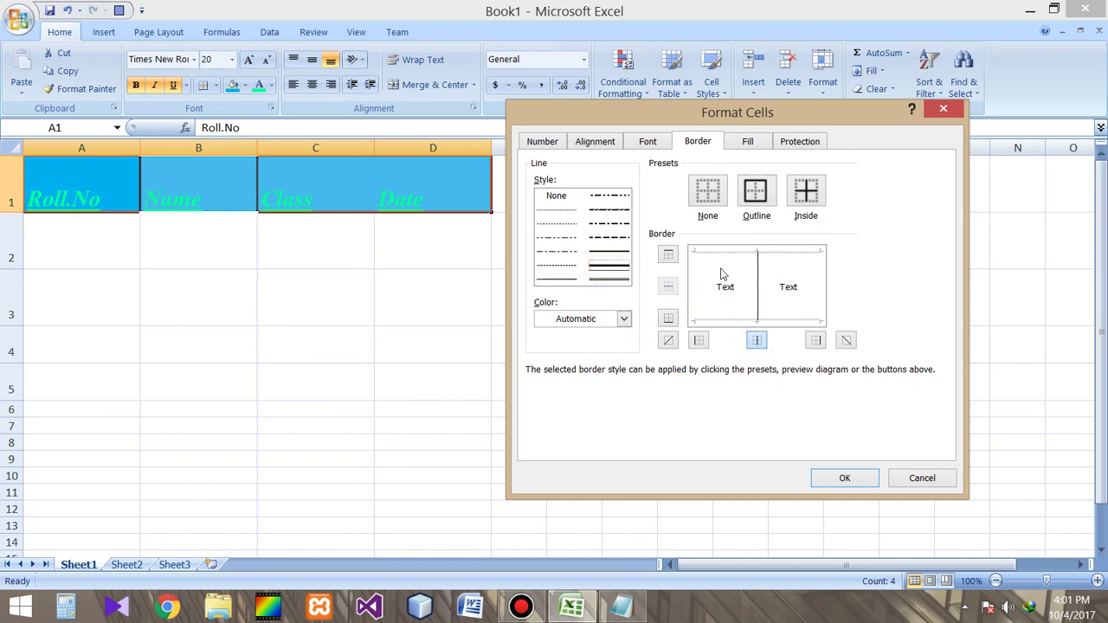
pyautogui.click(667, 255)
pyautogui.click(668, 254)
pyautogui.click(668, 254)
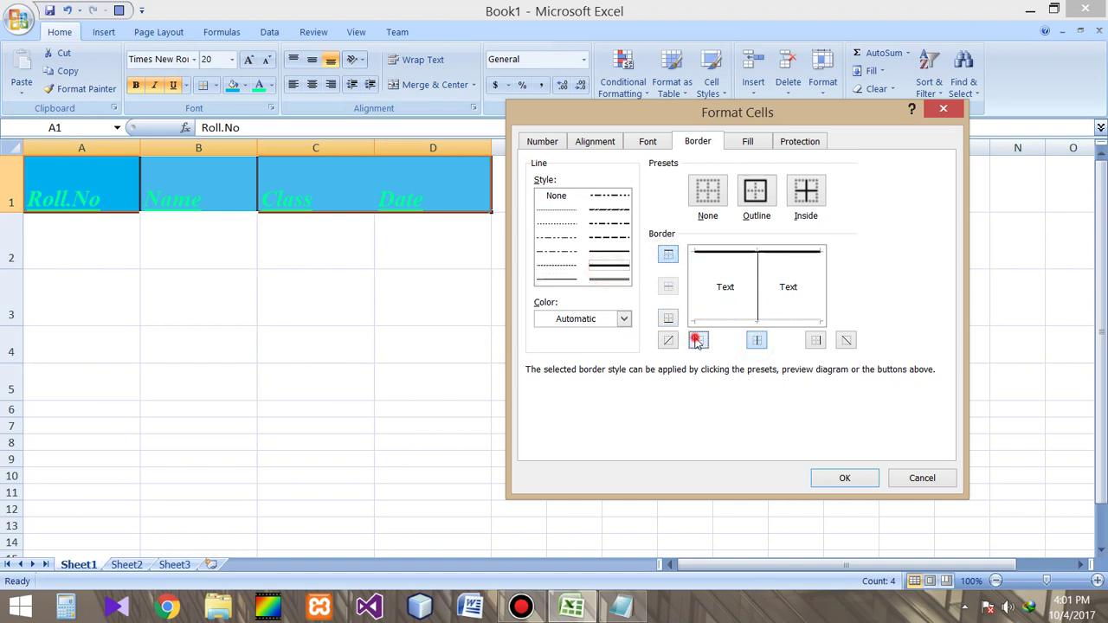
pyautogui.click(698, 340)
pyautogui.click(668, 318)
pyautogui.click(815, 340)
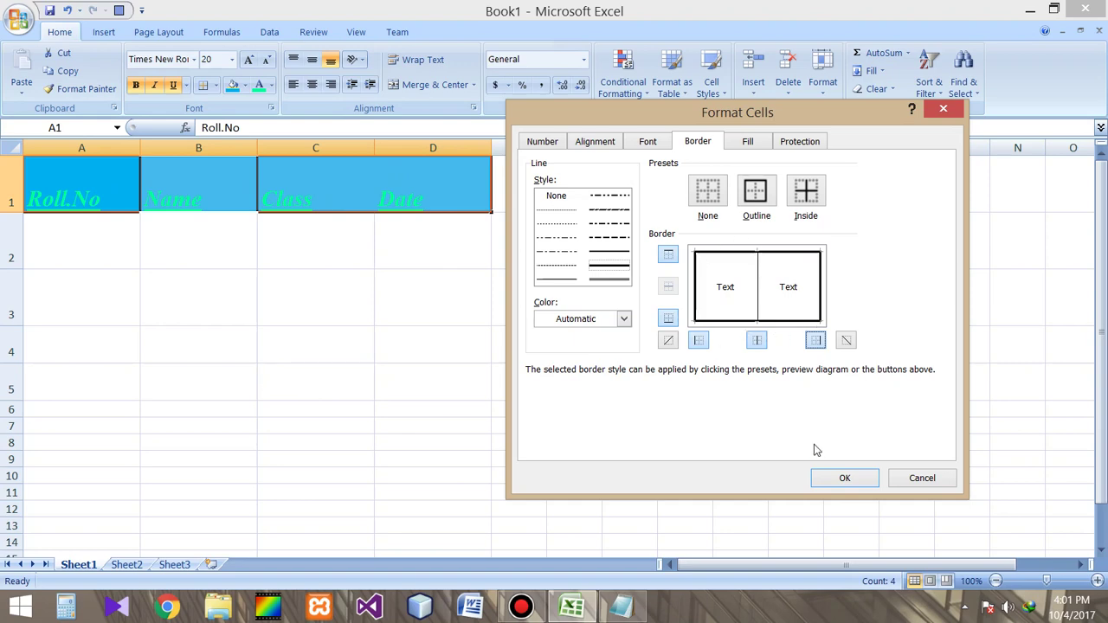
pyautogui.click(839, 478)
pyautogui.click(410, 343)
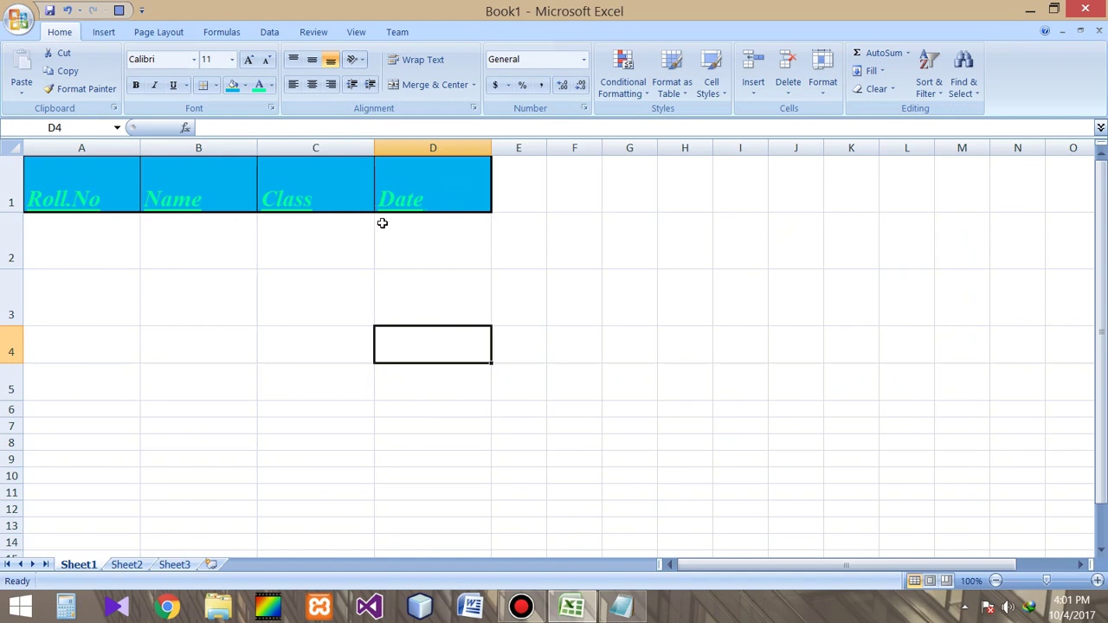
# Step: Restyle the inner vertical dividers of A1:D1 with the thick line style and apply
pyautogui.moveTo(413, 185); pyautogui.dragTo(93, 181)
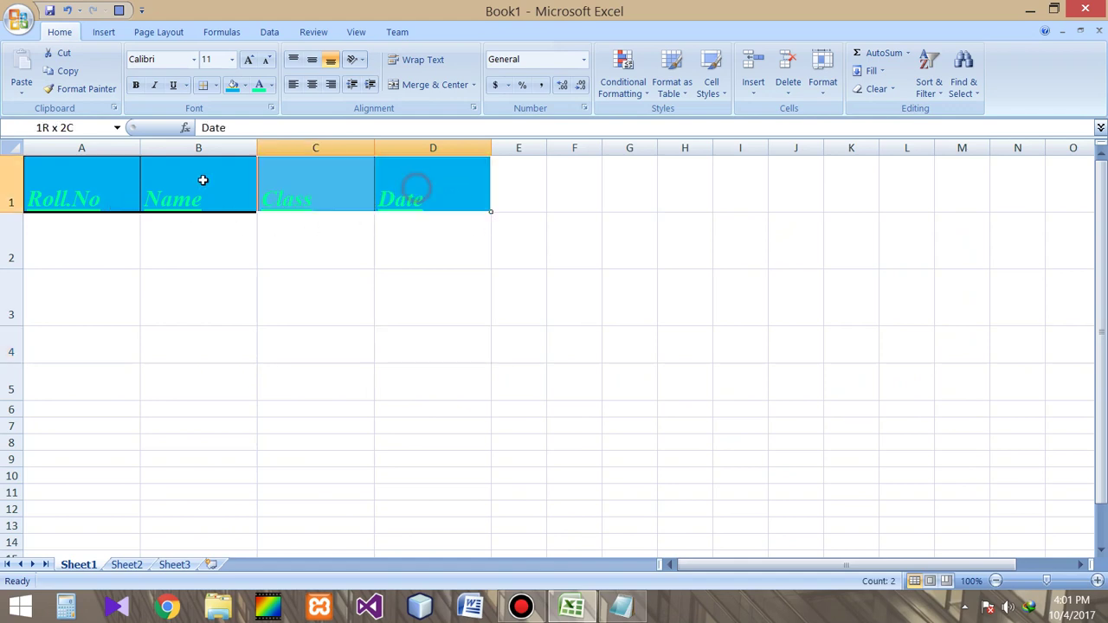
pyautogui.click(216, 85)
pyautogui.click(231, 485)
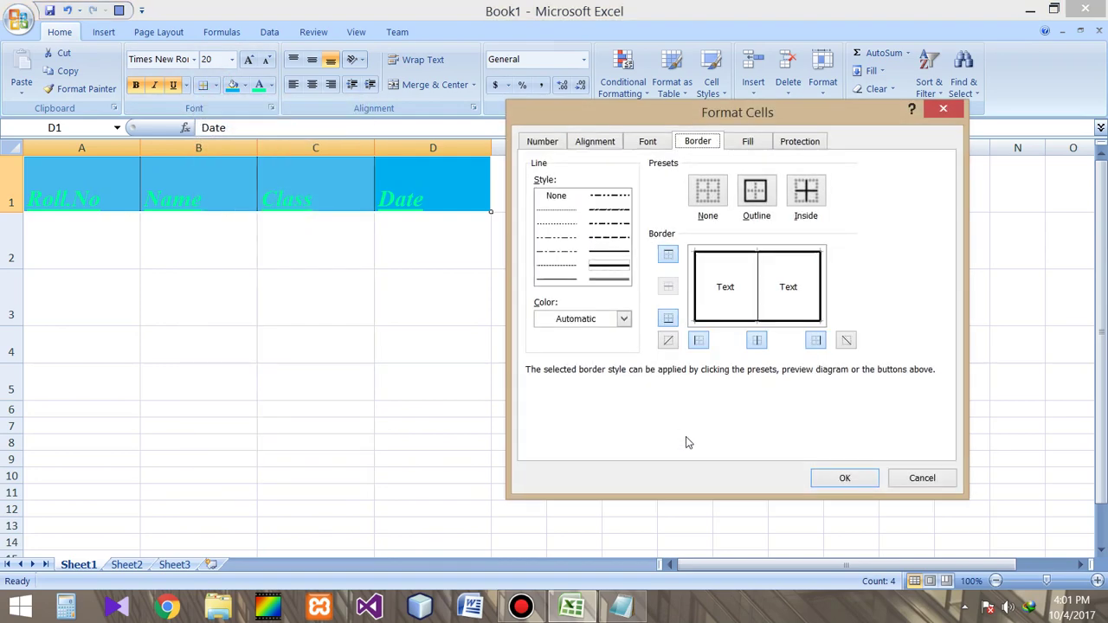
pyautogui.click(611, 278)
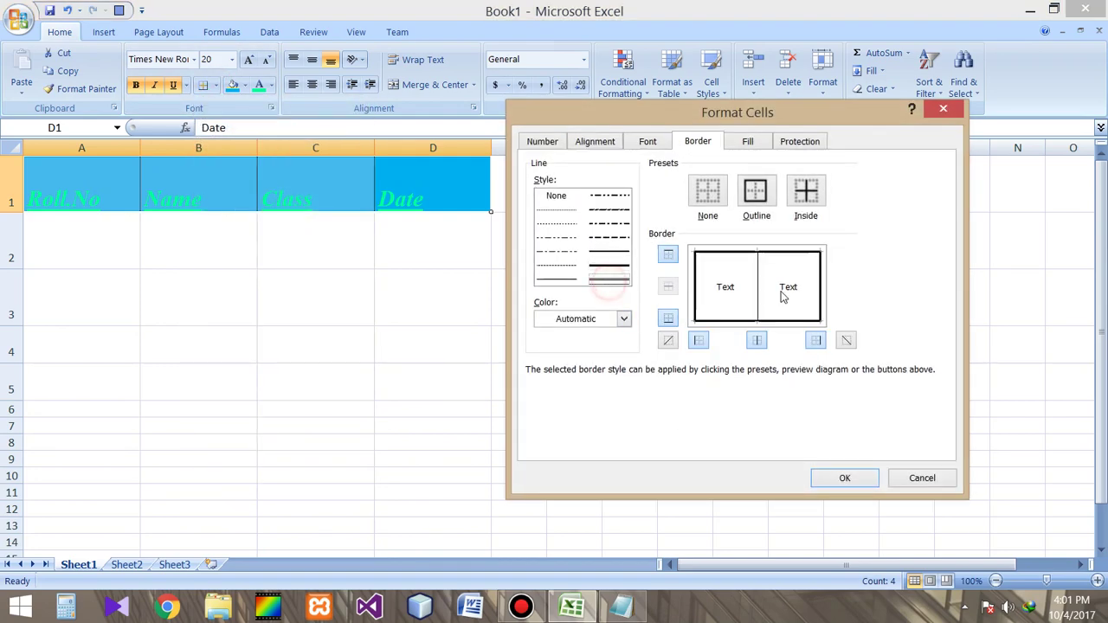
pyautogui.click(757, 339)
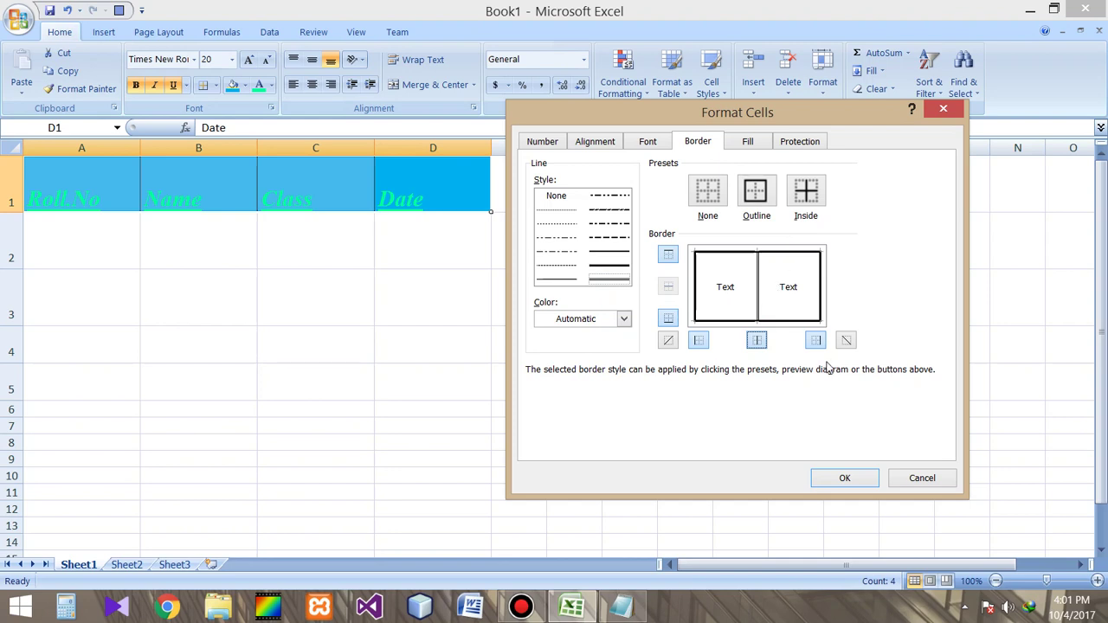
pyautogui.click(845, 478)
pyautogui.click(426, 301)
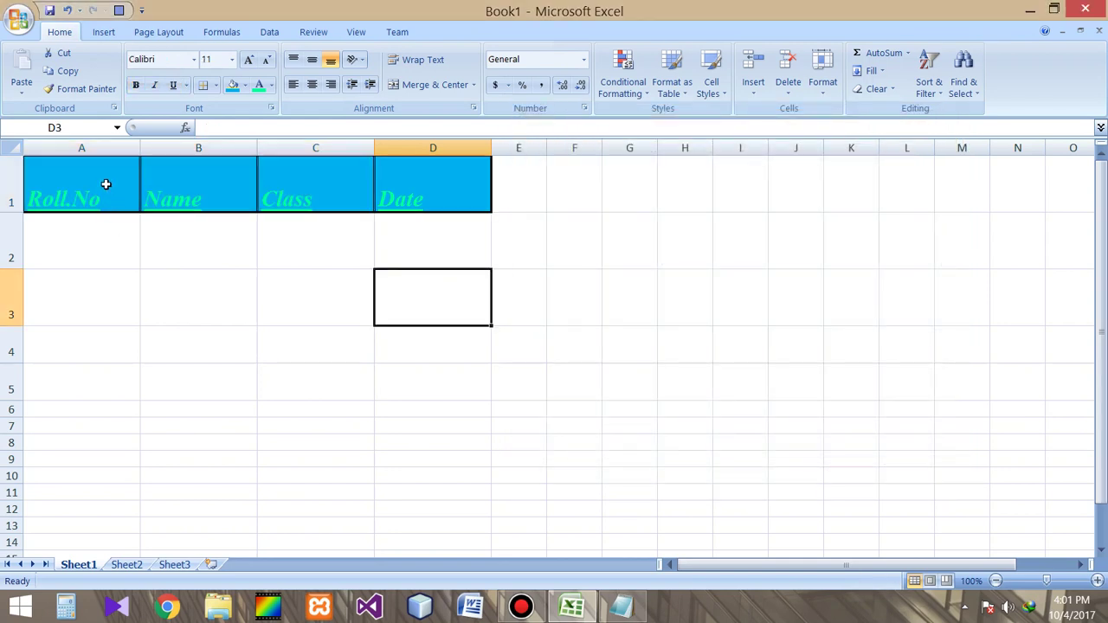
# Step: Check the Date and Name cells' borders, then reselect header cells A1:D1
pyautogui.click(486, 185)
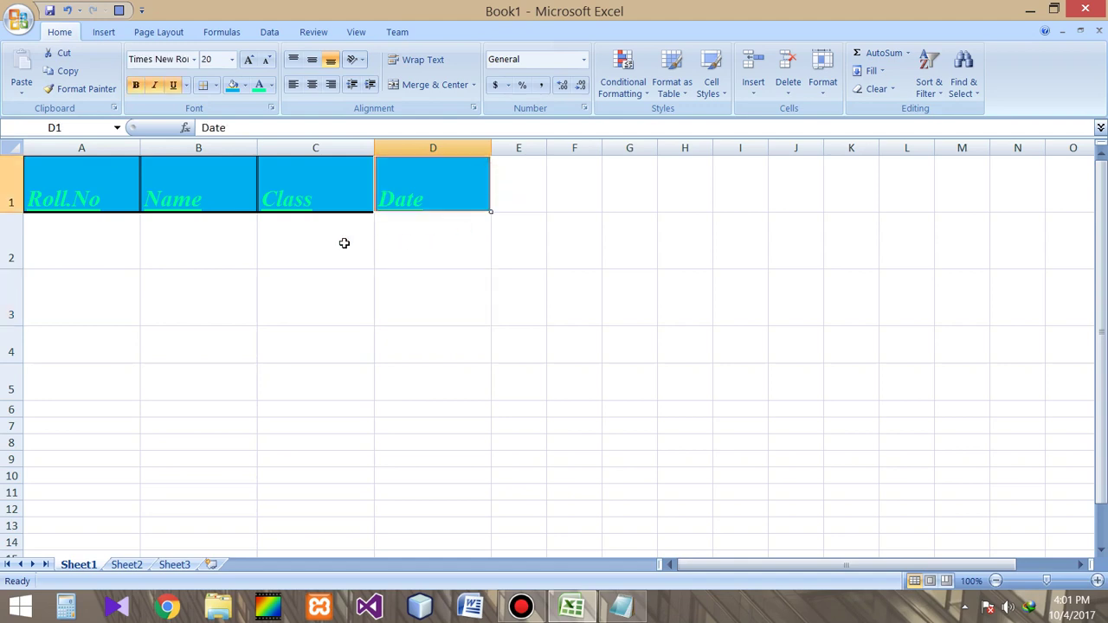
pyautogui.click(198, 201)
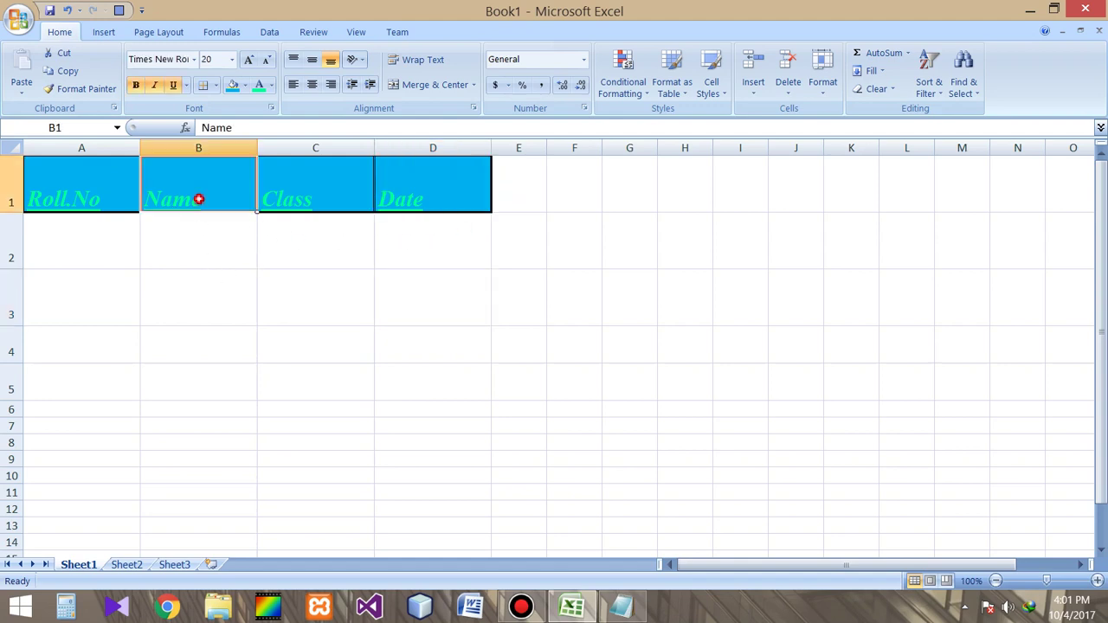
pyautogui.moveTo(89, 193); pyautogui.dragTo(407, 189)
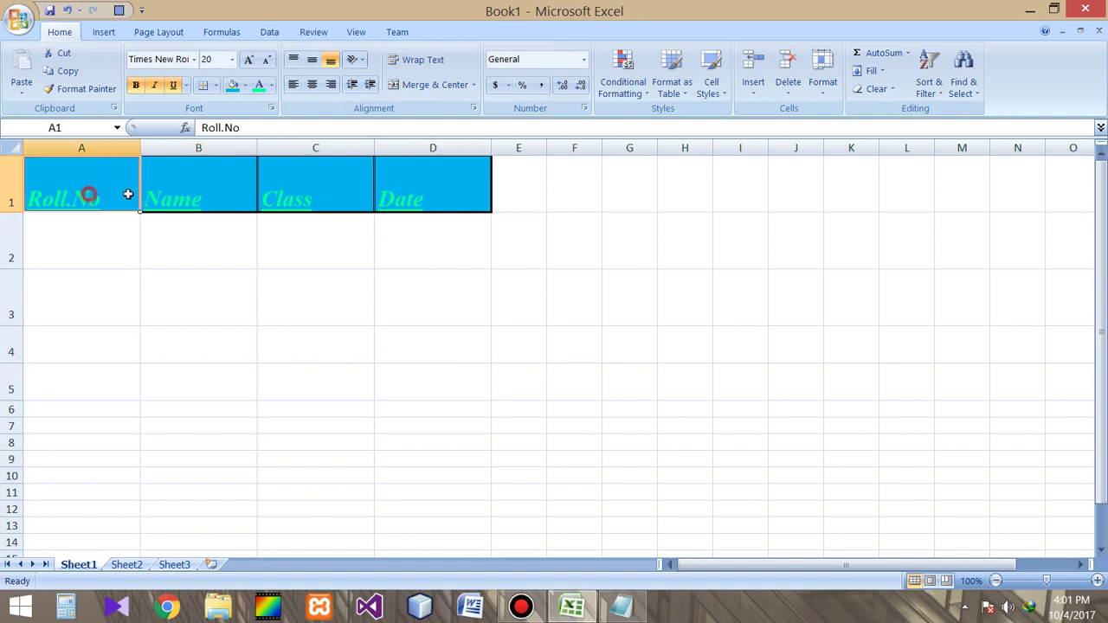
# Step: Color the left, right, top and bottom borders of A1:D1 yellow
pyautogui.click(216, 85)
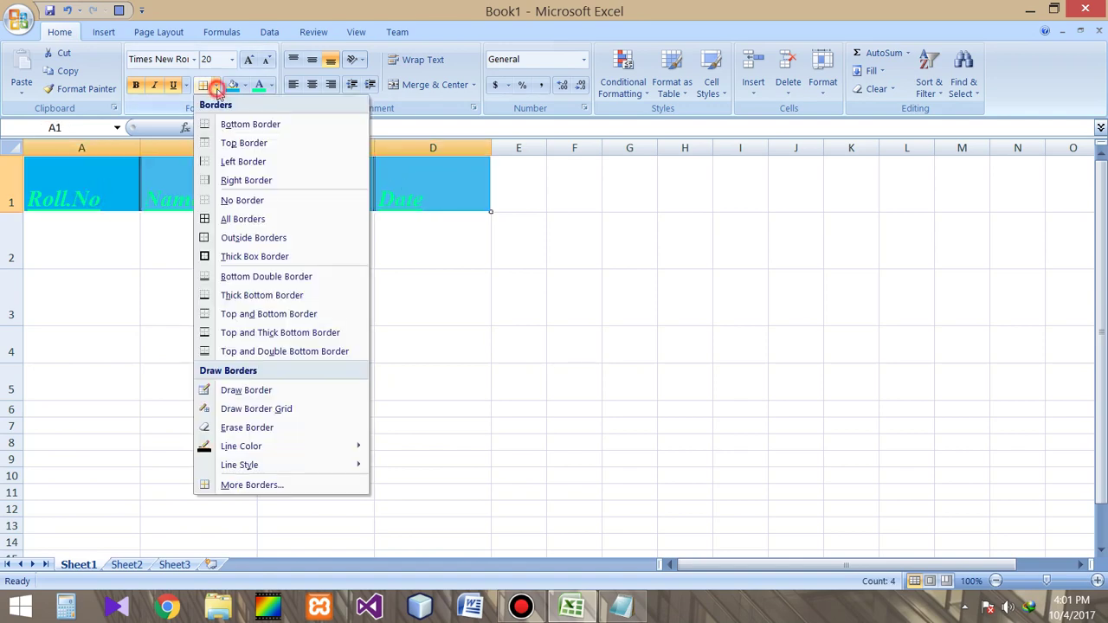
pyautogui.click(275, 487)
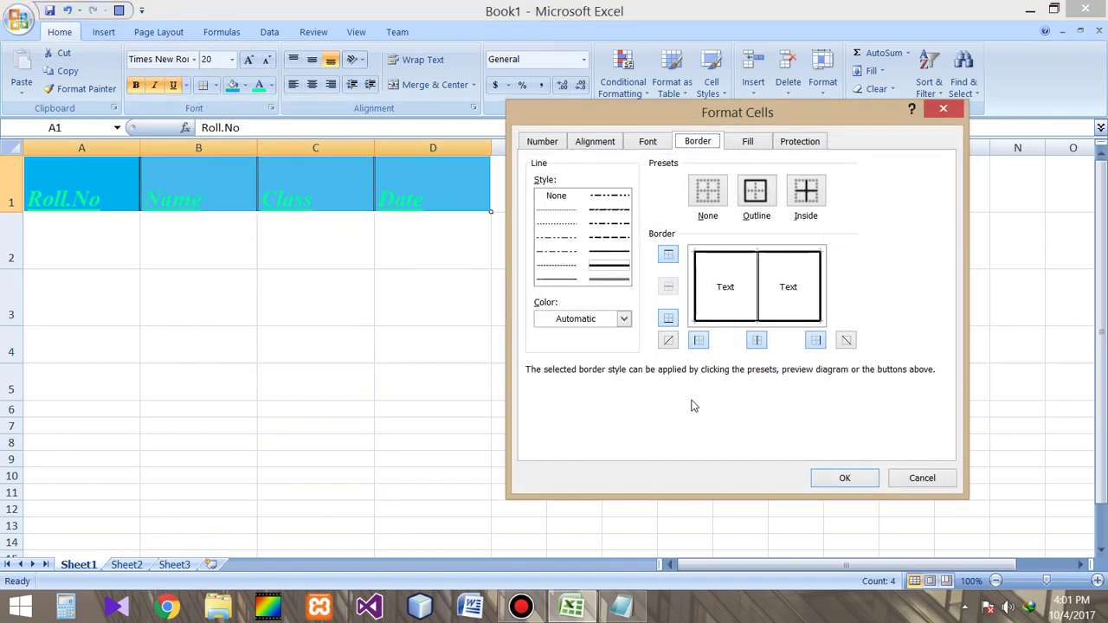
pyautogui.click(622, 319)
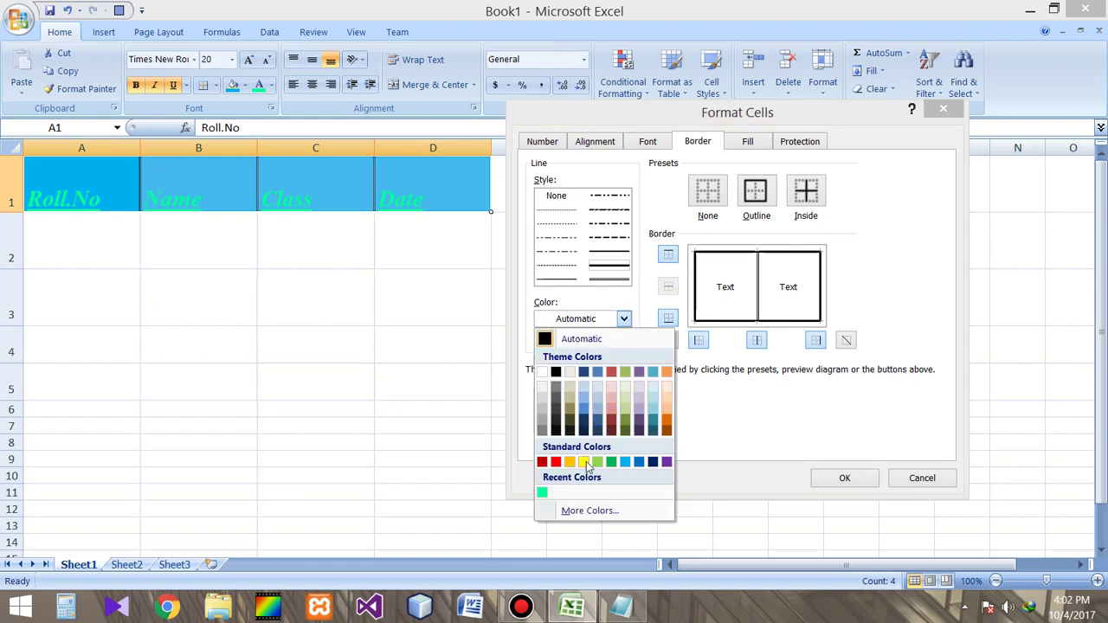
pyautogui.click(585, 463)
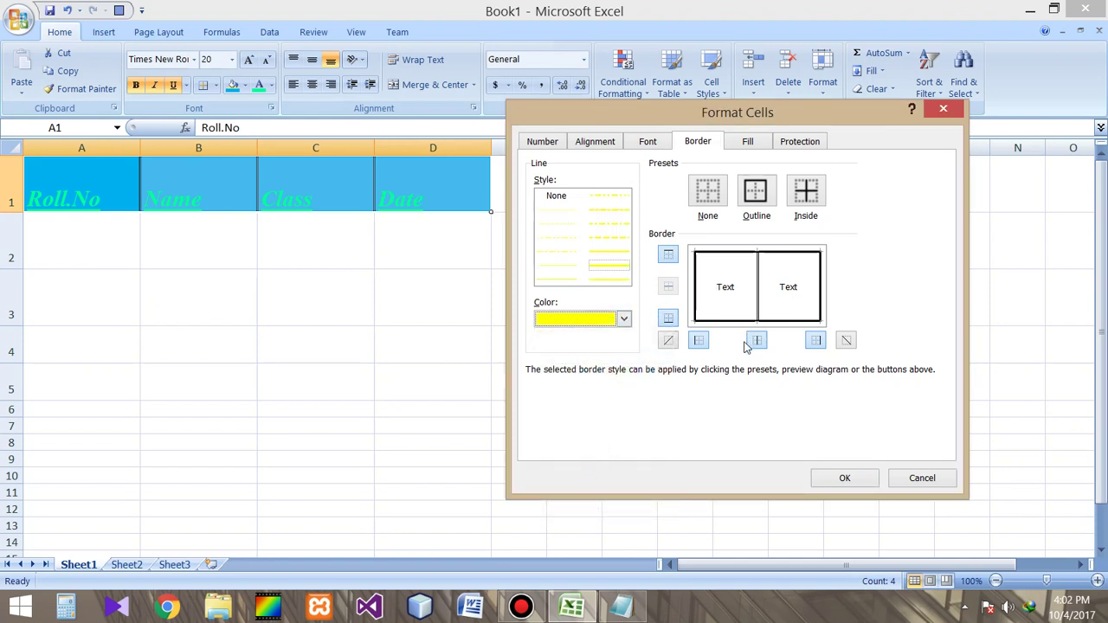
pyautogui.click(699, 340)
pyautogui.click(816, 340)
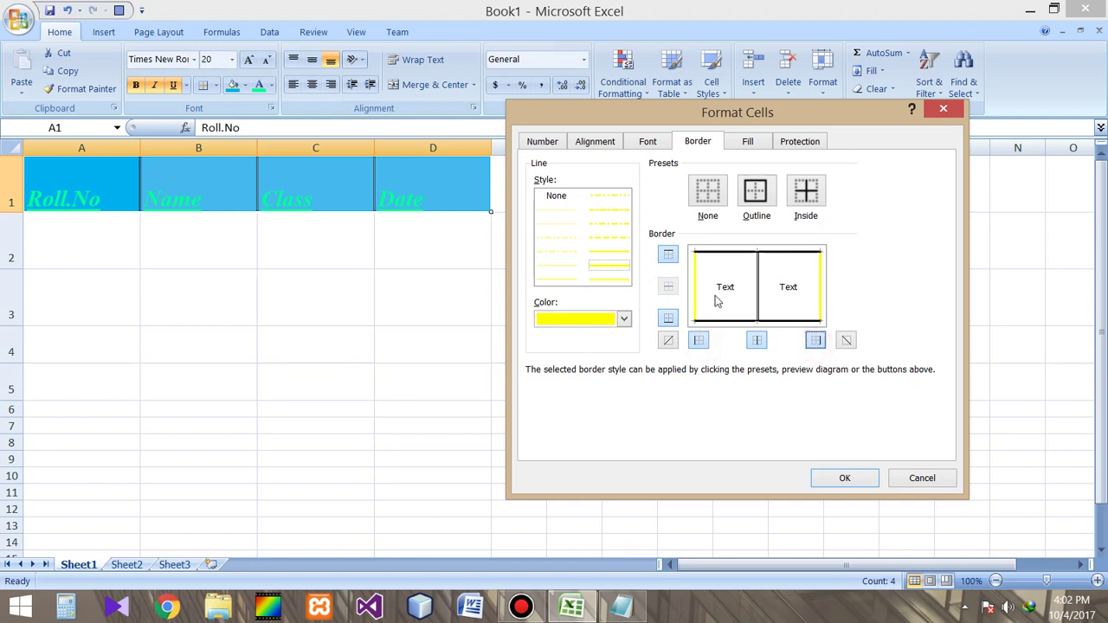
pyautogui.click(668, 255)
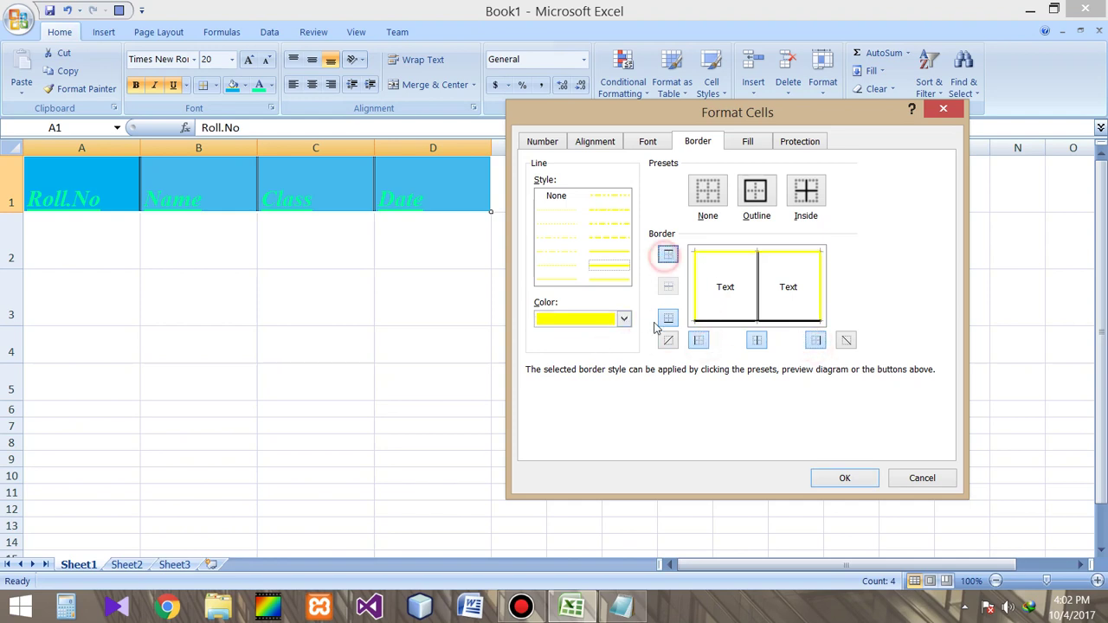
pyautogui.click(667, 319)
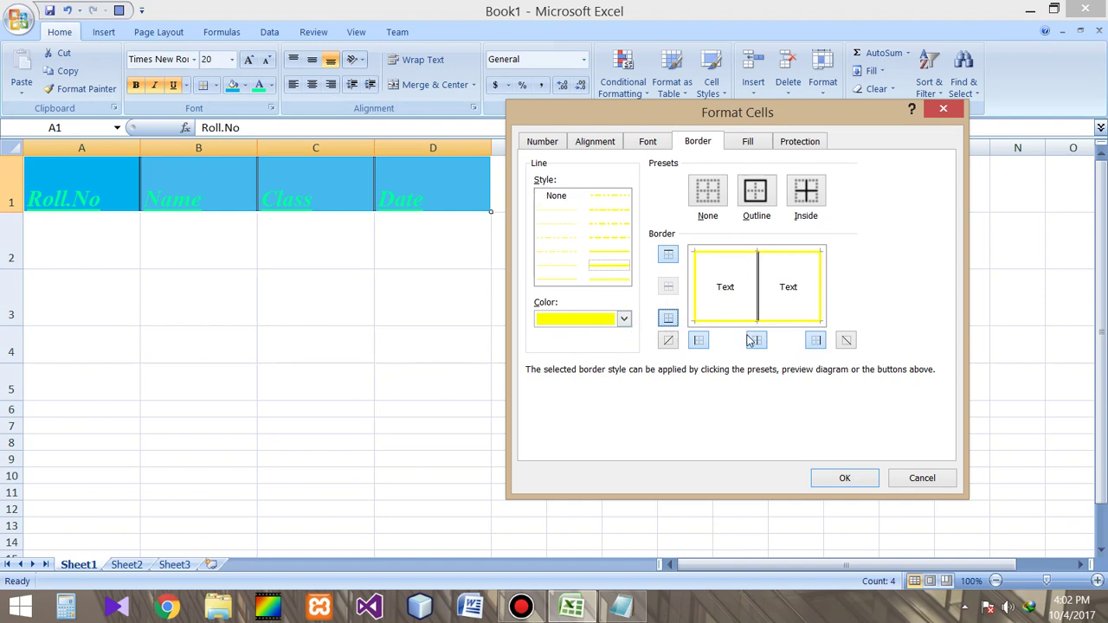
# Step: Make the inner vertical dividers red and apply the yellow and red borders
pyautogui.click(623, 319)
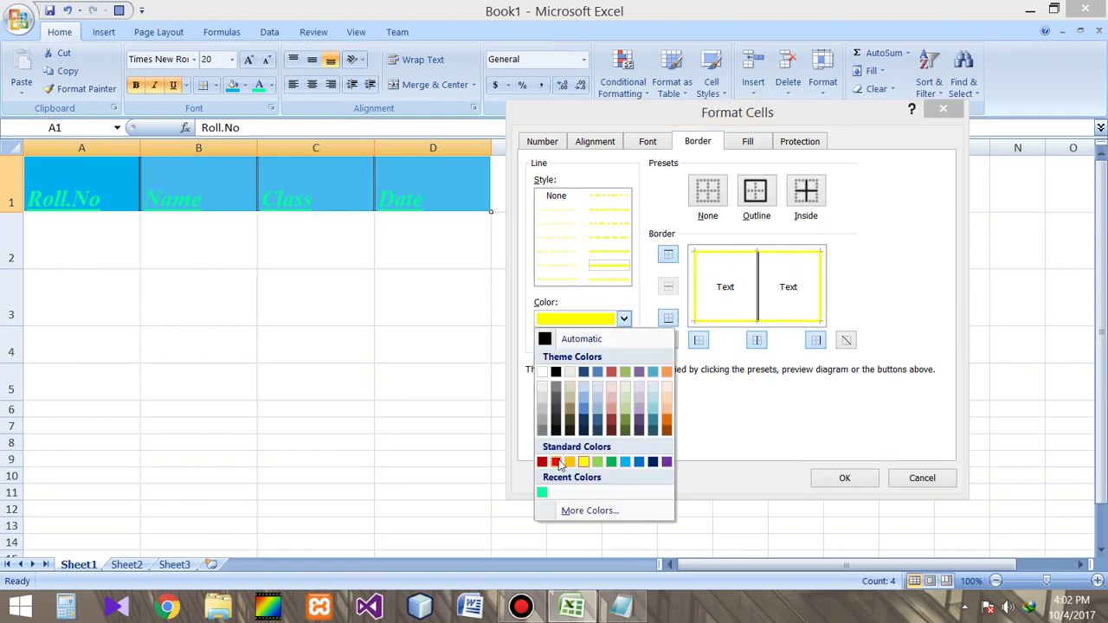
pyautogui.click(556, 461)
pyautogui.click(758, 345)
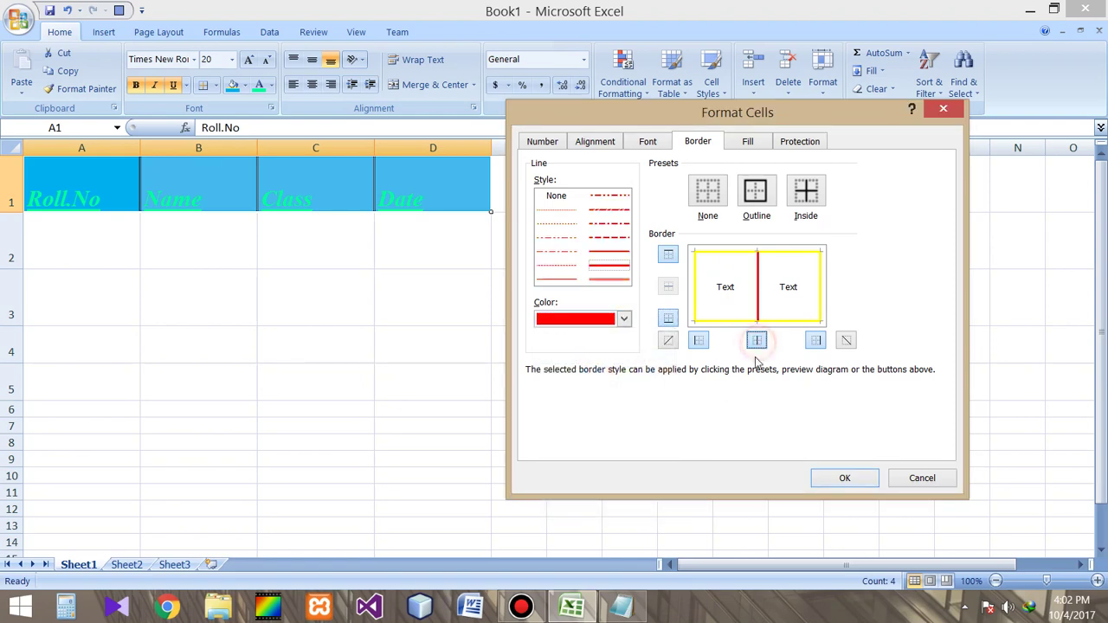
pyautogui.click(840, 478)
pyautogui.click(428, 356)
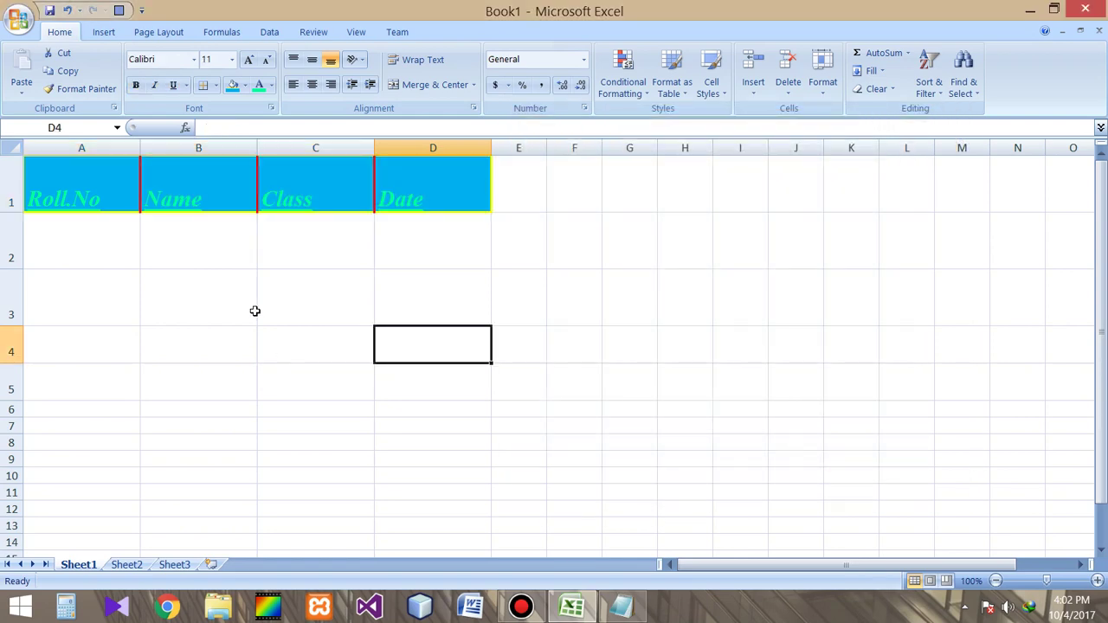
pyautogui.click(73, 198)
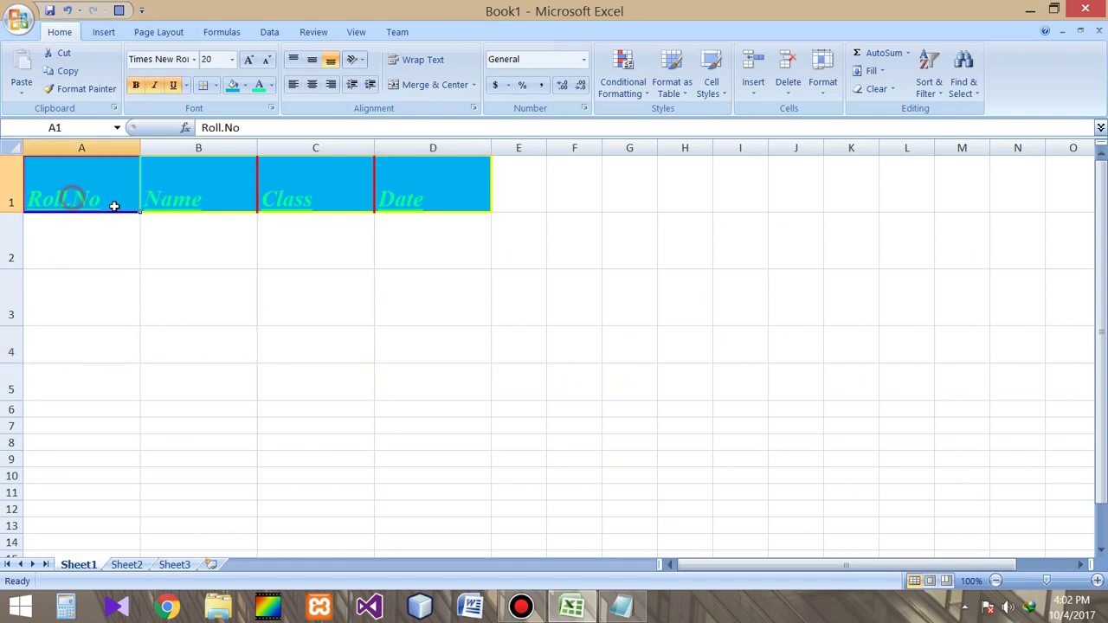
pyautogui.click(200, 196)
pyautogui.click(299, 192)
pyautogui.click(433, 186)
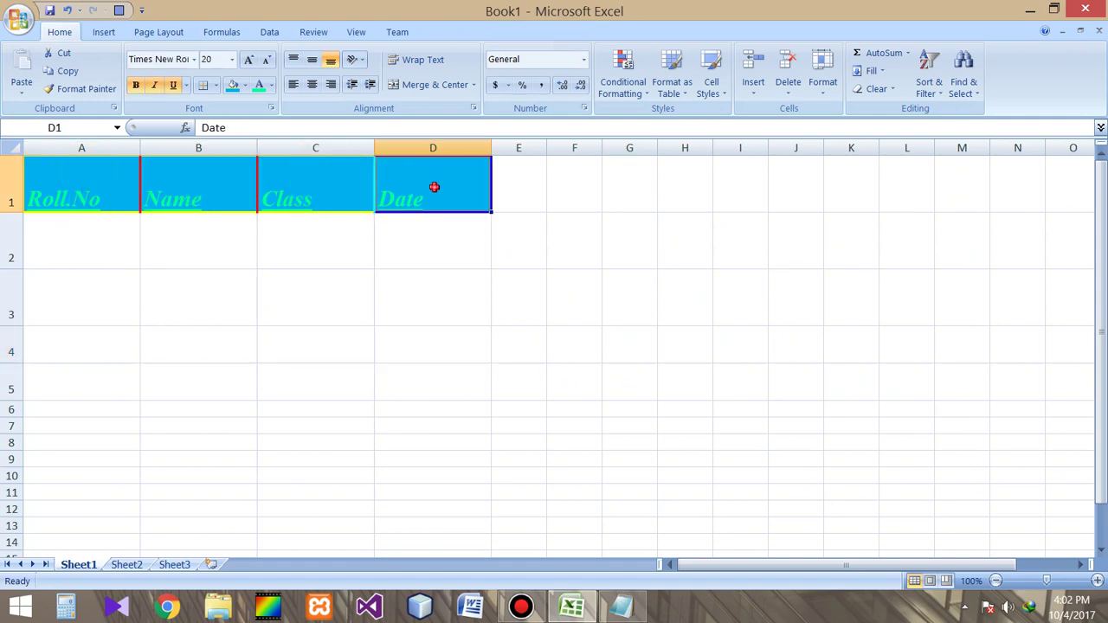
pyautogui.click(316, 252)
pyautogui.click(418, 314)
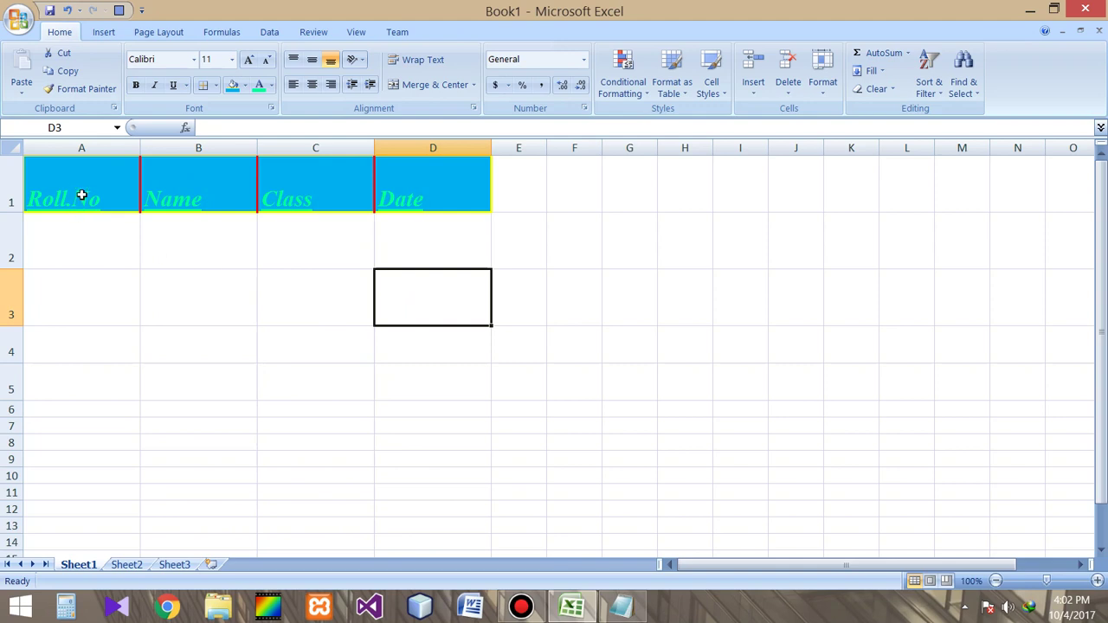
pyautogui.moveTo(81, 192); pyautogui.dragTo(391, 199)
pyautogui.click(384, 265)
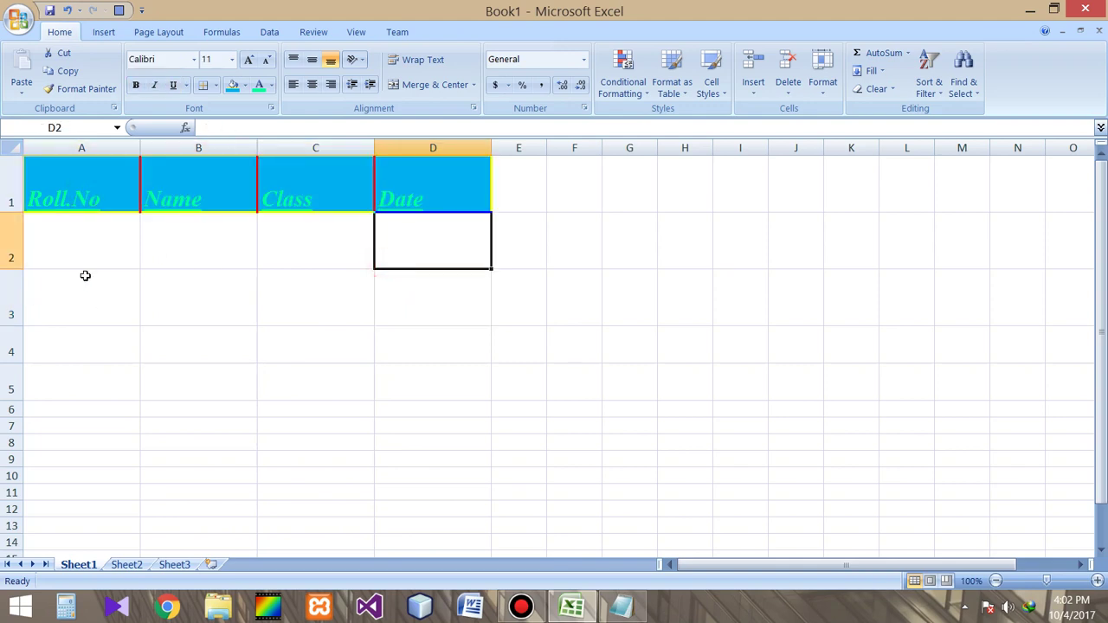
pyautogui.click(174, 265)
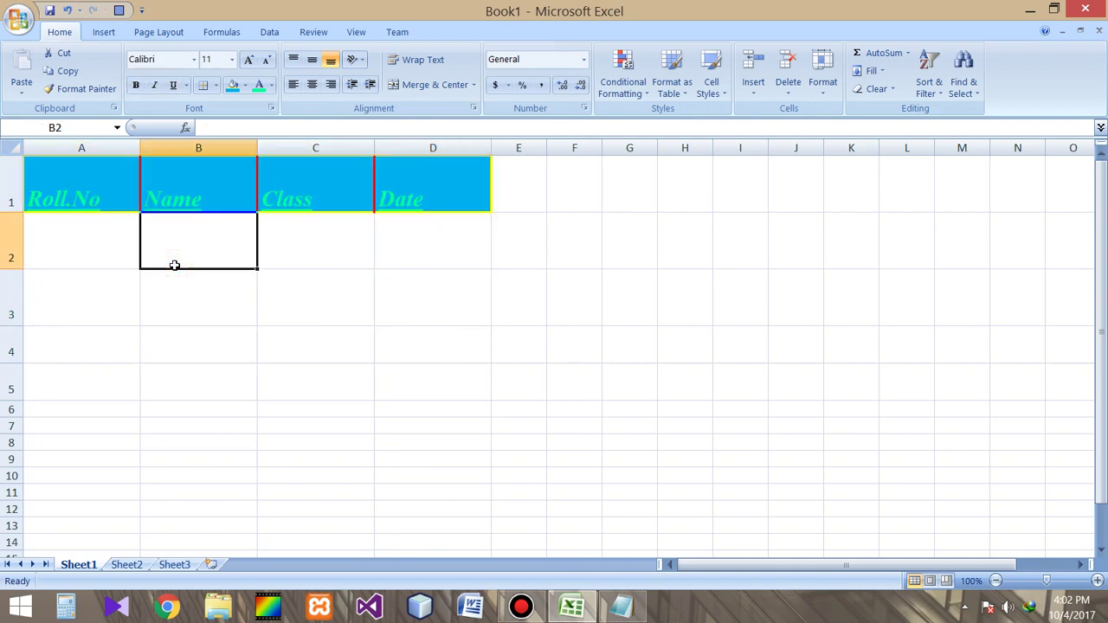